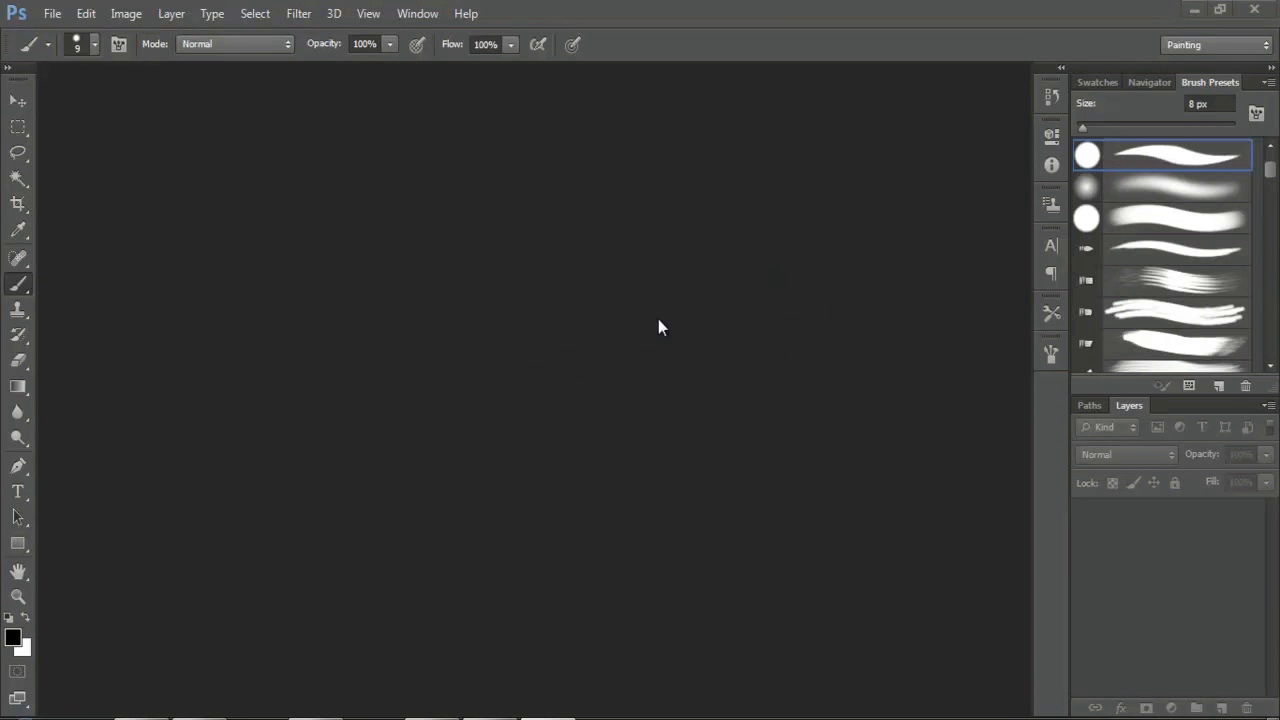
# Step: Start a new document and set its width to 400 pixels
pyautogui.click(50, 14)
pyautogui.click(64, 34)
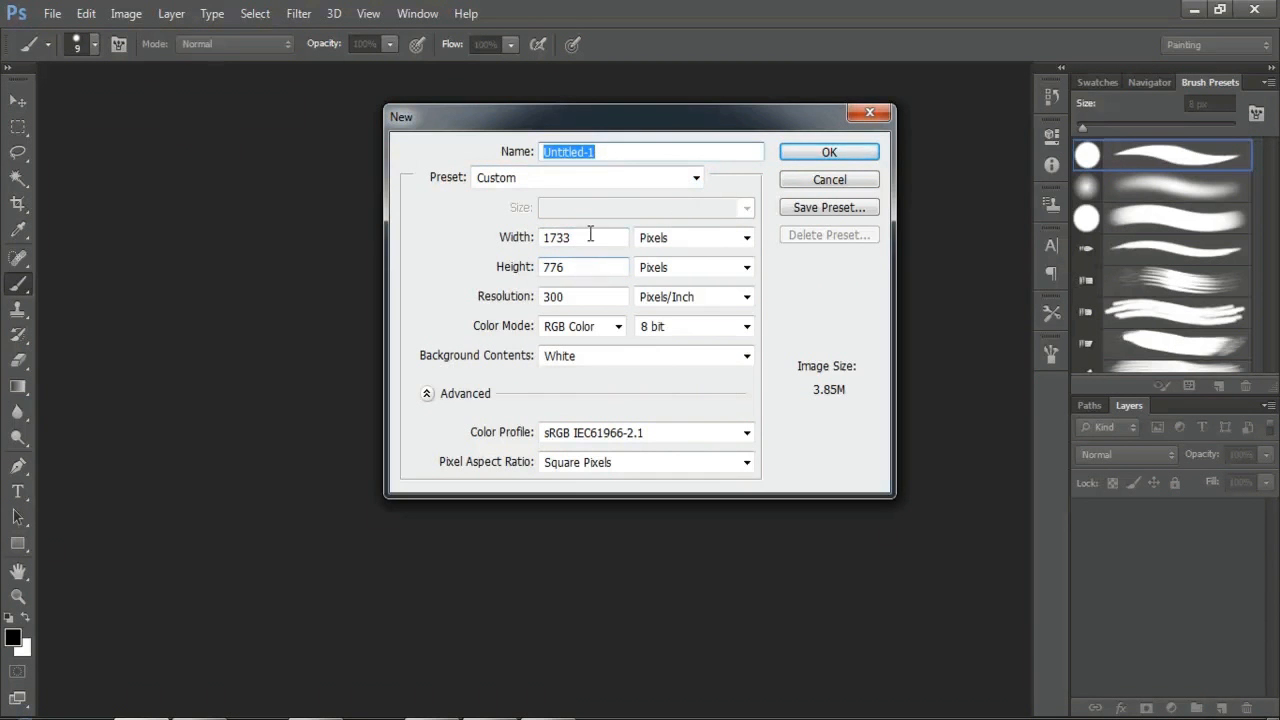
pyautogui.doubleClick(558, 238)
pyautogui.write('400')
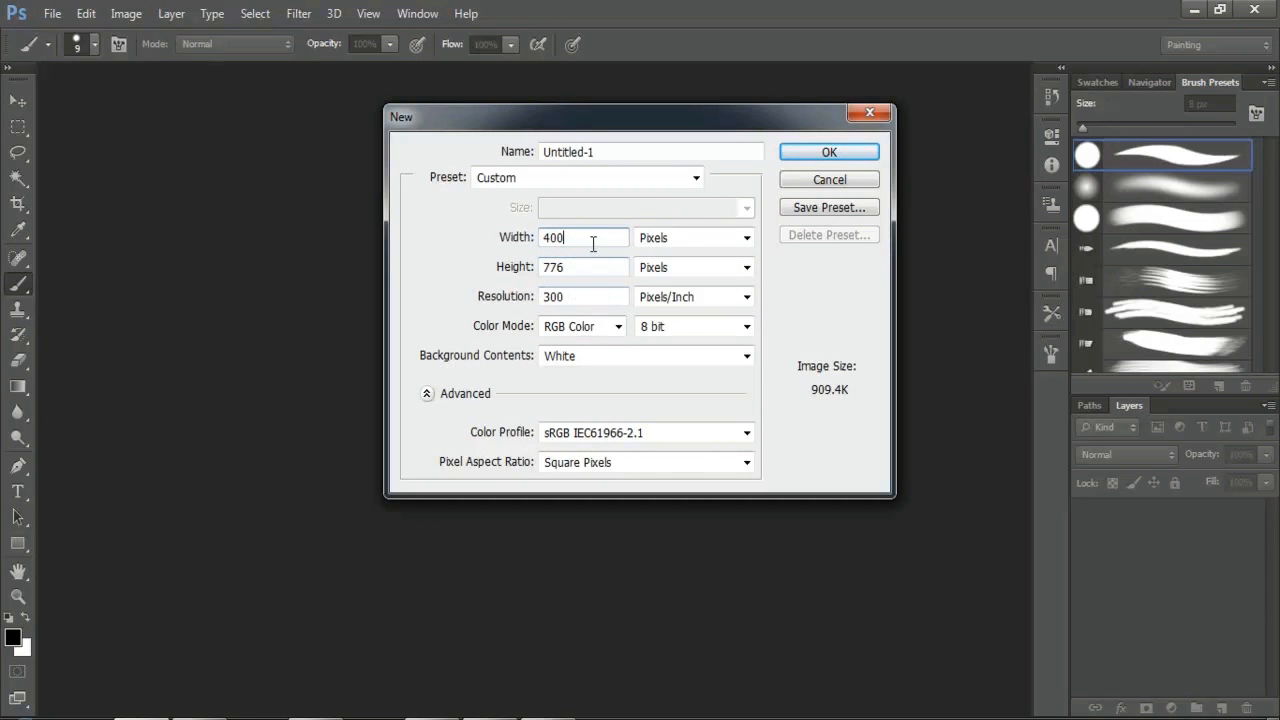
# Step: Choose the International Paper A4 preset for the new document and express its dimensions in pixels
pyautogui.click(602, 177)
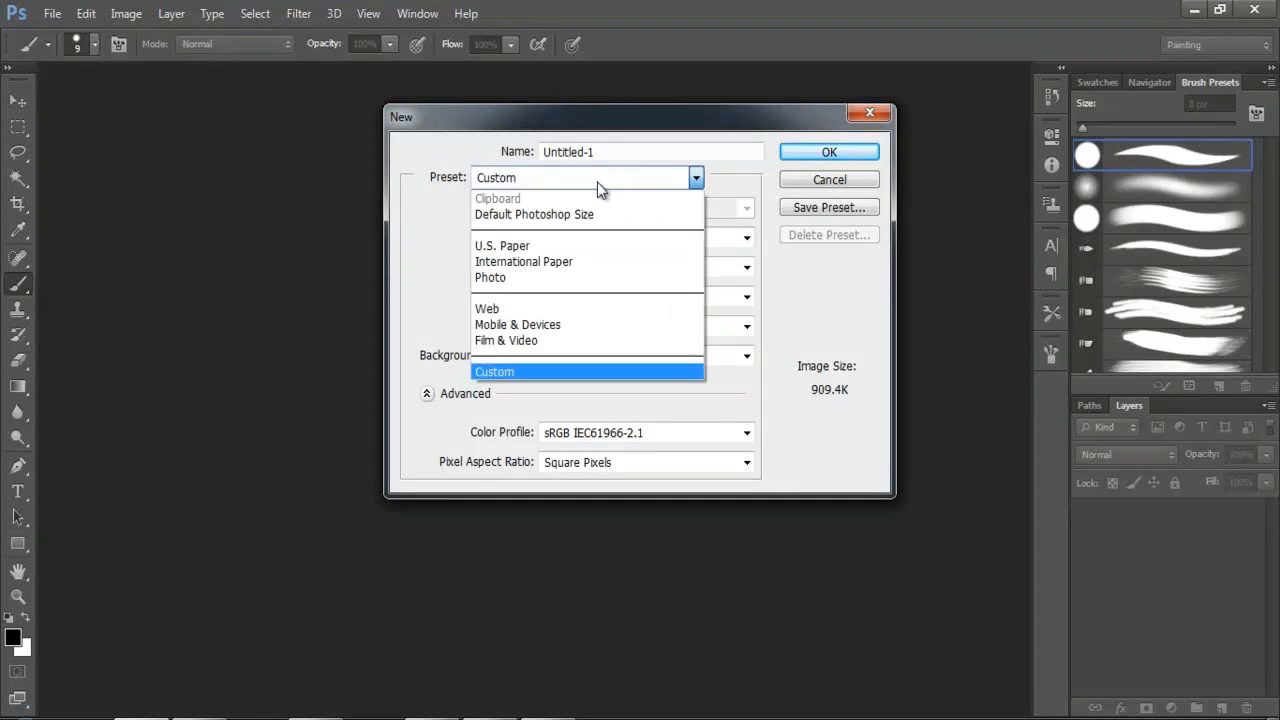
pyautogui.click(566, 263)
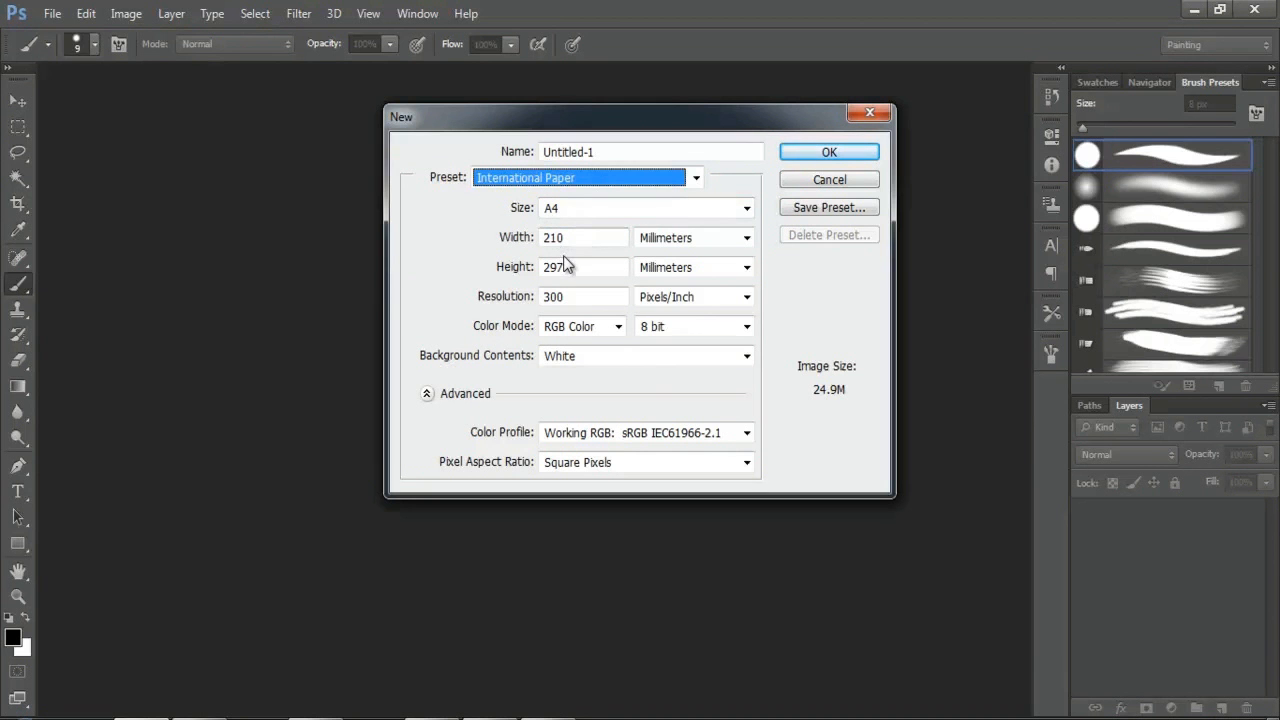
pyautogui.click(681, 240)
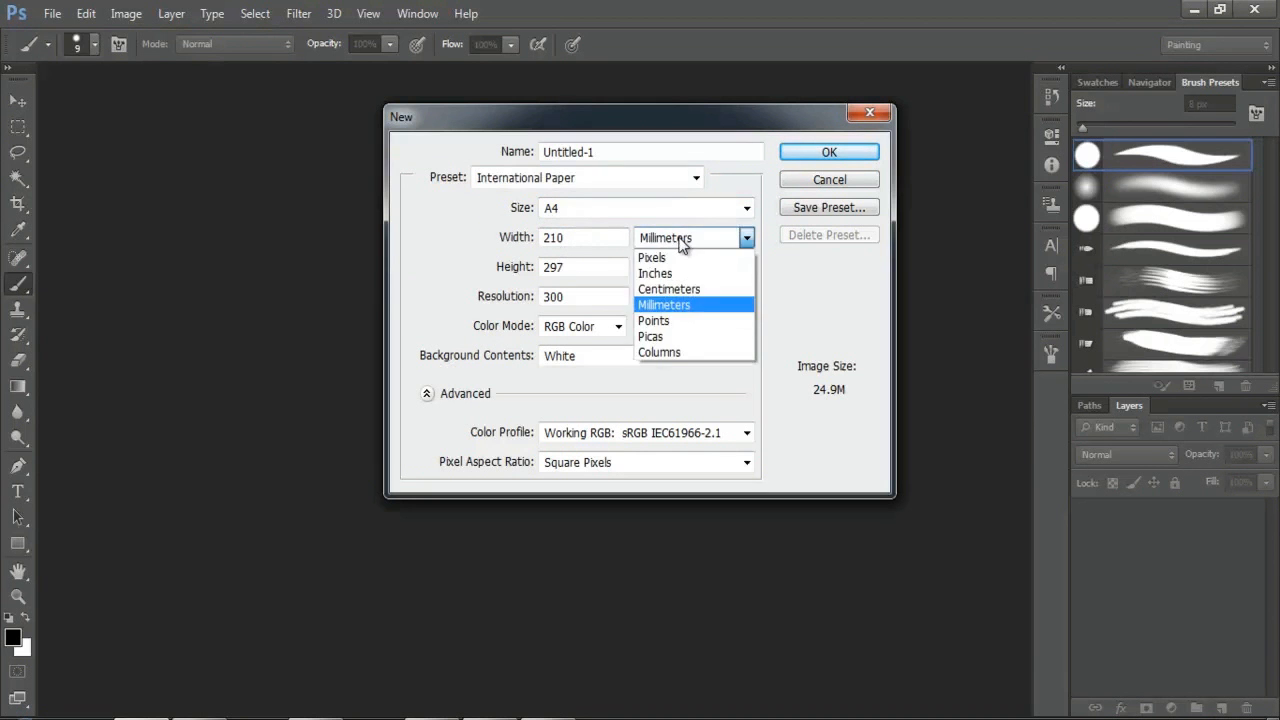
pyautogui.click(651, 257)
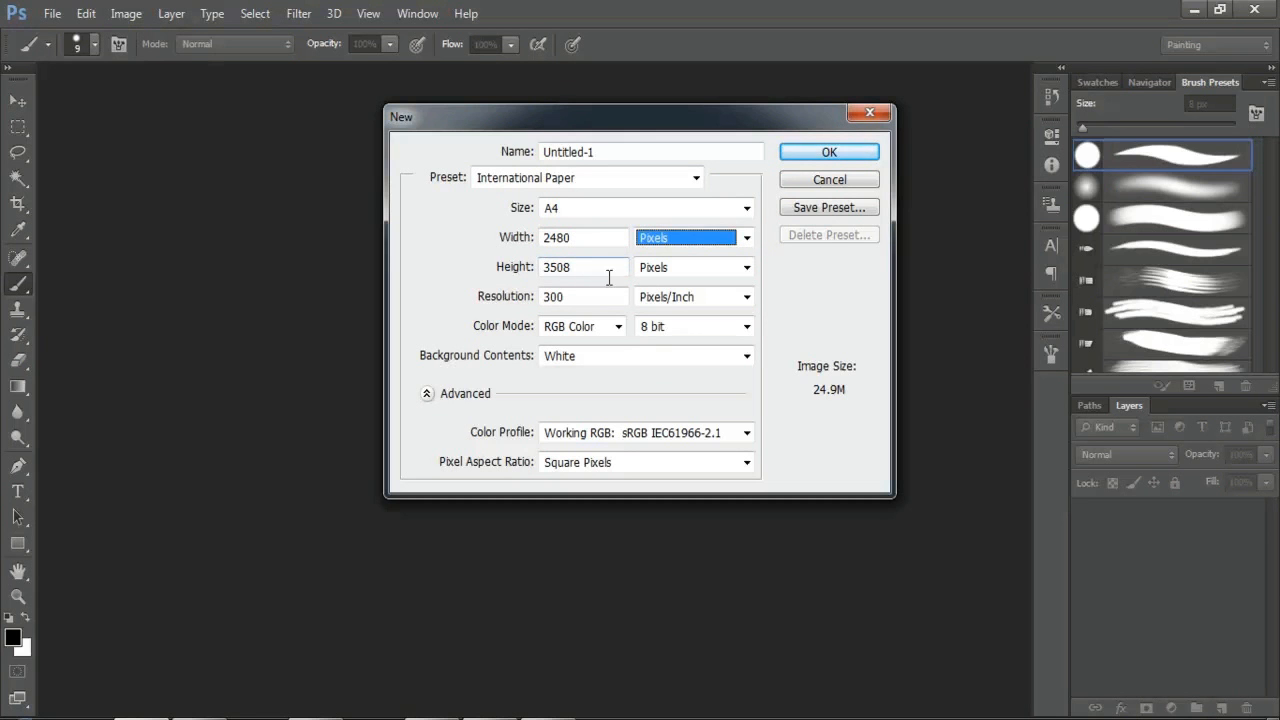
# Step: Try a document width of 3480 pixels and set it back to 2480 pixels
pyautogui.moveTo(553, 238); pyautogui.dragTo(544, 238)
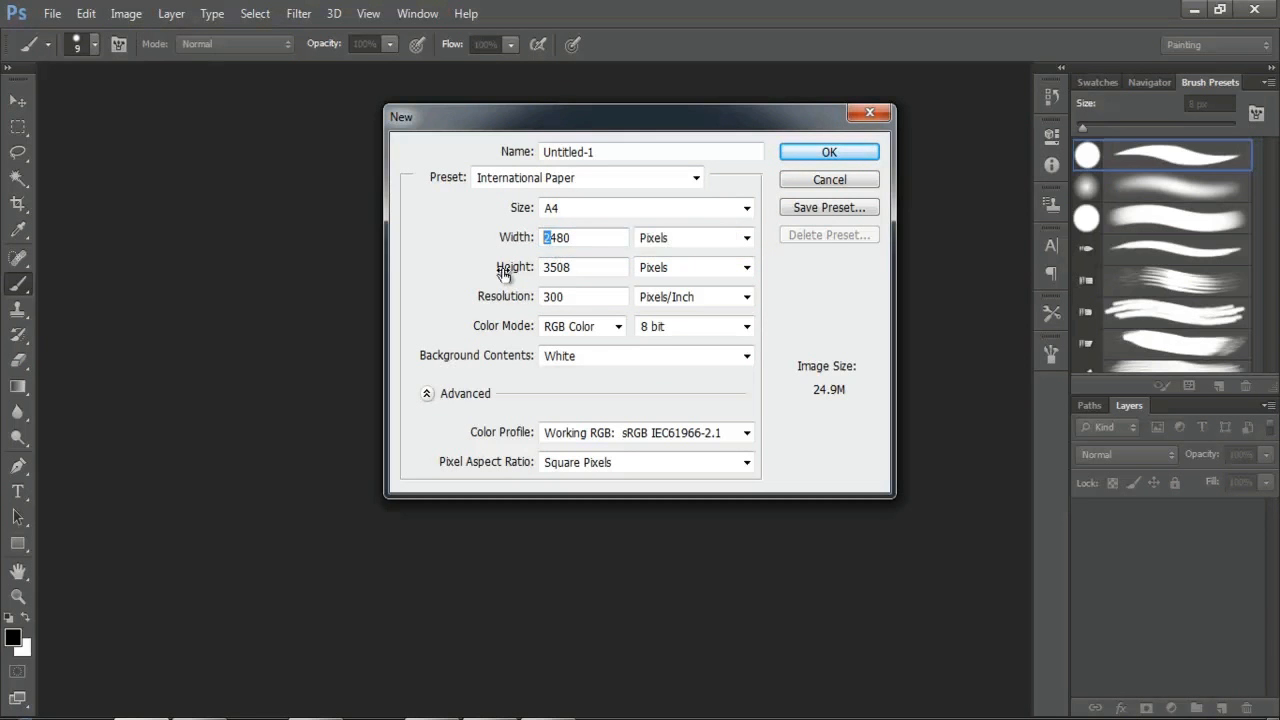
pyautogui.write('3')
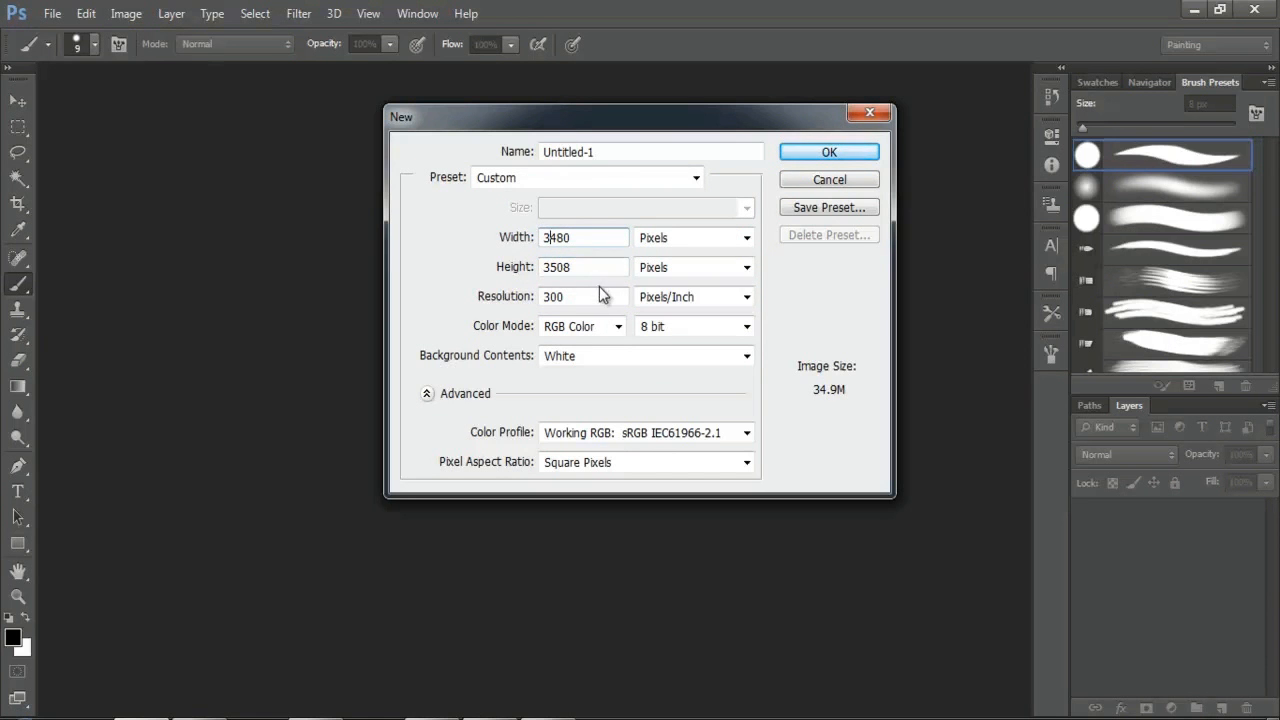
pyautogui.press('BackSpace')
pyautogui.write('2')
# Step: Try a resolution of 72 pixels/inch for the document and return it to 300
pyautogui.click(537, 298)
pyautogui.doubleClick(571, 297)
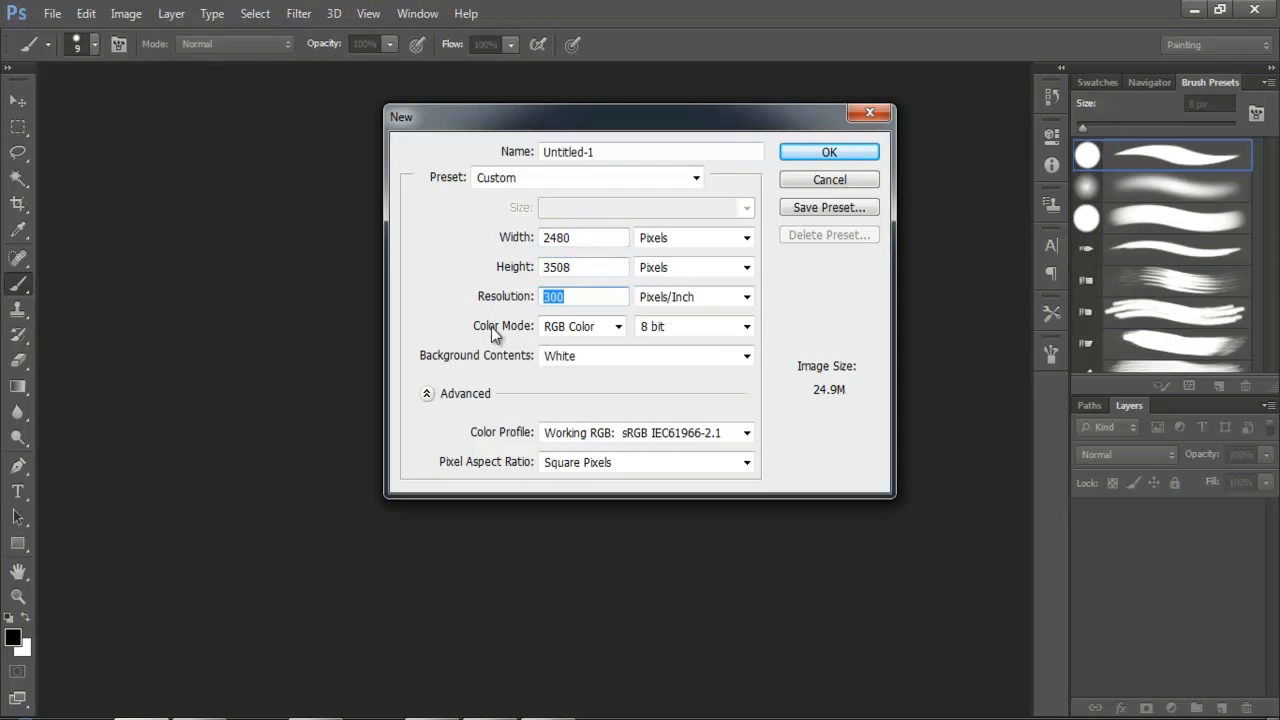
pyautogui.write('72')
pyautogui.doubleClick(564, 296)
pyautogui.write('3')
# Step: Review the available color modes and choose RGB Color for the new document
pyautogui.click(566, 326)
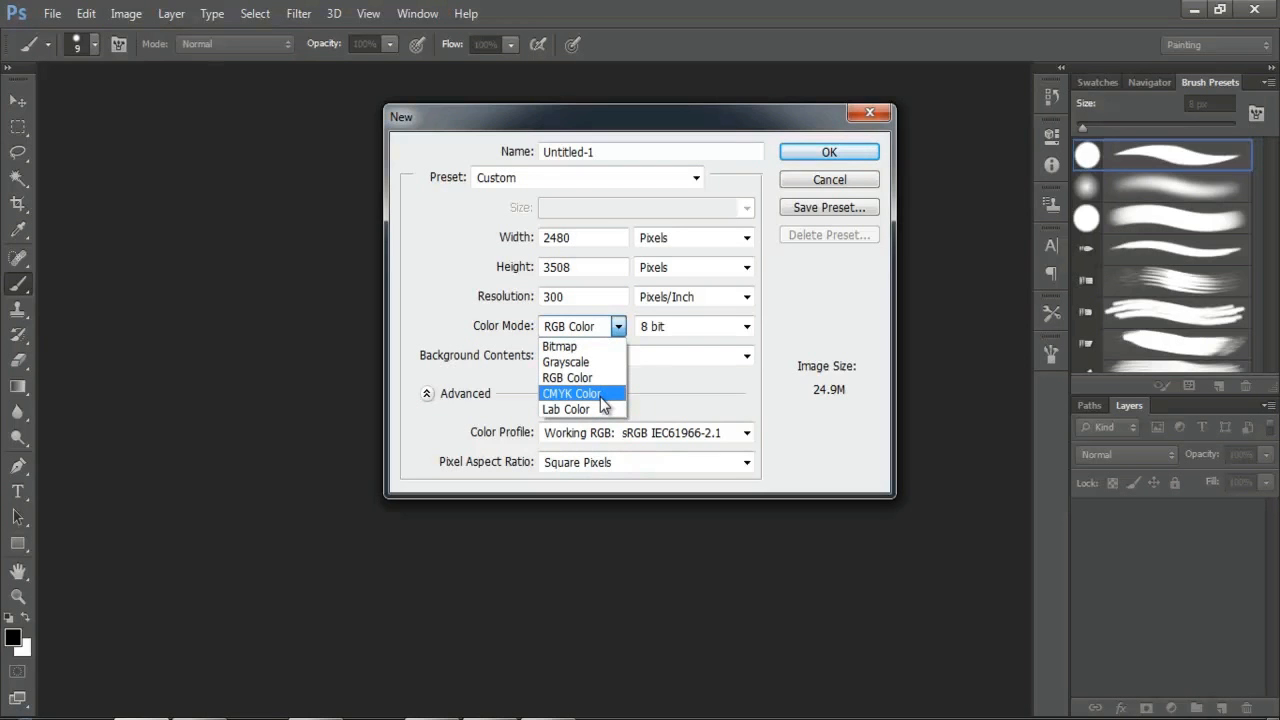
pyautogui.click(600, 377)
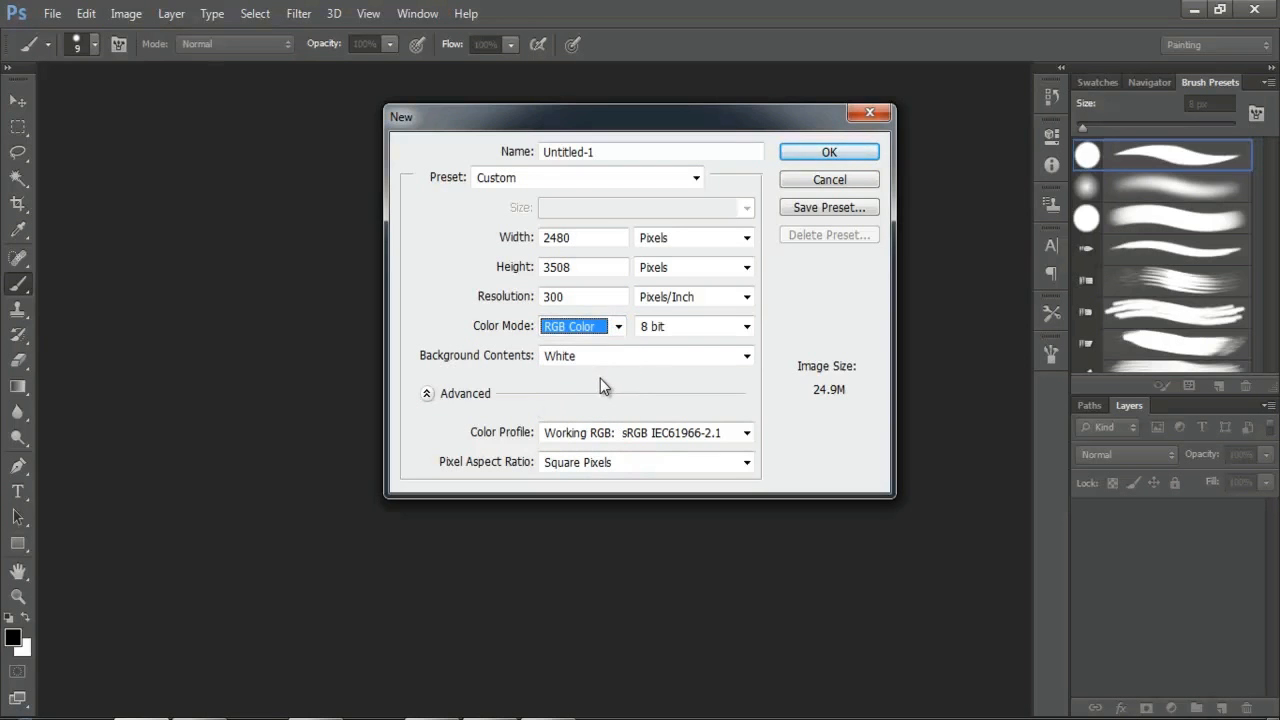
pyautogui.hotkey('shift', 'Tab')
pyautogui.hotkey('shift', 'Tab')
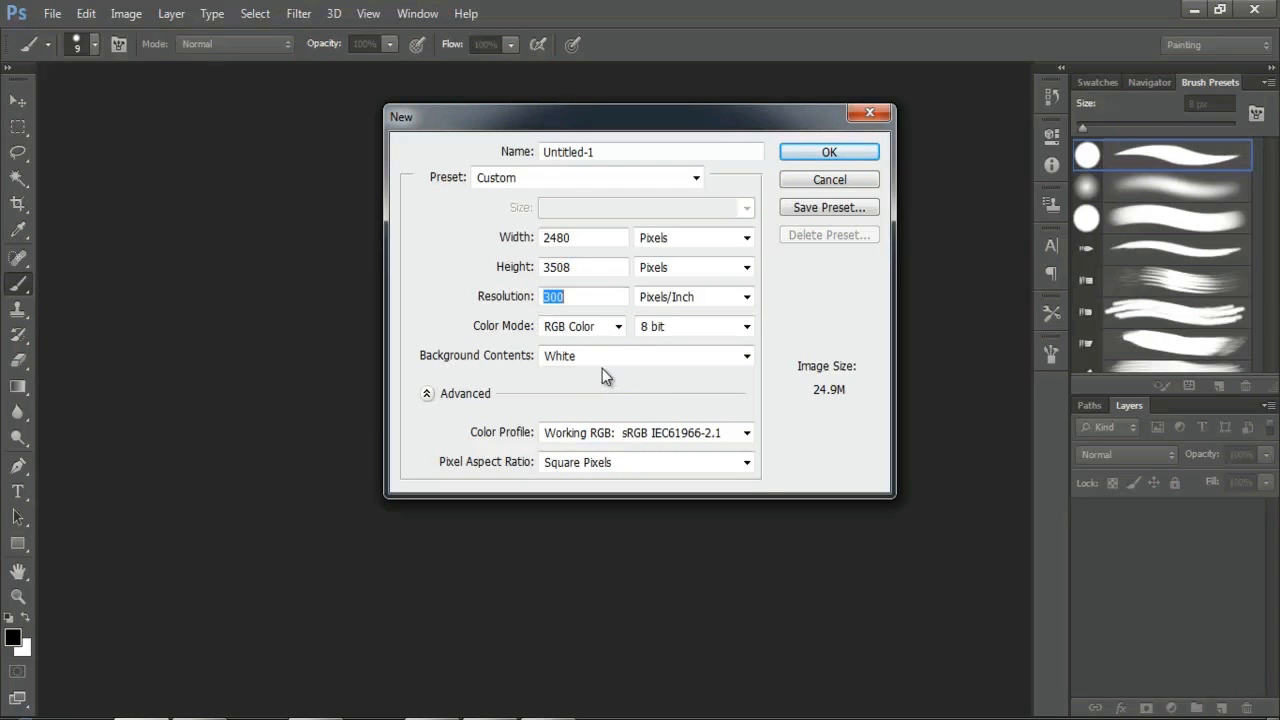
pyautogui.click(617, 327)
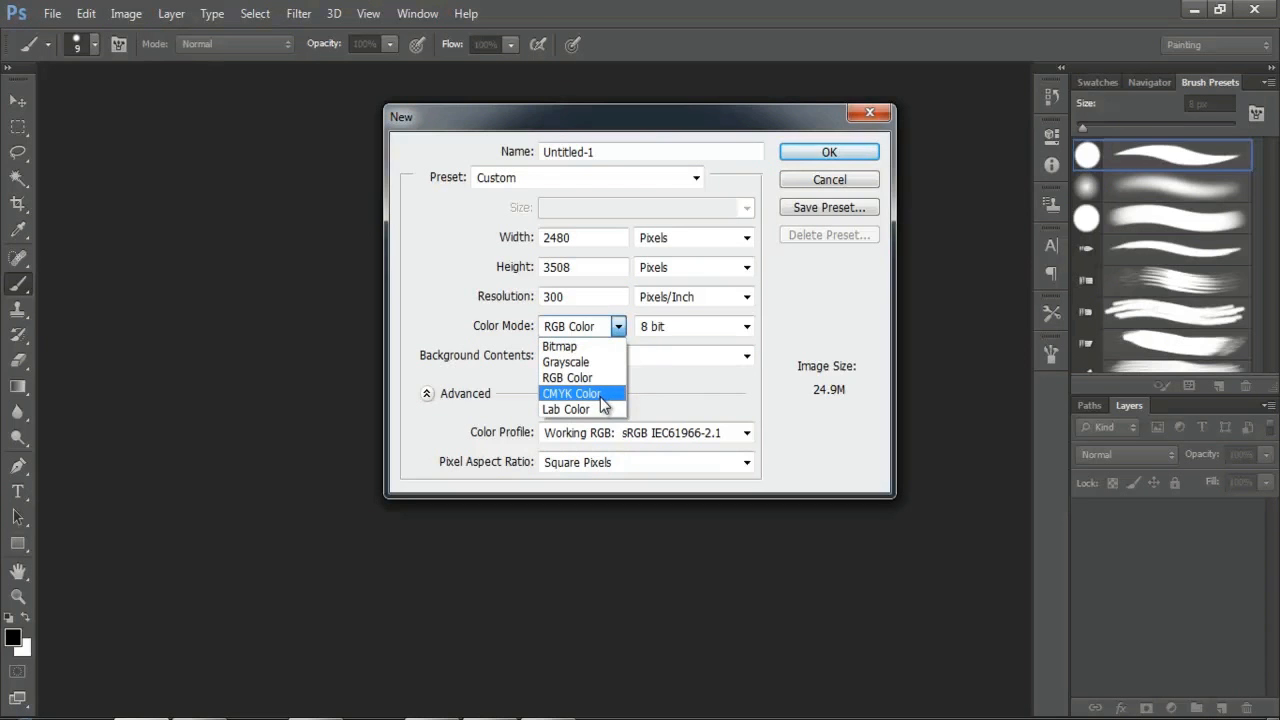
pyautogui.click(601, 379)
pyautogui.hotkey('shift', 'Tab')
pyautogui.hotkey('shift', 'Tab')
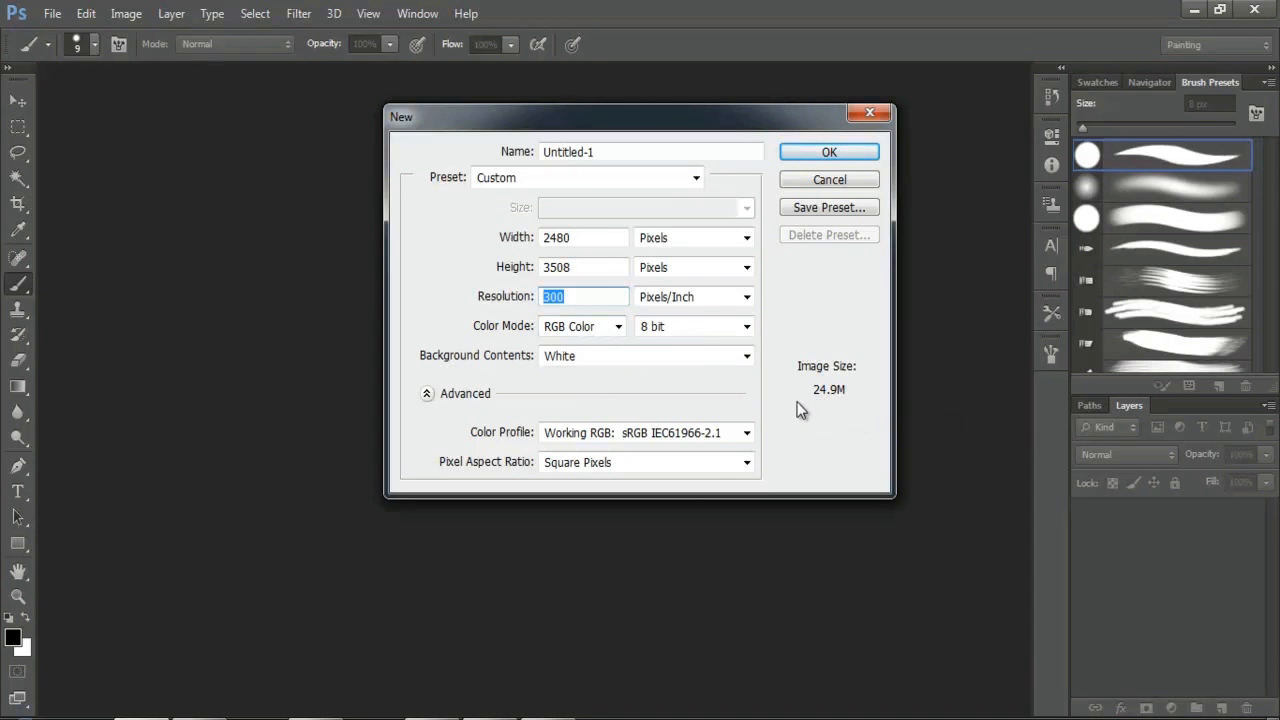
# Step: Set the resolution to 300 pixels/inch and create the document
pyautogui.write('72')
pyautogui.click(594, 272)
pyautogui.doubleClick(603, 275)
pyautogui.click(602, 299)
pyautogui.write('300')
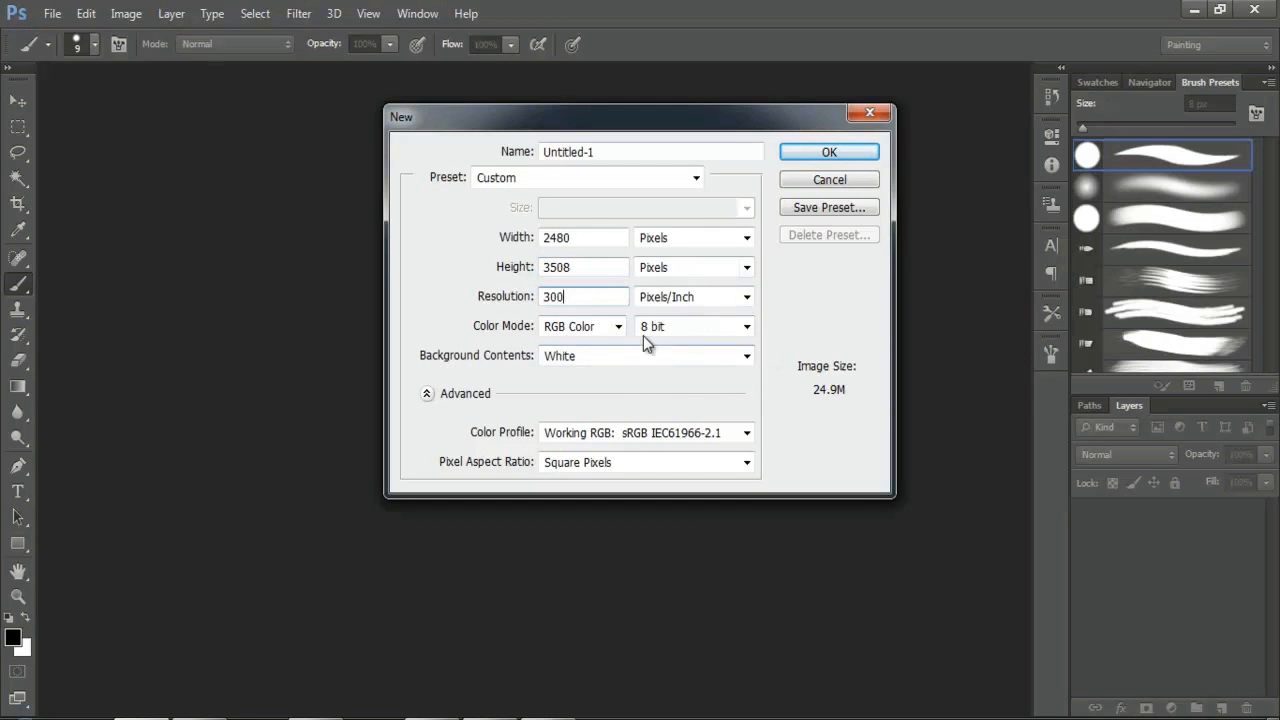
pyautogui.click(806, 153)
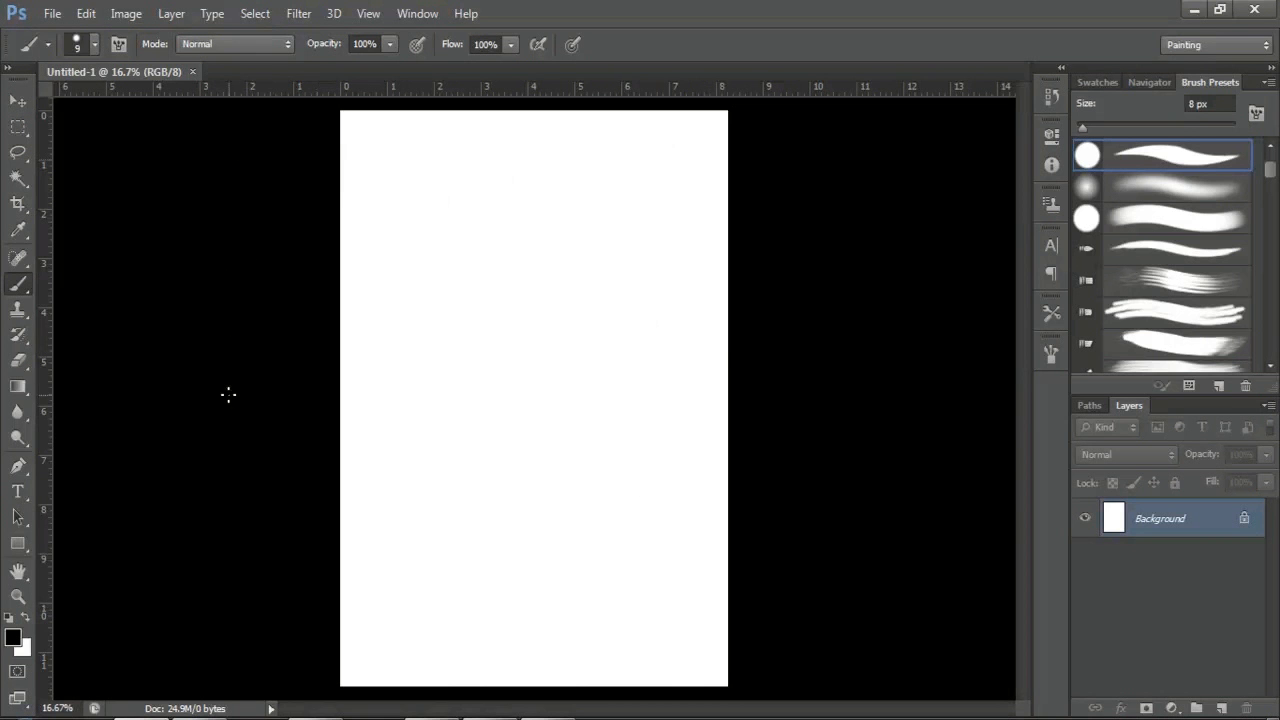
# Step: Try Dark Gray, Medium Gray and Light Gray for the area around the canvas and return it to Black
pyautogui.rightClick(208, 328)
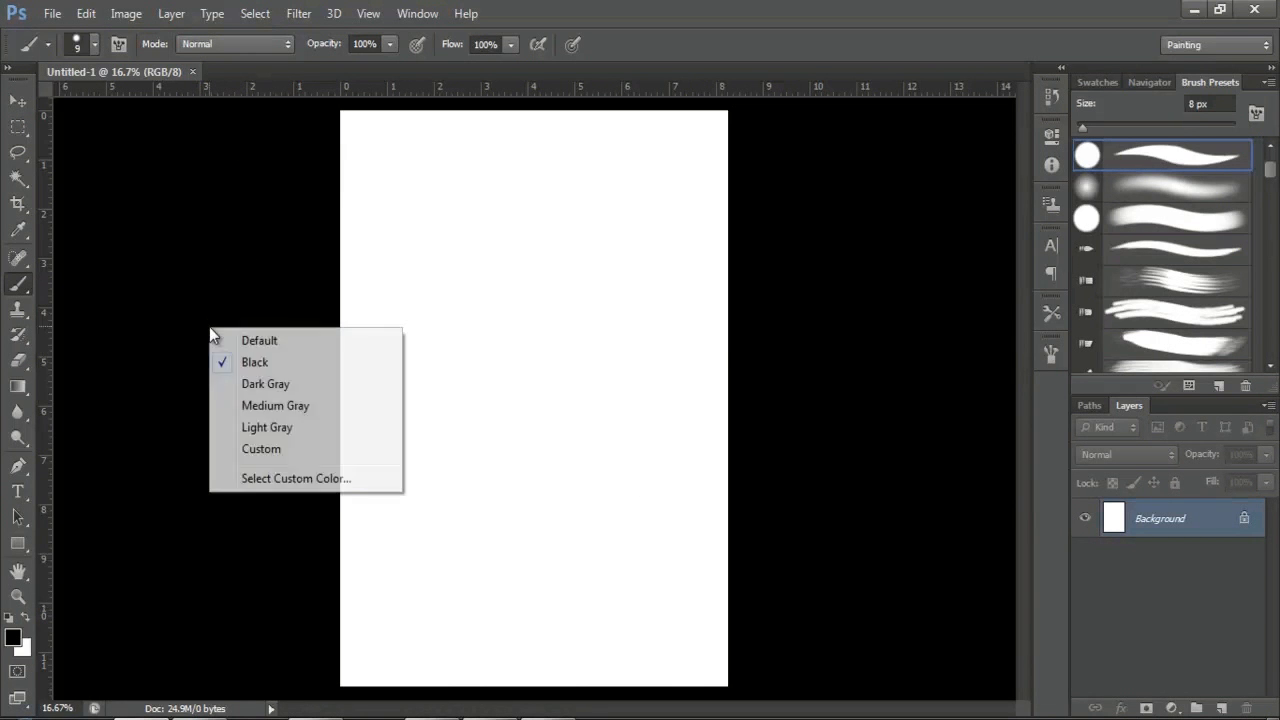
pyautogui.click(272, 385)
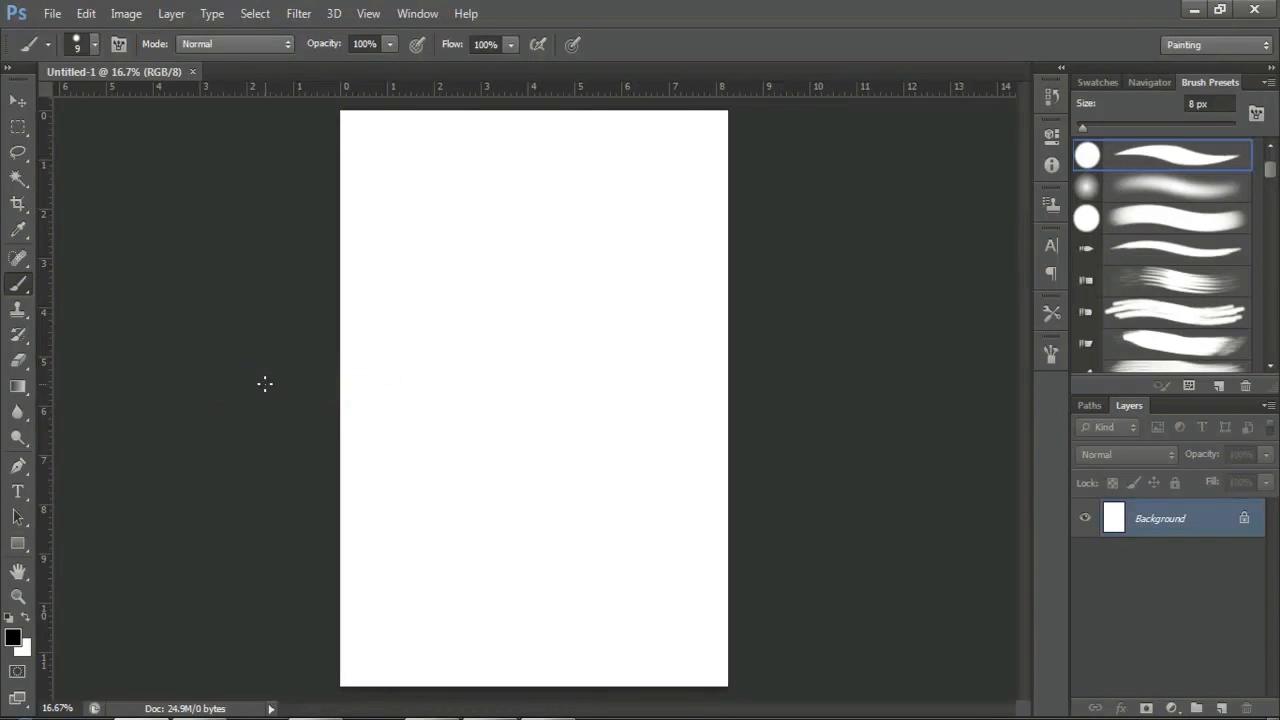
pyautogui.rightClick(205, 300)
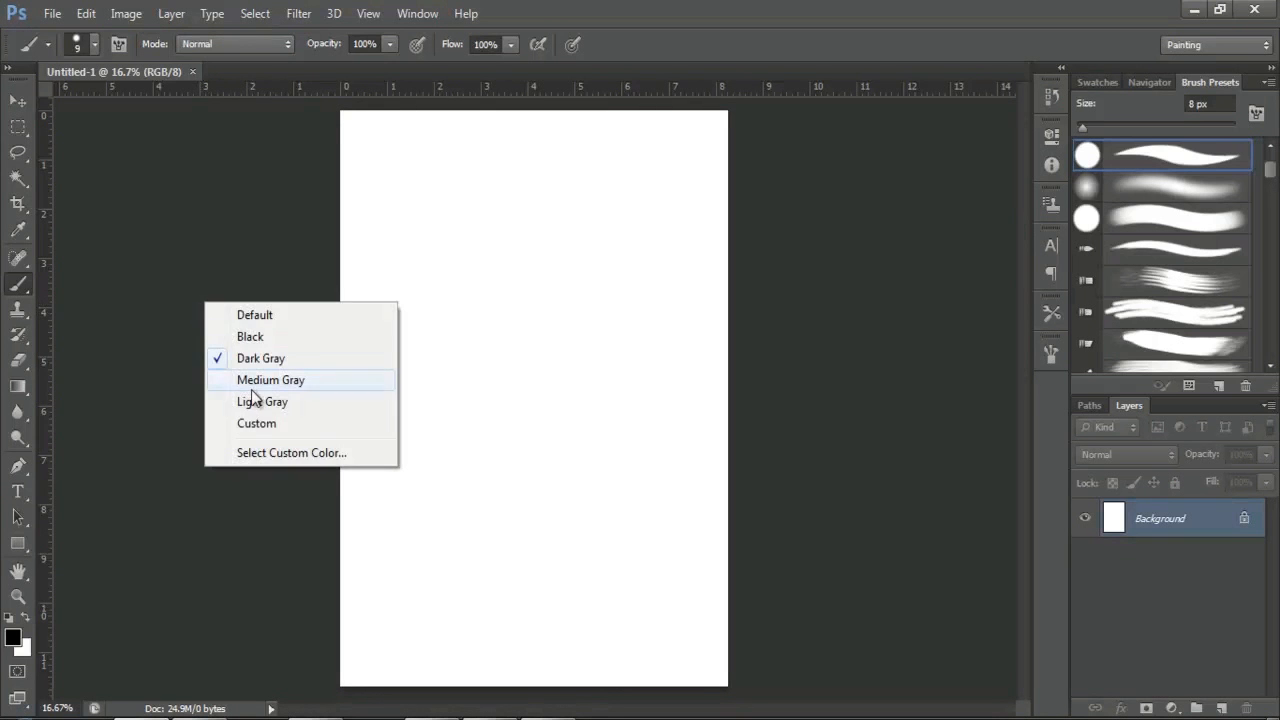
pyautogui.click(253, 383)
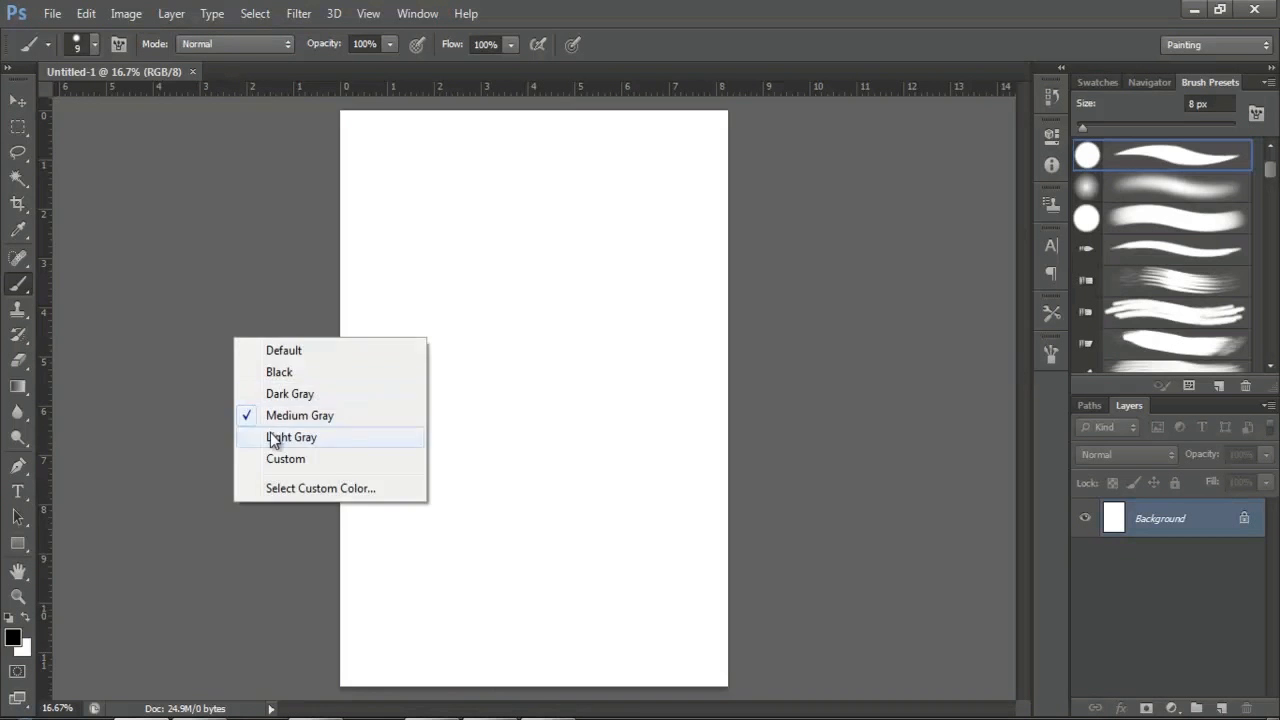
pyautogui.click(280, 437)
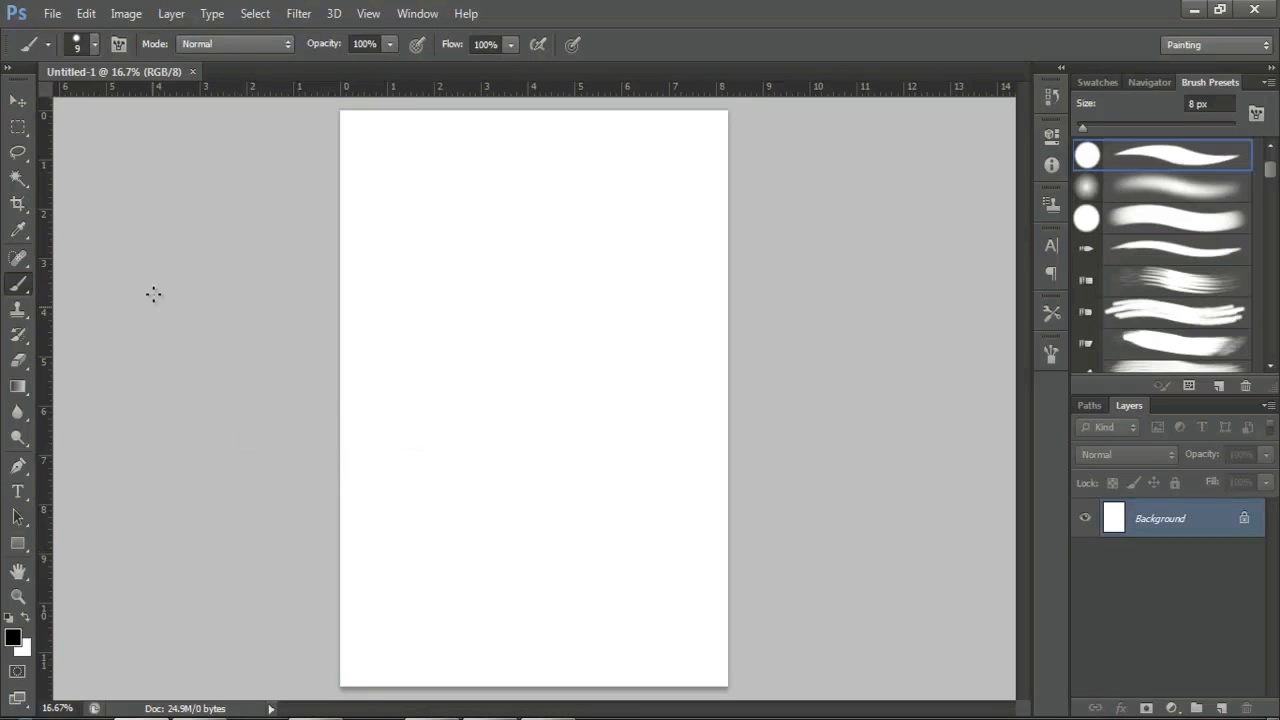
pyautogui.rightClick(175, 241)
pyautogui.rightClick(153, 200)
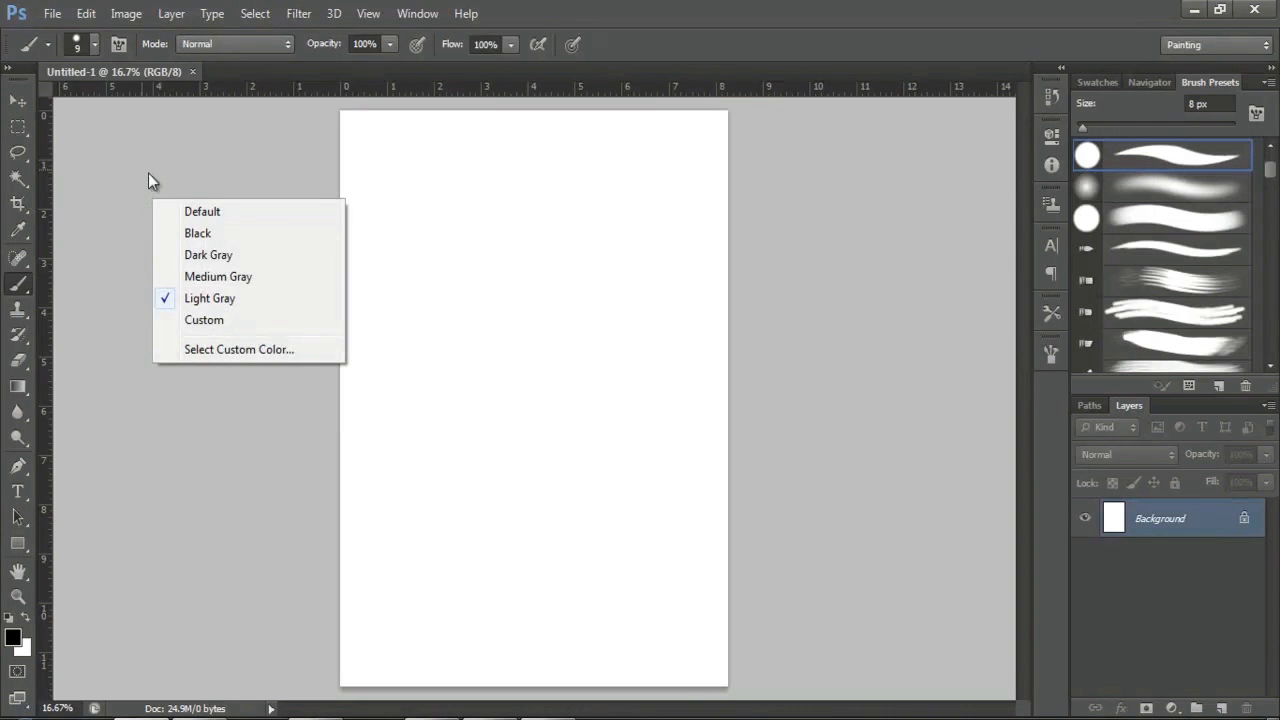
pyautogui.click(226, 234)
# Step: Try a custom bright pink for the area around the canvas and change it back to Black
pyautogui.rightClick(193, 220)
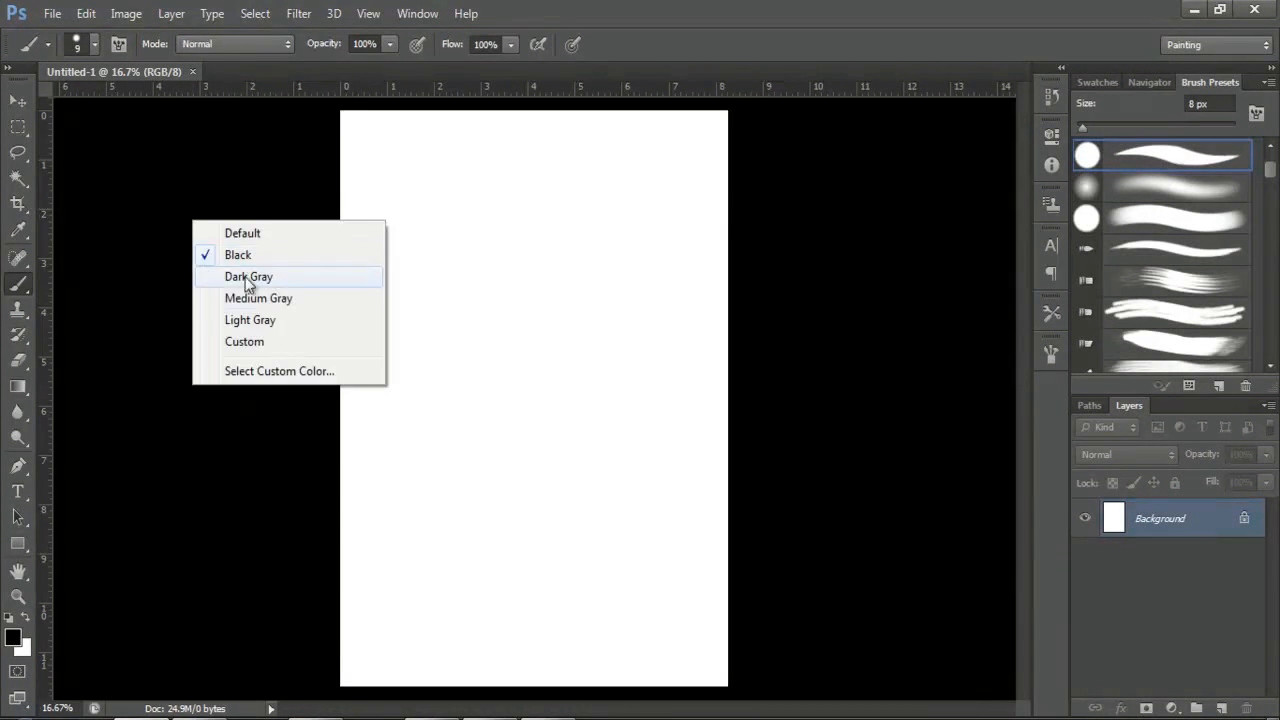
pyautogui.click(257, 371)
pyautogui.click(909, 351)
pyautogui.moveTo(909, 351)
pyautogui.mouseDown()
pyautogui.moveTo(929, 329)
pyautogui.moveTo(931, 291)
pyautogui.moveTo(958, 294)
pyautogui.mouseUp()
pyautogui.click(1151, 294)
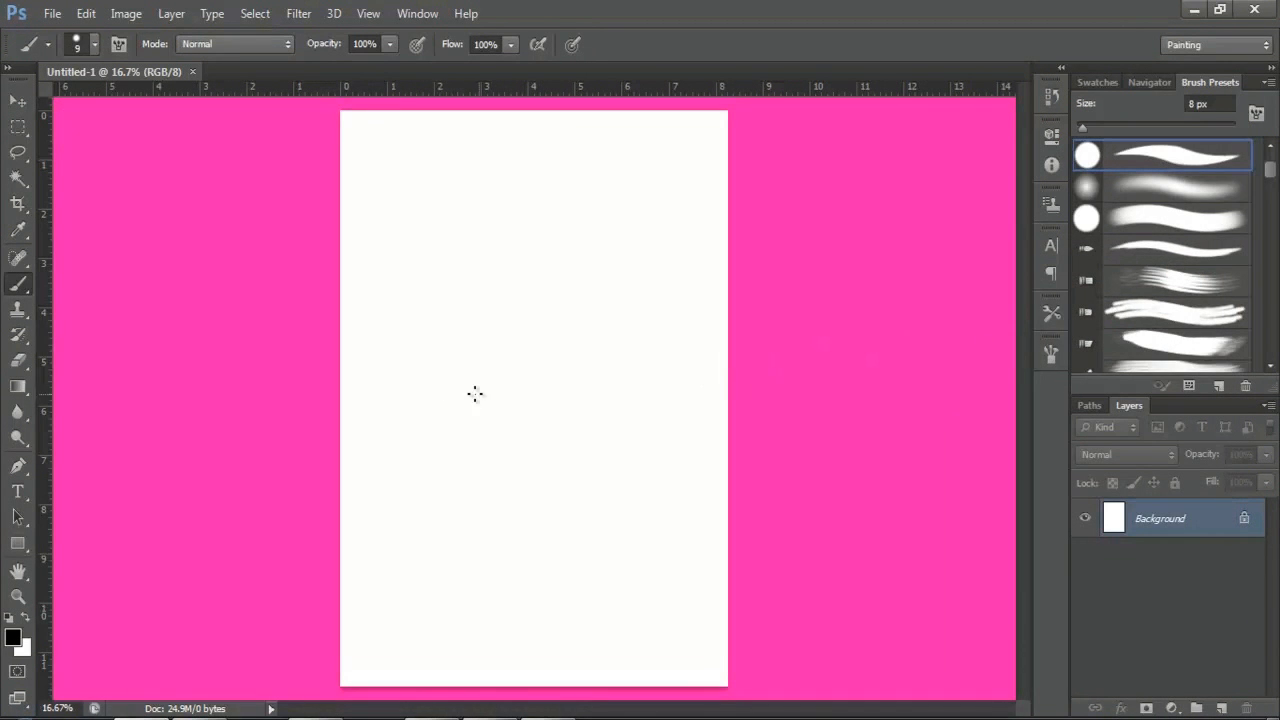
pyautogui.rightClick(154, 264)
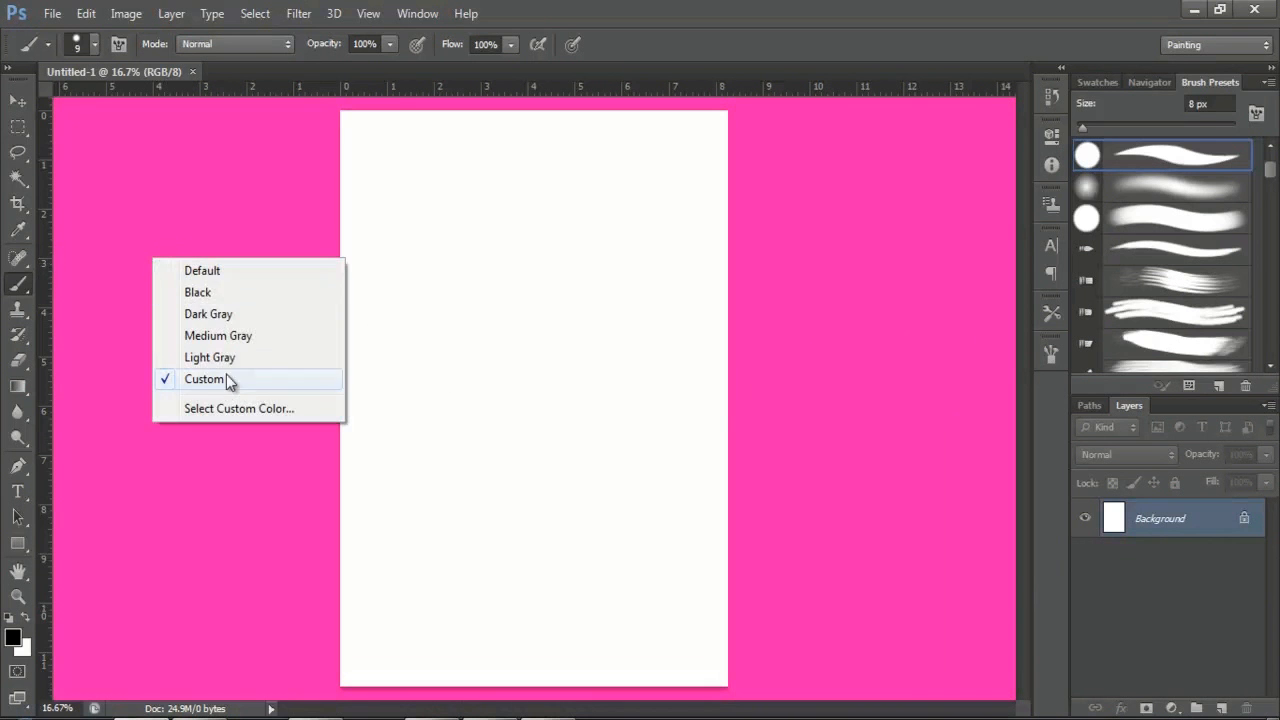
pyautogui.click(205, 290)
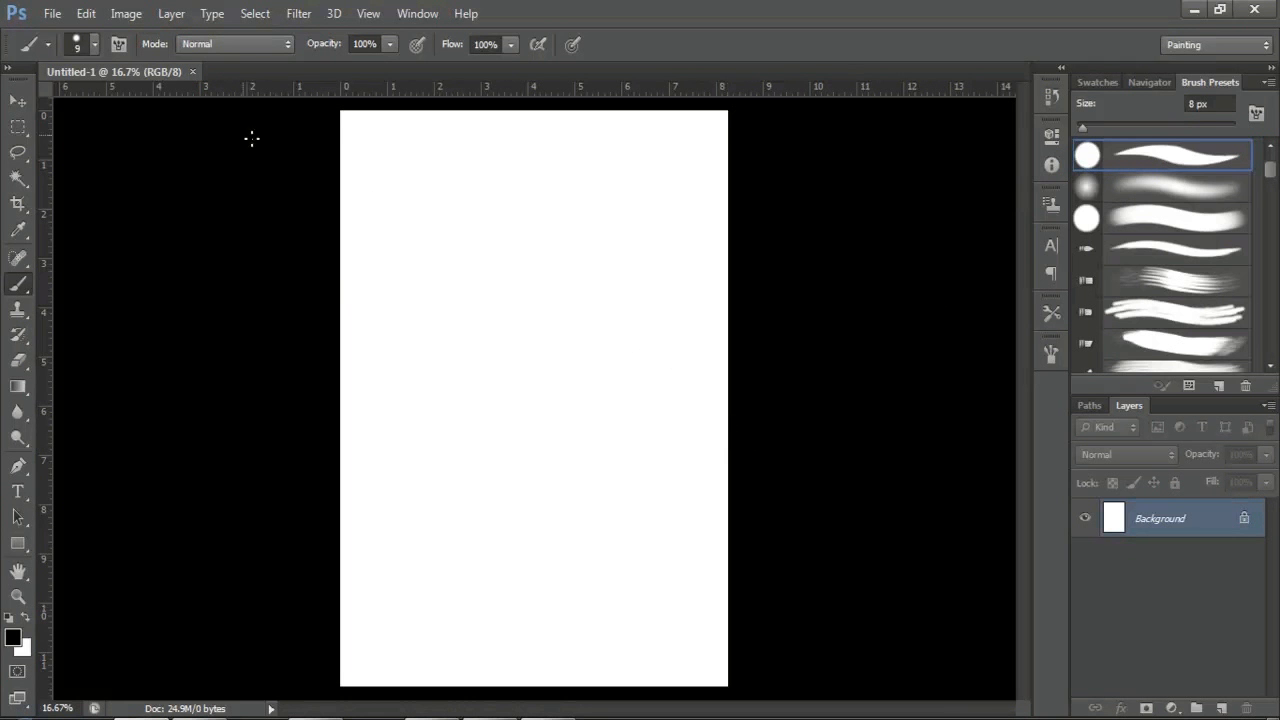
# Step: Rotate the whole image 90° clockwise to get a landscape canvas
pyautogui.click(126, 13)
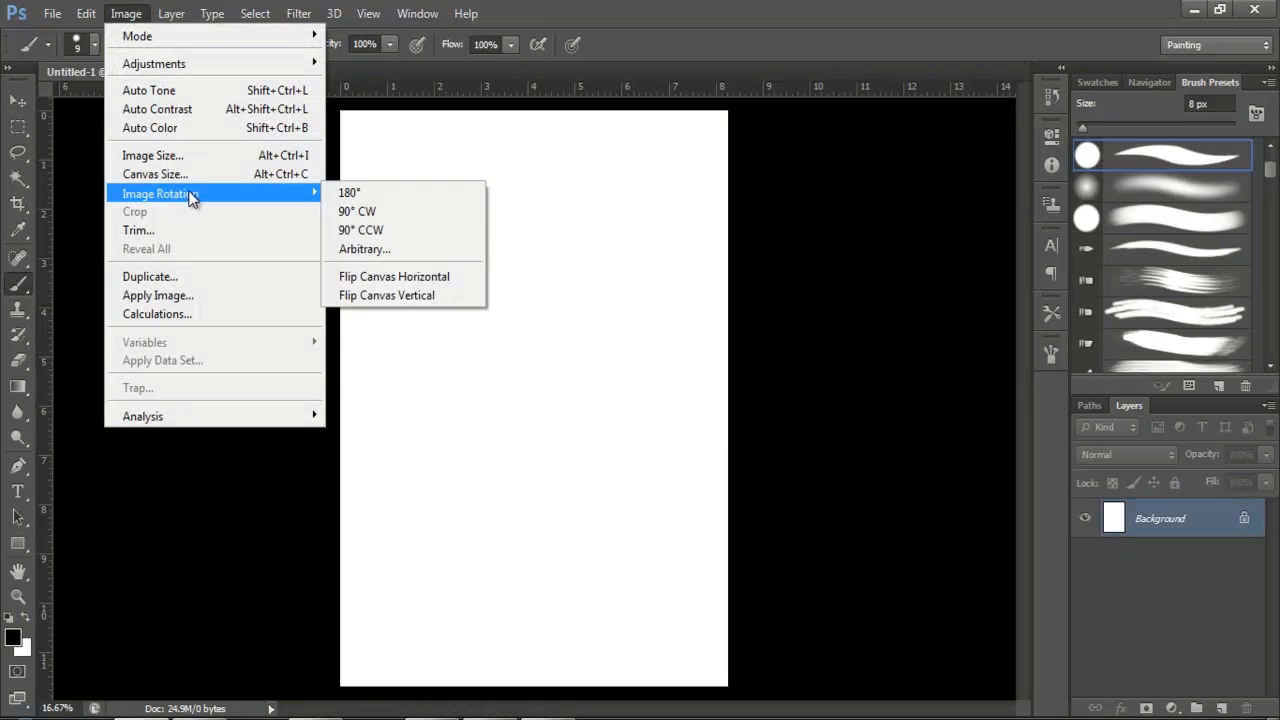
pyautogui.moveTo(292, 191)
pyautogui.click(387, 214)
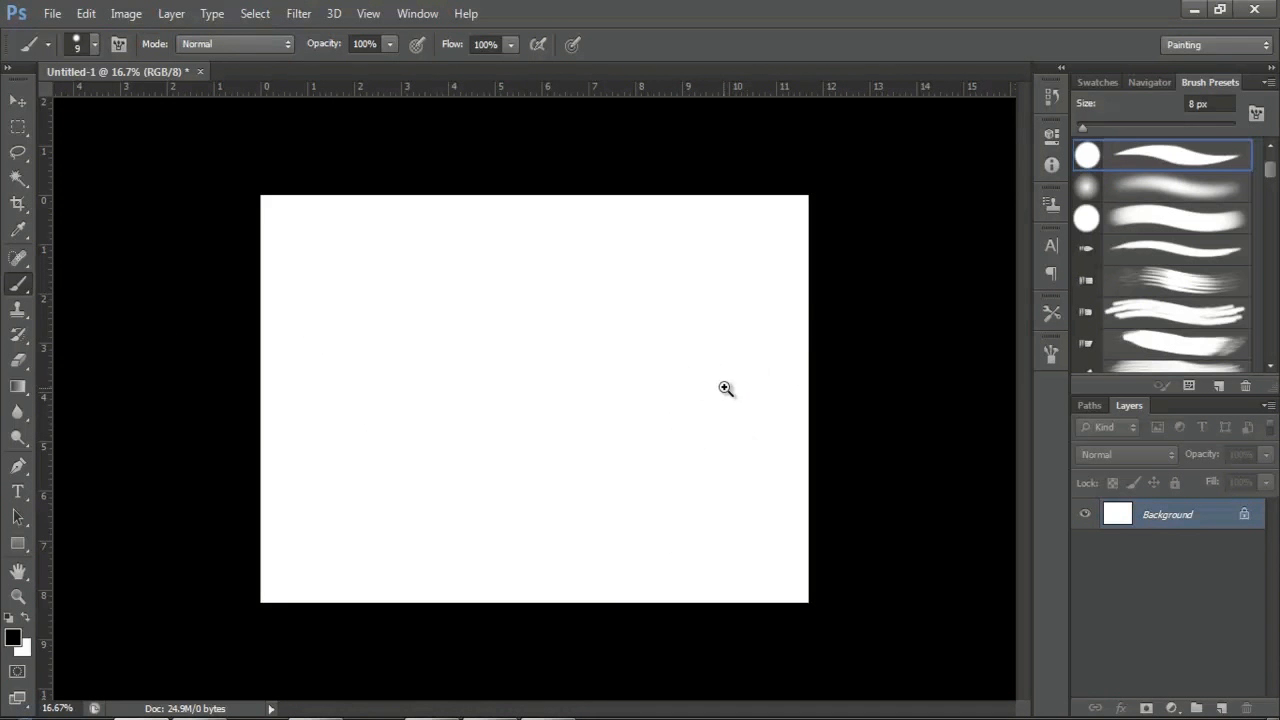
# Step: Add a new empty layer above the Background layer
pyautogui.keyDown('ctrl'); pyautogui.click(760, 378); pyautogui.keyUp('ctrl')
pyautogui.moveTo(763, 376)
pyautogui.mouseDown()
pyautogui.moveTo(789, 374)
pyautogui.moveTo(751, 397)
pyautogui.moveTo(813, 383)
pyautogui.moveTo(803, 371)
pyautogui.moveTo(686, 380)
pyautogui.moveTo(723, 400)
pyautogui.moveTo(707, 390)
pyautogui.mouseUp()
pyautogui.hotkey('ctrl', 'r')
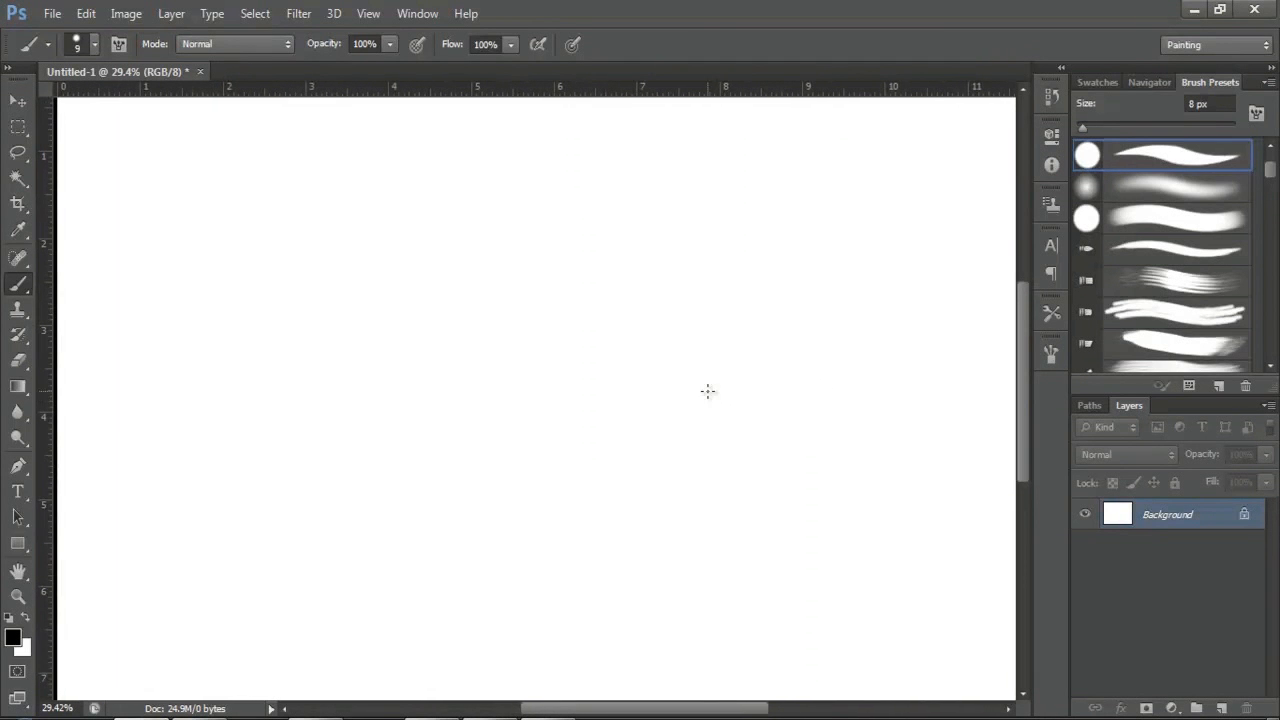
pyautogui.click(1221, 708)
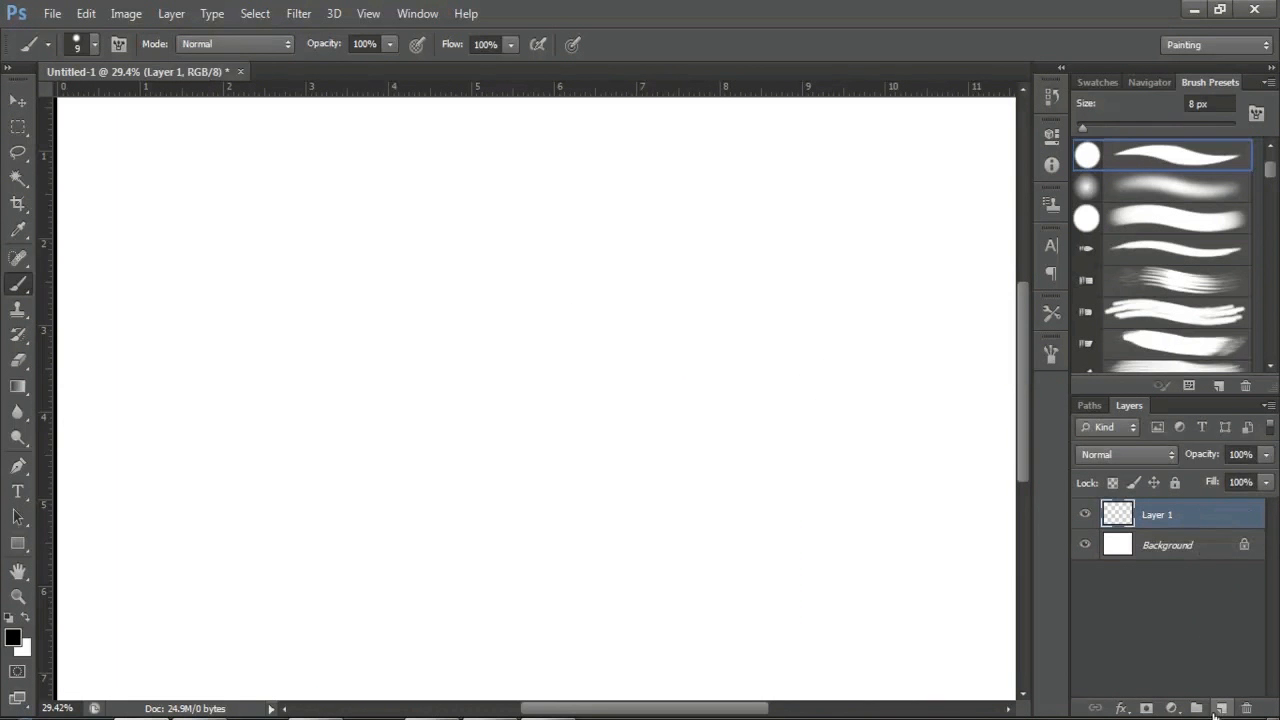
pyautogui.moveTo(855, 425)
pyautogui.mouseDown()
pyautogui.moveTo(809, 449)
pyautogui.moveTo(825, 453)
pyautogui.mouseUp()
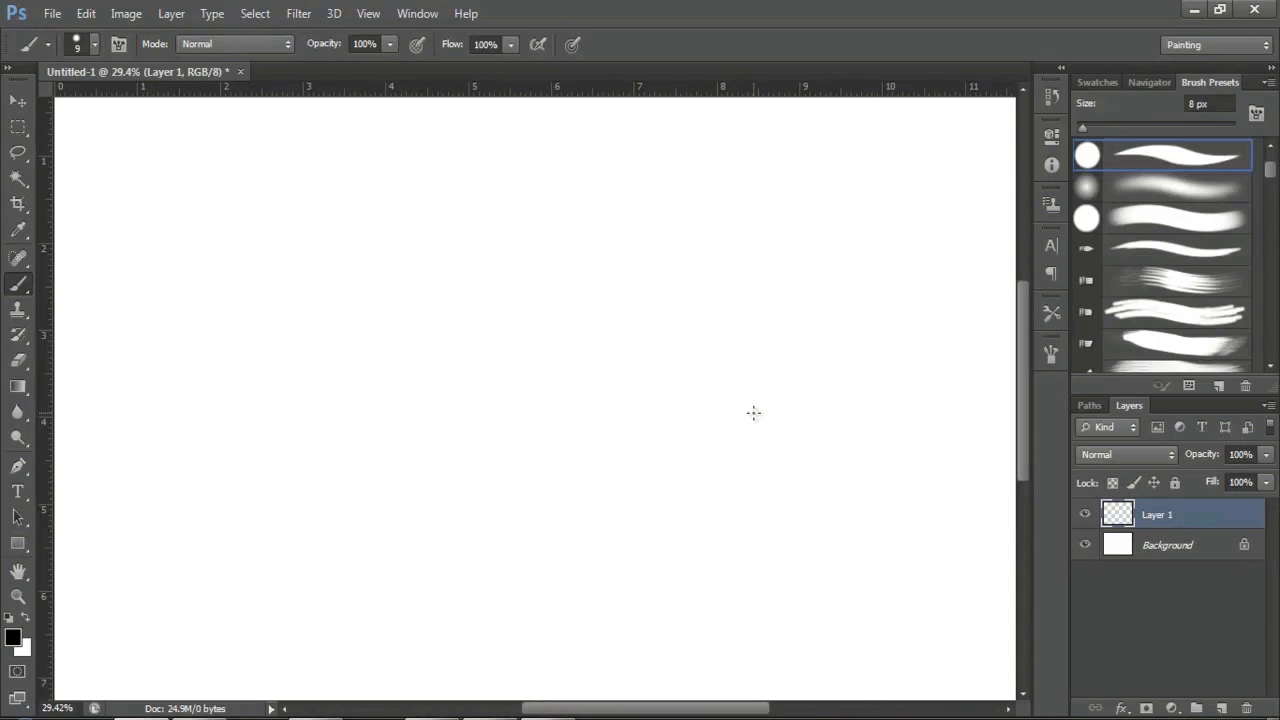
# Step: Look through the brush presets and zoom the canvas to 38.67% with the Navigator
pyautogui.scroll(3, 1272, 158)
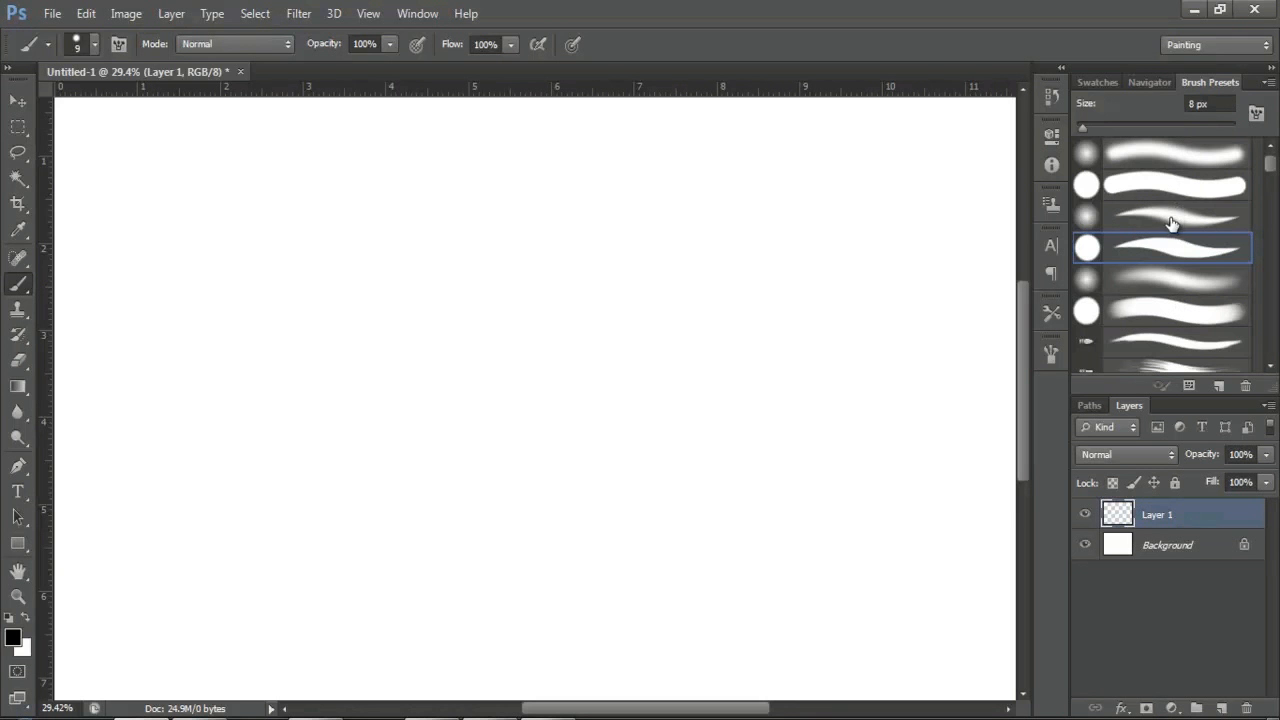
pyautogui.click(87, 46)
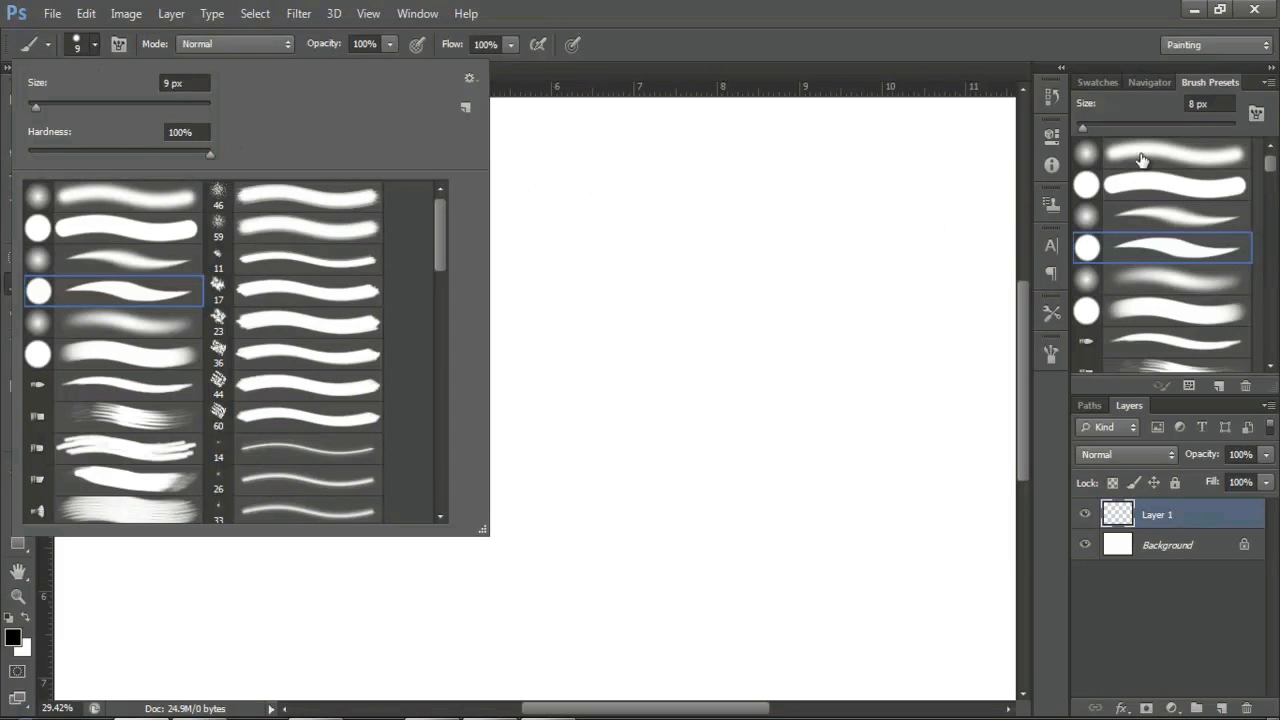
pyautogui.click(1147, 84)
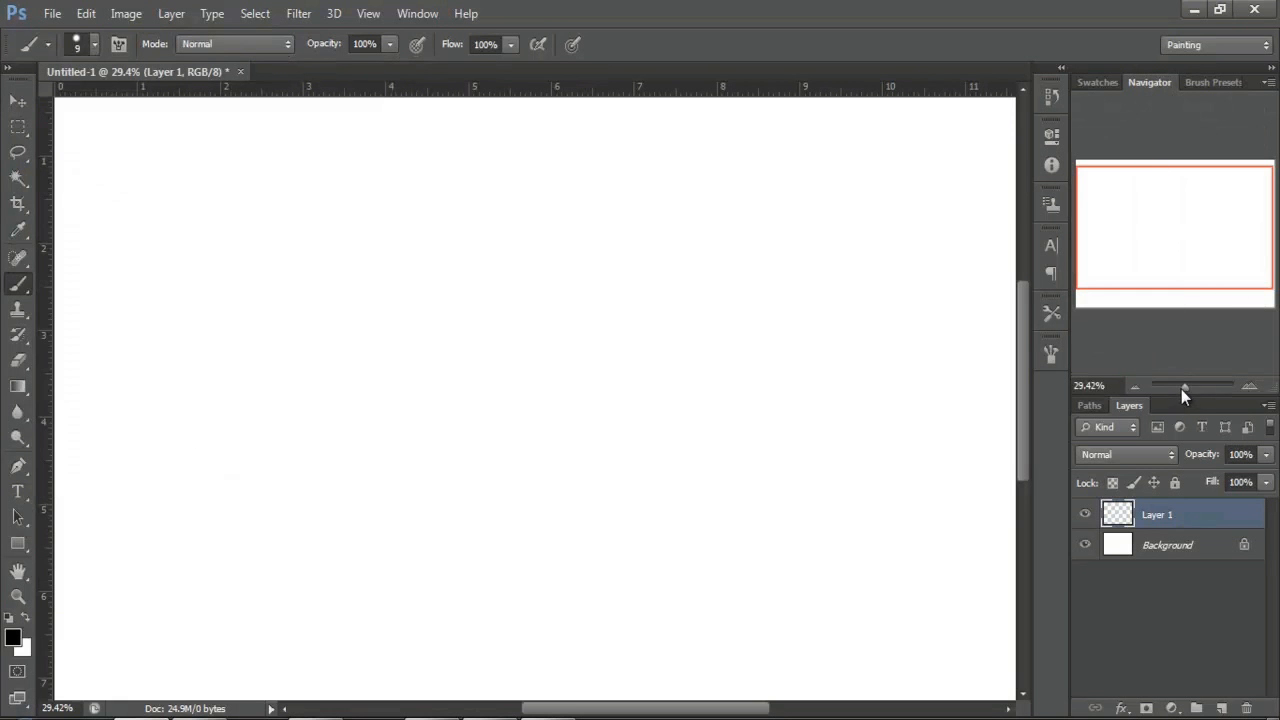
pyautogui.moveTo(1183, 388); pyautogui.dragTo(1187, 385)
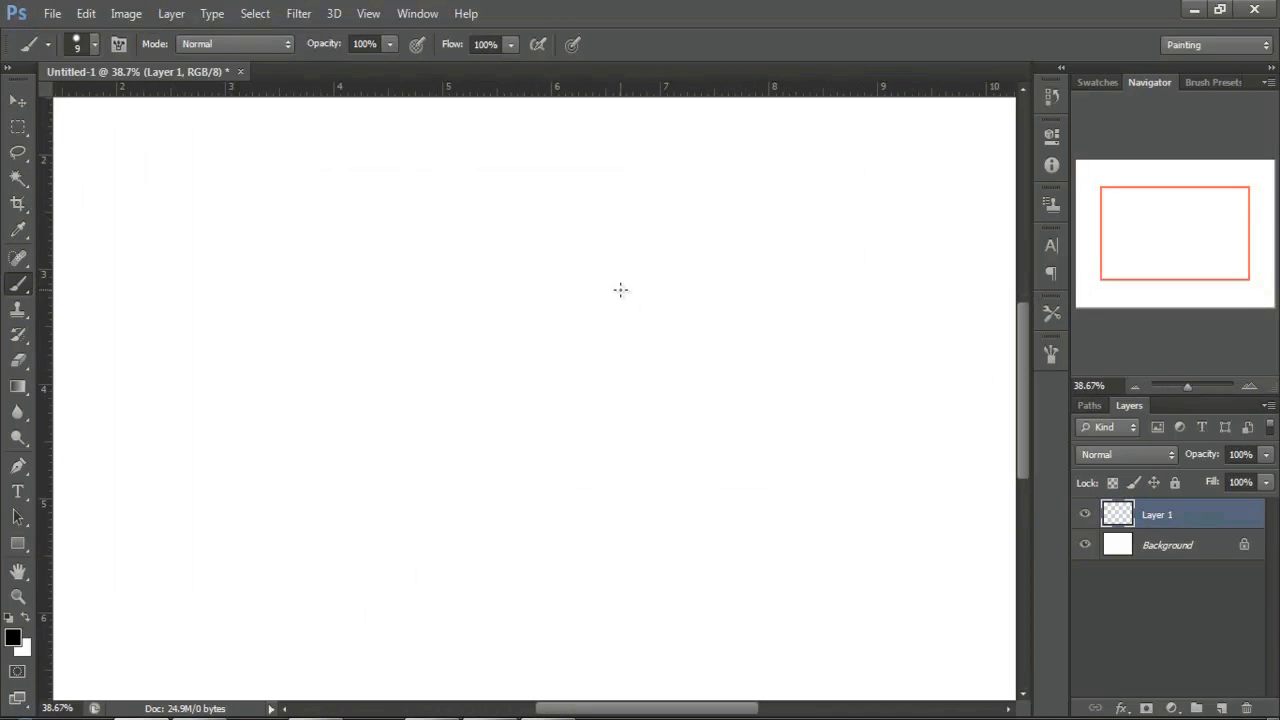
pyautogui.hotkey('ctrl', 'space')
pyautogui.moveTo(637, 291)
pyautogui.mouseDown()
pyautogui.moveTo(583, 303)
pyautogui.moveTo(623, 309)
pyautogui.mouseUp()
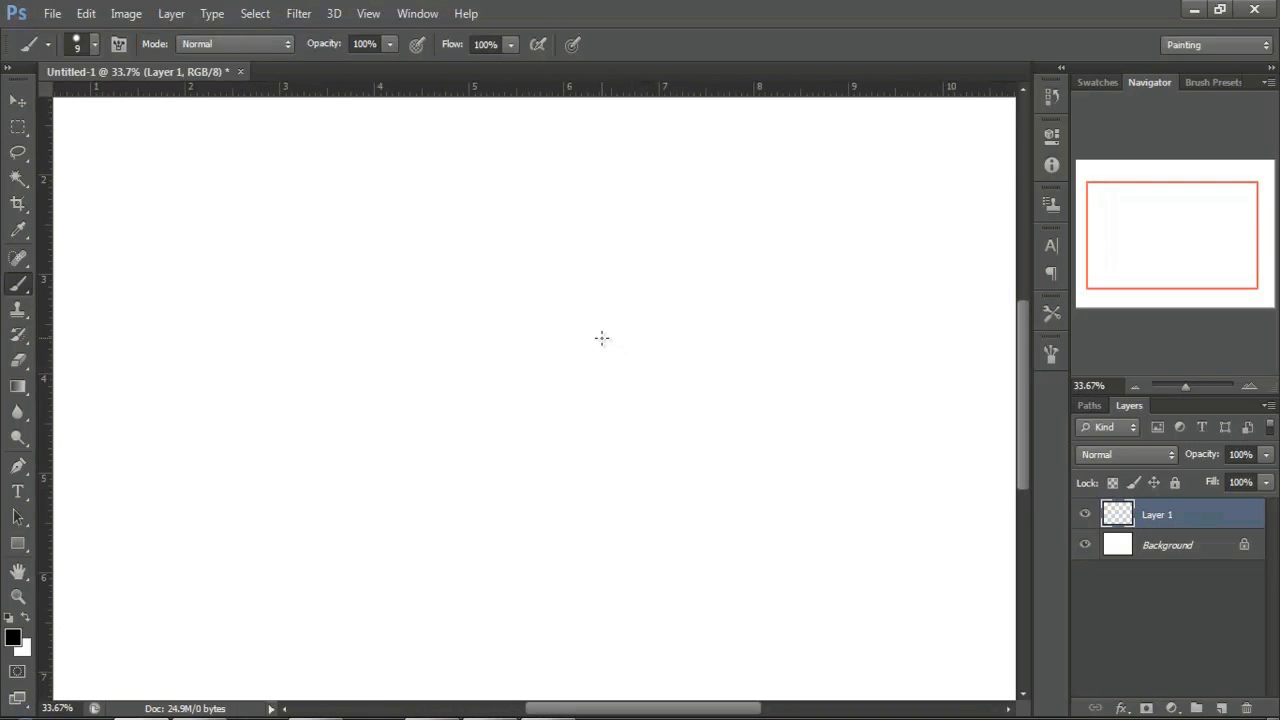
pyautogui.click(85, 22)
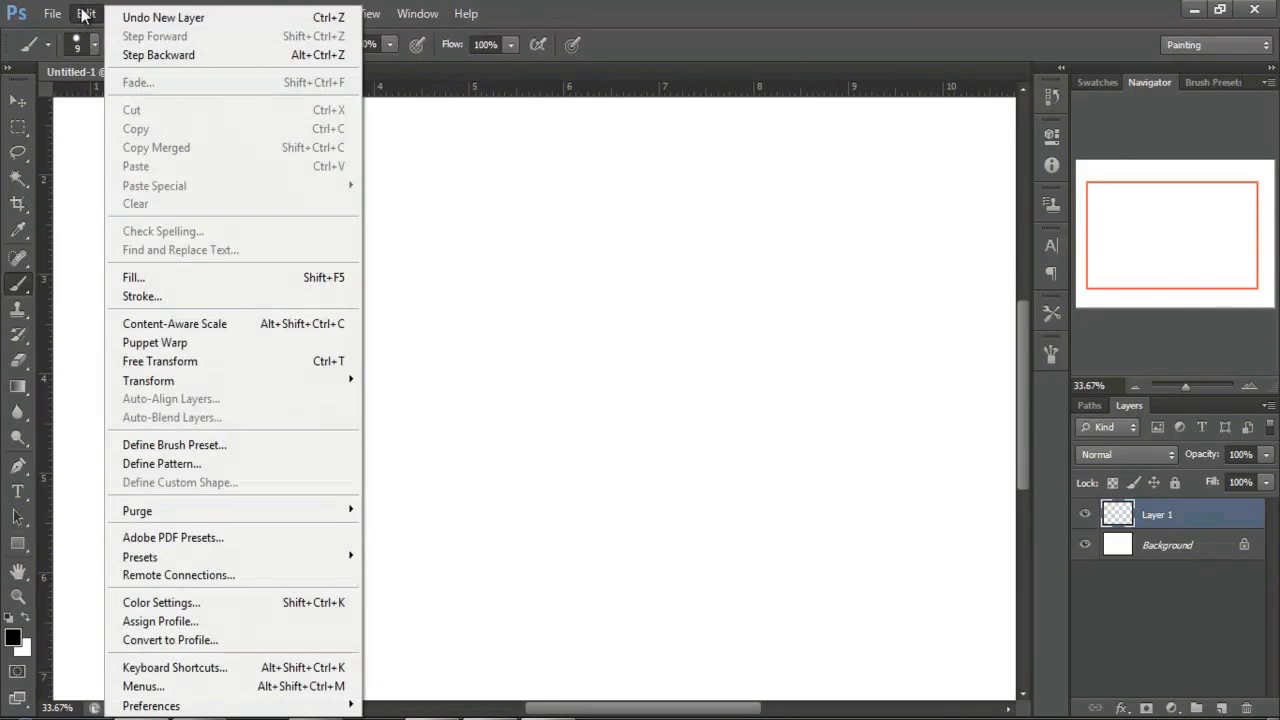
pyautogui.click(56, 16)
pyautogui.click(470, 13)
pyautogui.click(528, 10)
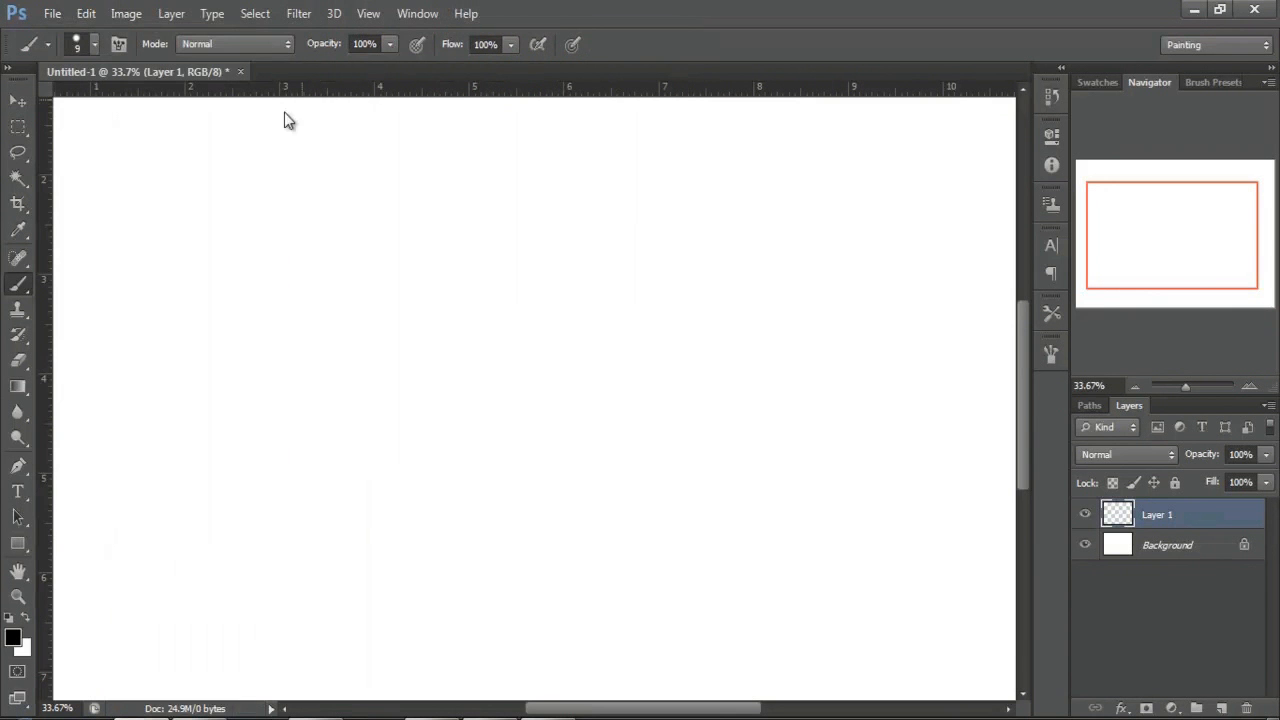
# Step: Display the brush presets as small thumbnails and shrink the brush picker to six columns
pyautogui.click(93, 44)
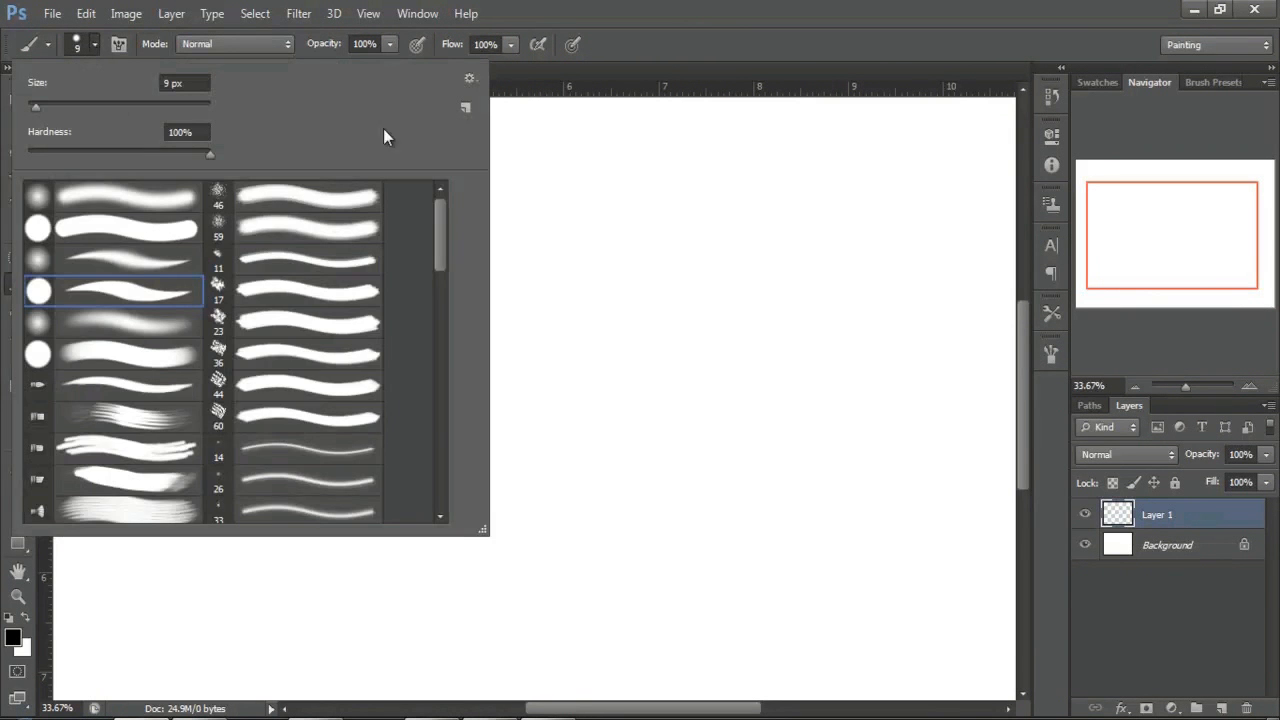
pyautogui.click(466, 81)
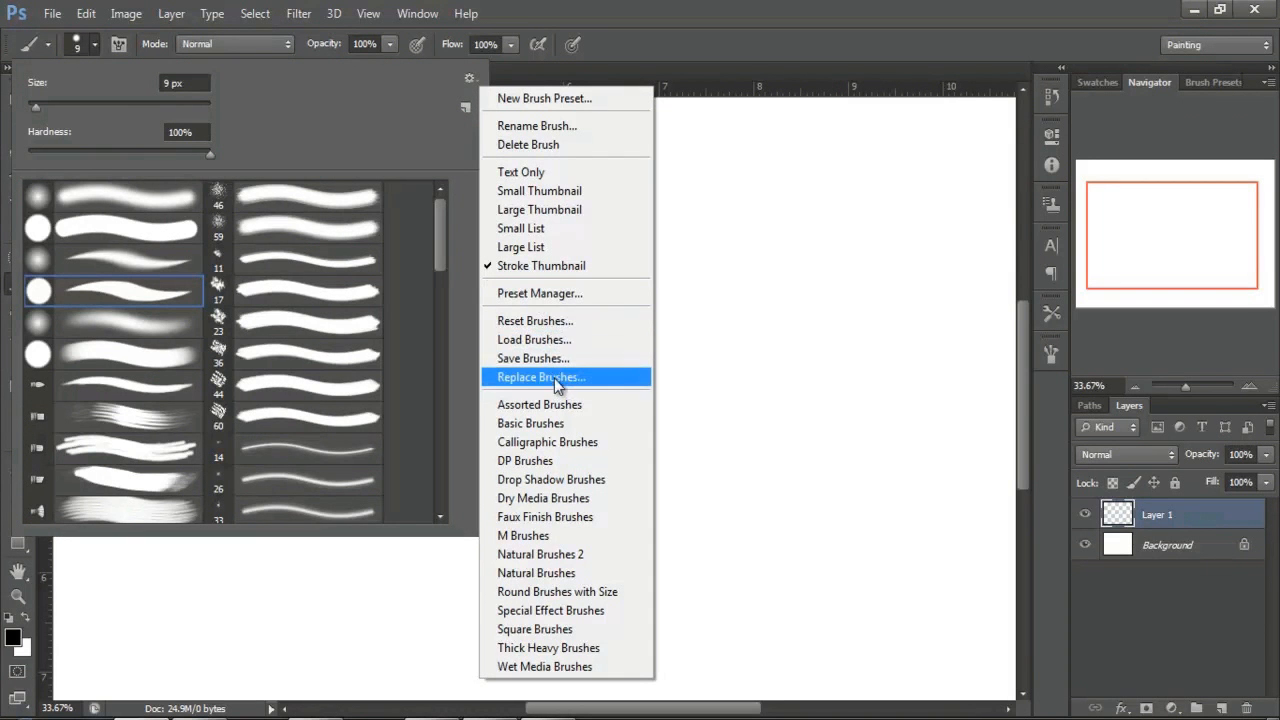
pyautogui.click(545, 191)
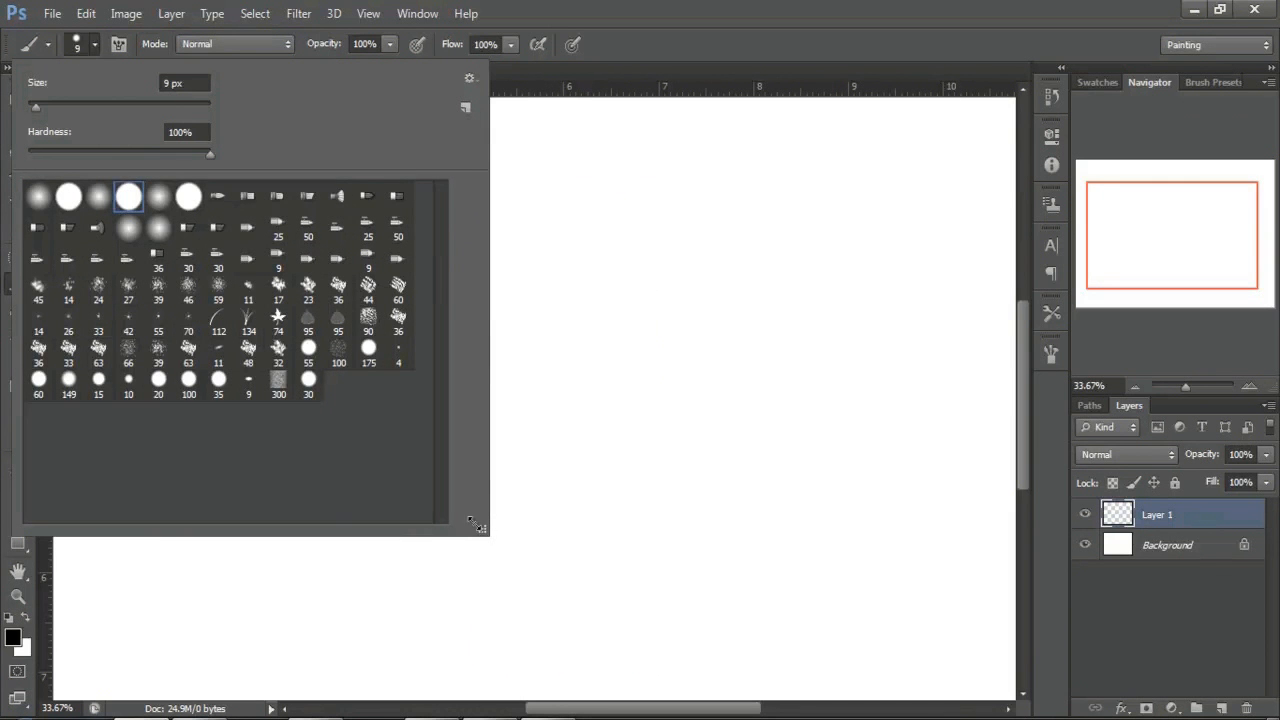
pyautogui.moveTo(482, 527); pyautogui.dragTo(262, 385)
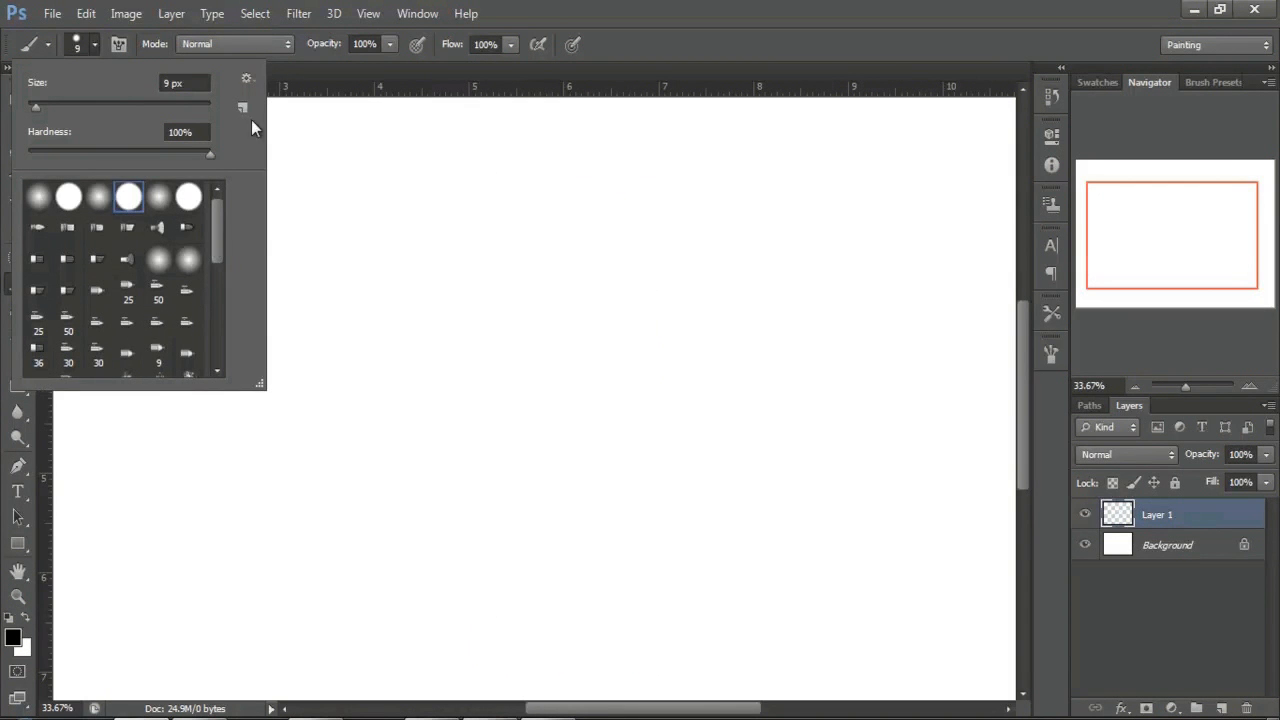
# Step: Return the brush presets to Stroke Thumbnail view and enlarge the brush picker to show two columns of strokes
pyautogui.click(246, 81)
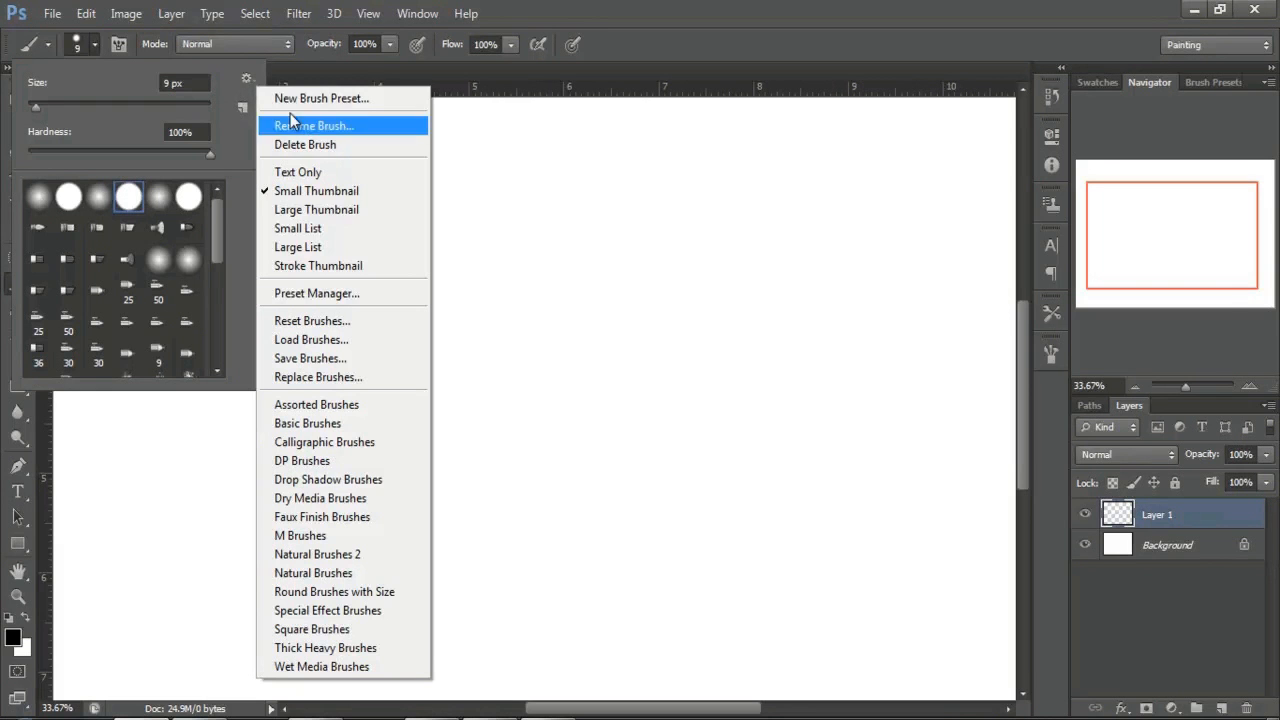
pyautogui.click(352, 266)
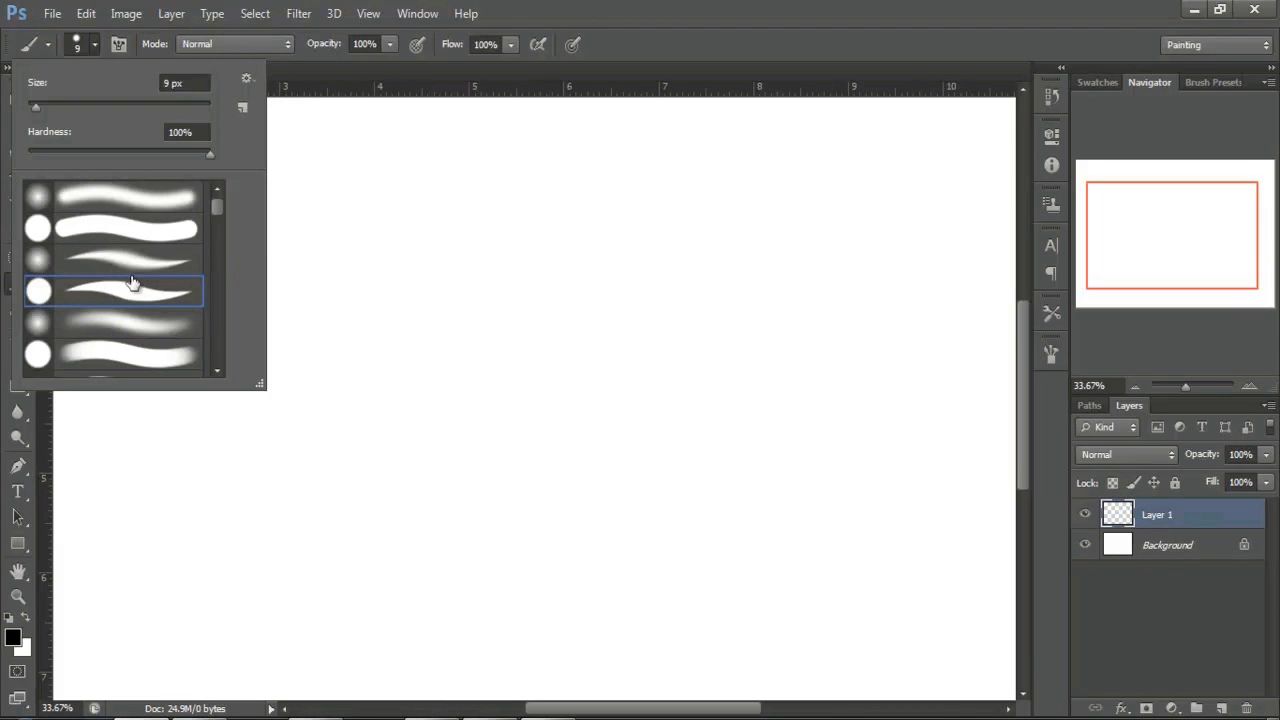
pyautogui.moveTo(220, 205); pyautogui.dragTo(211, 349)
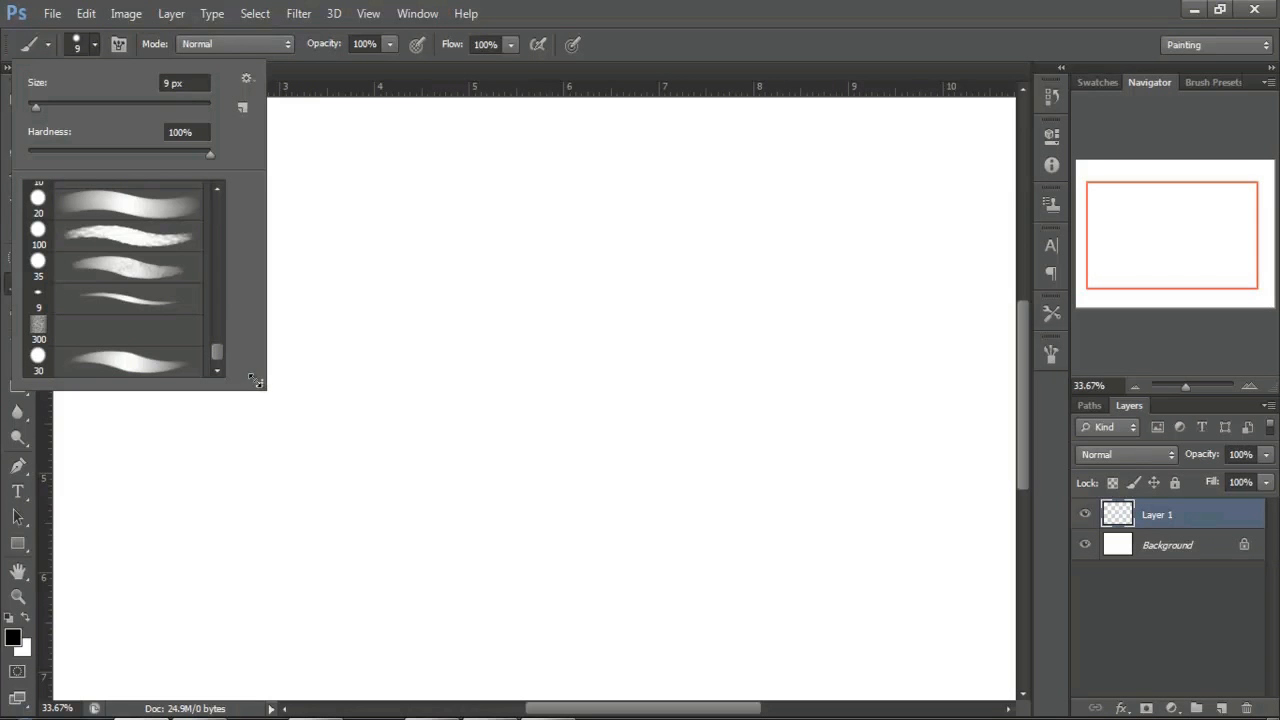
pyautogui.moveTo(257, 382)
pyautogui.mouseDown()
pyautogui.moveTo(314, 434)
pyautogui.moveTo(432, 487)
pyautogui.moveTo(484, 545)
pyautogui.moveTo(458, 564)
pyautogui.mouseUp()
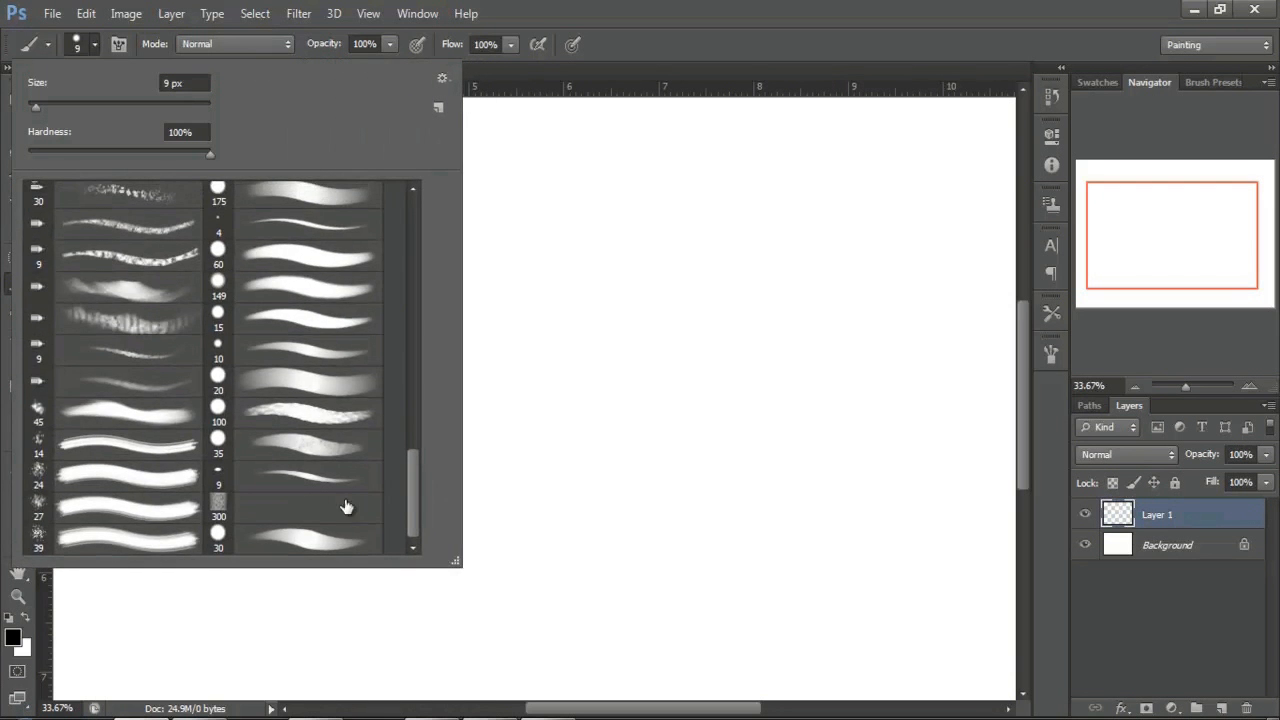
pyautogui.moveTo(415, 500)
pyautogui.mouseDown()
pyautogui.moveTo(364, 228)
pyautogui.moveTo(418, 324)
pyautogui.moveTo(424, 409)
pyautogui.moveTo(406, 218)
pyautogui.mouseUp()
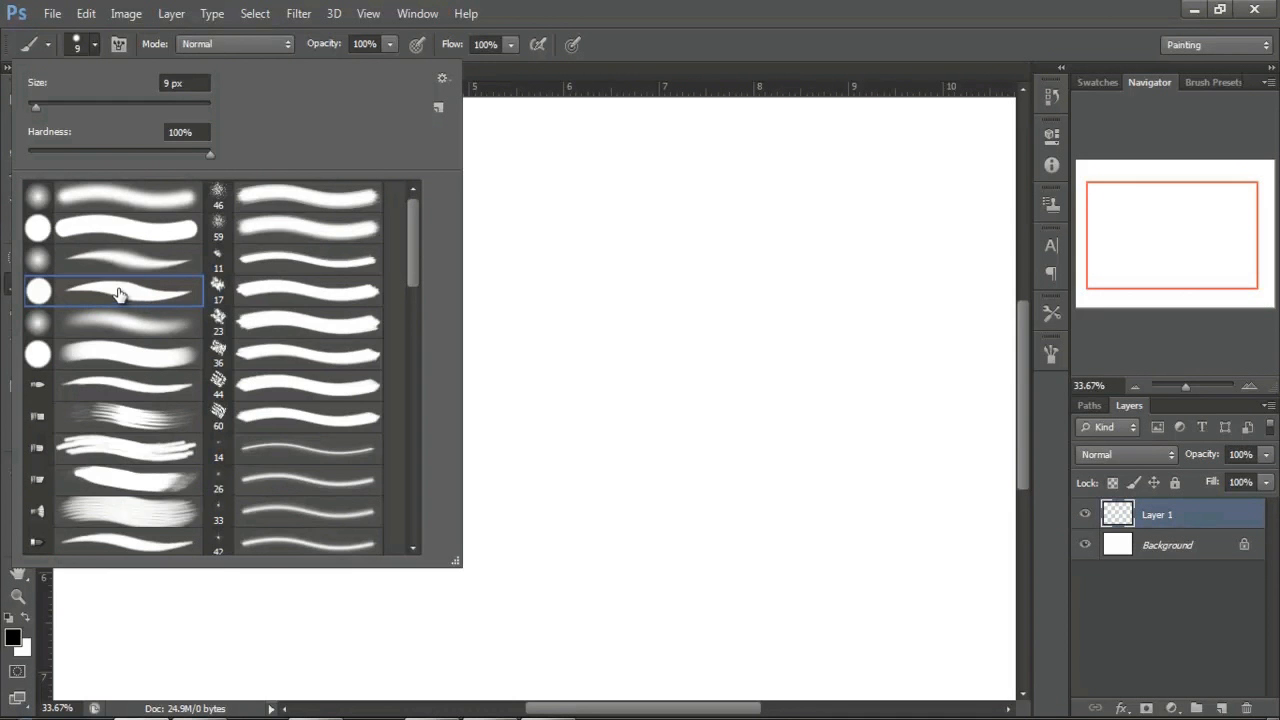
# Step: Draw a thin zigzag test stroke on Layer 1 with the selected 9 px hard round brush
pyautogui.click(628, 178)
pyautogui.moveTo(625, 178)
pyautogui.mouseDown()
pyautogui.moveTo(634, 360)
pyautogui.moveTo(710, 430)
pyautogui.mouseUp()
pyautogui.hotkey('ctrl', 'z')
pyautogui.click(92, 46)
pyautogui.hotkey('ctrl', 'z')
# Step: Draw a wavy test stroke with the 20 px semi-transparent round brush preset, and a wide one beside it at 103 px
pyautogui.click(94, 45)
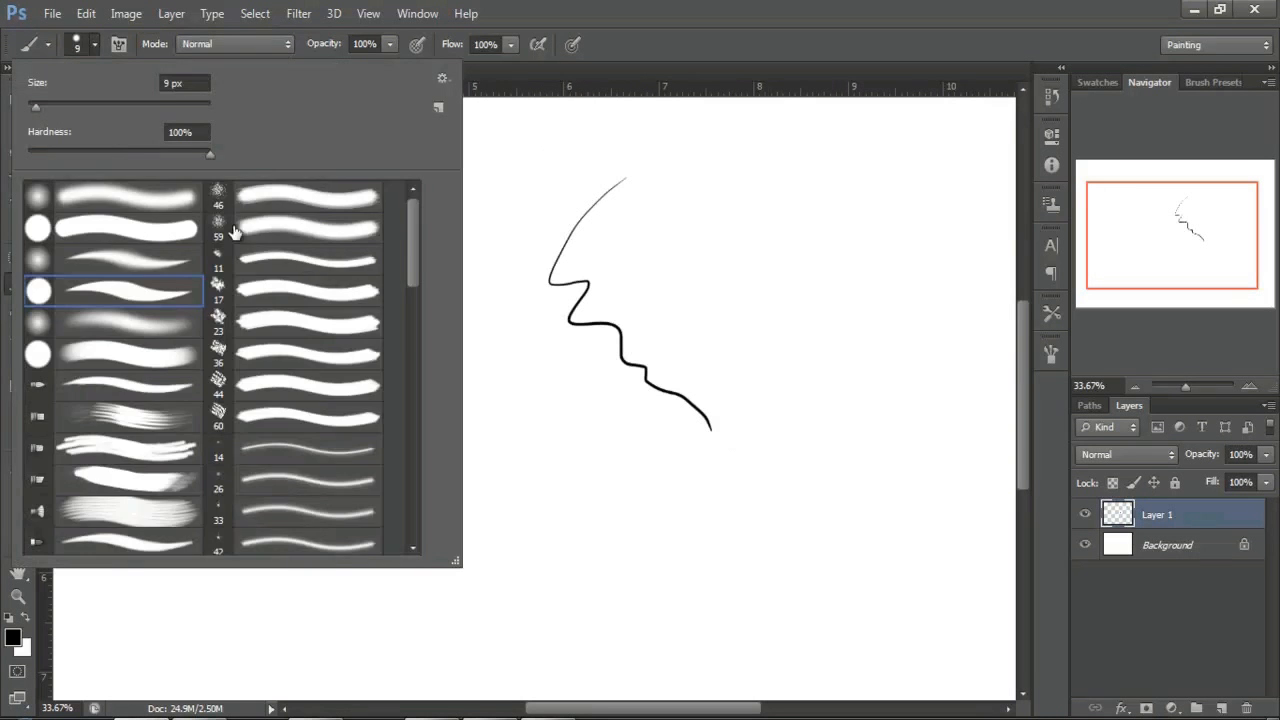
pyautogui.moveTo(421, 254); pyautogui.dragTo(422, 416)
pyautogui.click(333, 375)
pyautogui.click(642, 172)
pyautogui.moveTo(660, 185)
pyautogui.mouseDown()
pyautogui.moveTo(612, 267)
pyautogui.moveTo(773, 393)
pyautogui.mouseUp()
pyautogui.moveTo(565, 305); pyautogui.dragTo(543, 300)
pyautogui.moveTo(460, 182)
pyautogui.mouseDown()
pyautogui.moveTo(490, 374)
pyautogui.moveTo(588, 470)
pyautogui.mouseUp()
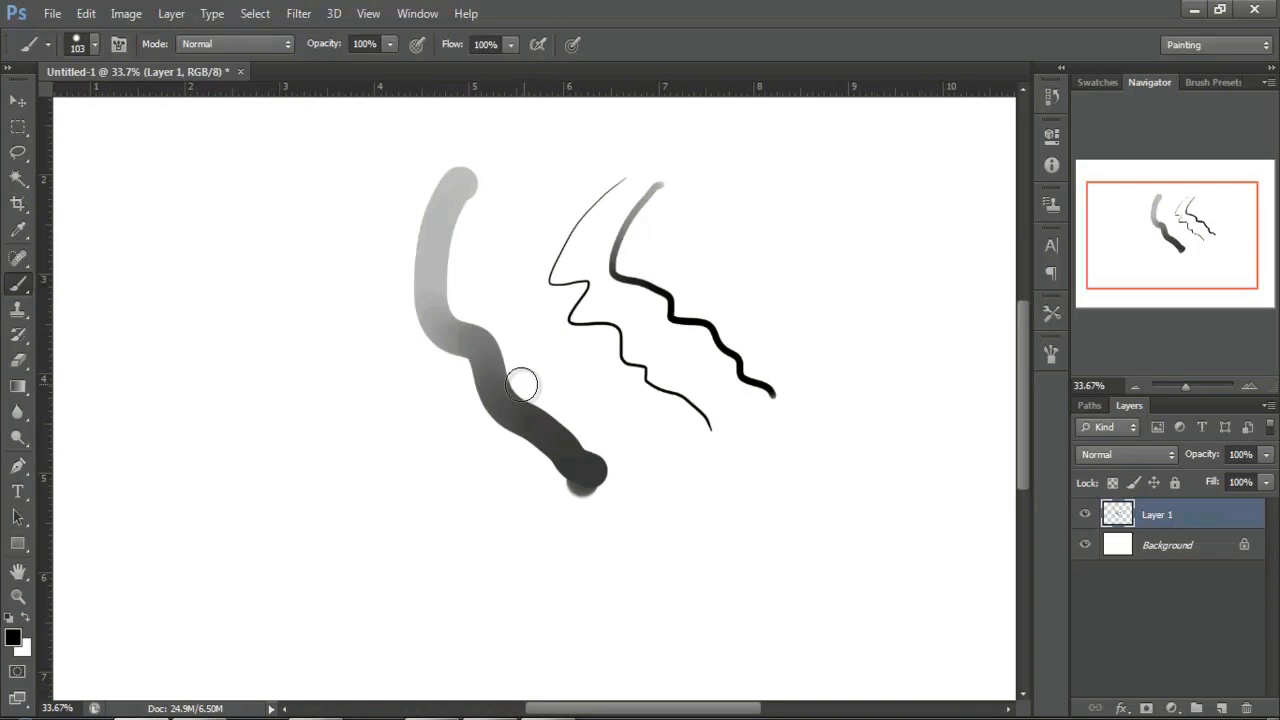
# Step: Draw a thick wavy test stroke on the canvas's right side with a flat bristle brush preset at 103 px
pyautogui.click(85, 46)
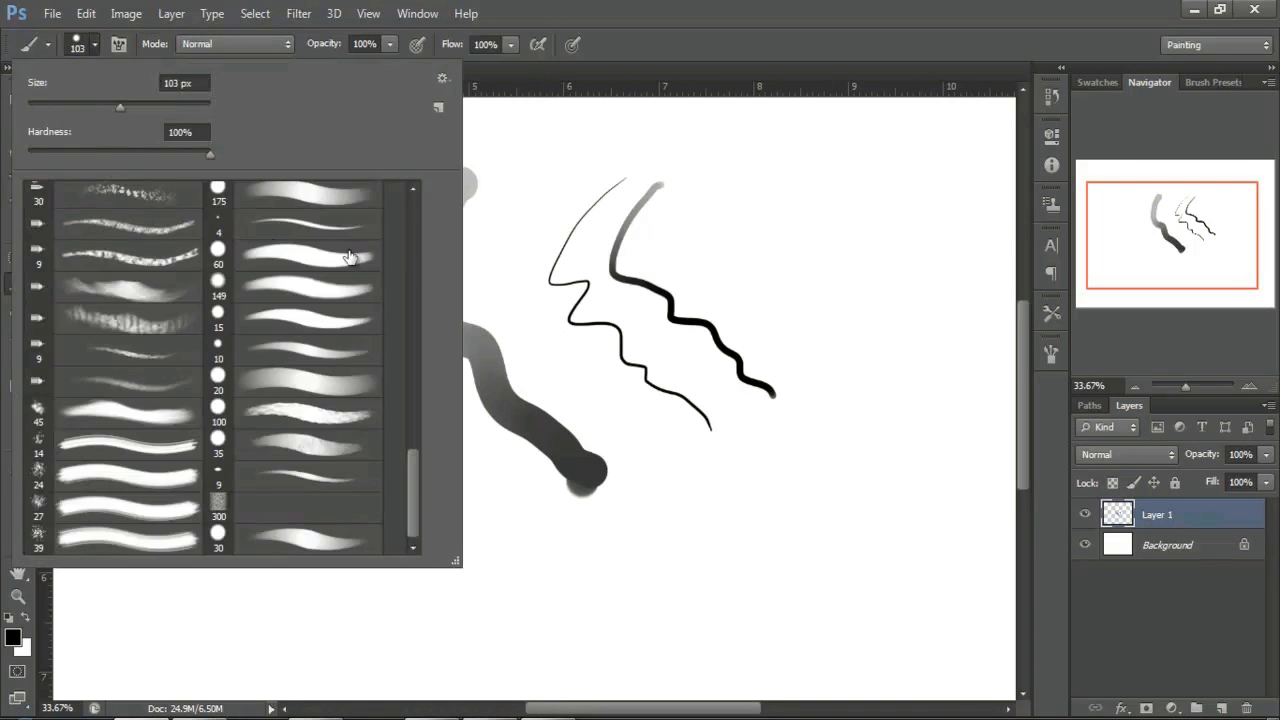
pyautogui.click(165, 287)
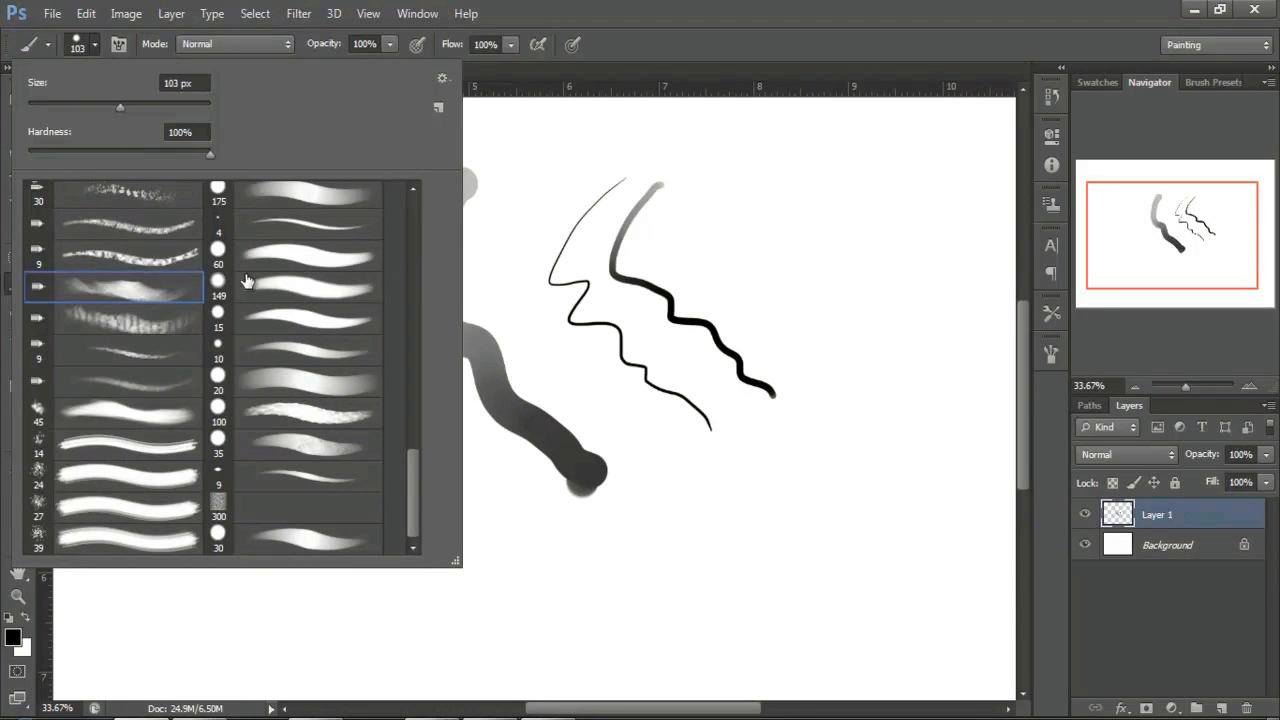
pyautogui.click(777, 196)
pyautogui.moveTo(762, 162)
pyautogui.mouseDown()
pyautogui.moveTo(848, 258)
pyautogui.moveTo(875, 415)
pyautogui.mouseUp()
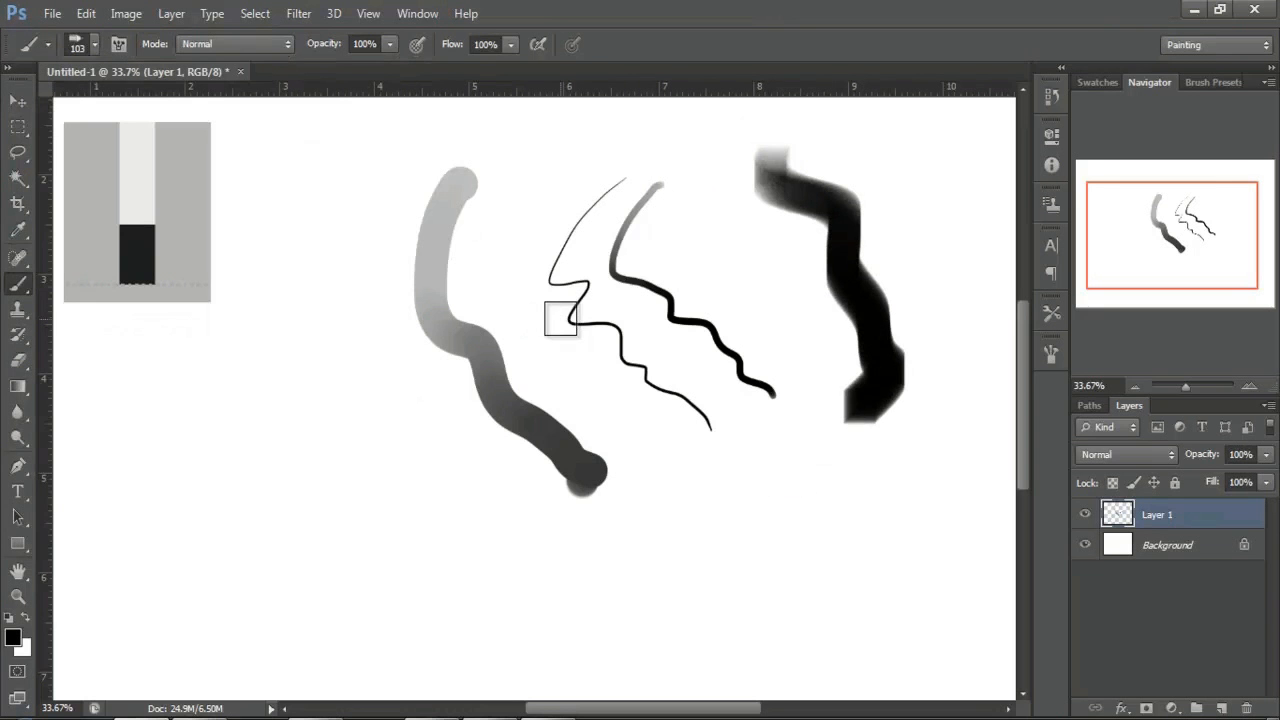
# Step: Switch back to the 20 px round brush preset and practise resizing its tip on the canvas, ending at 55 px
pyautogui.click(94, 45)
pyautogui.click(368, 390)
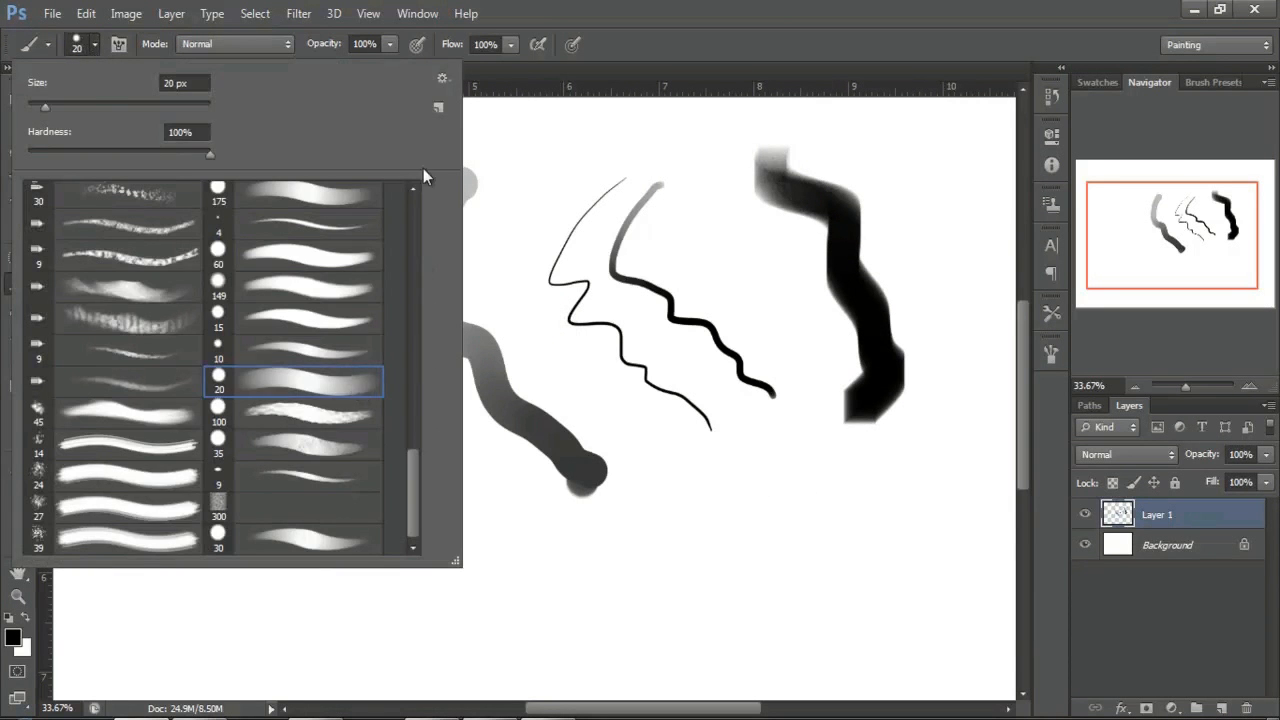
pyautogui.click(99, 45)
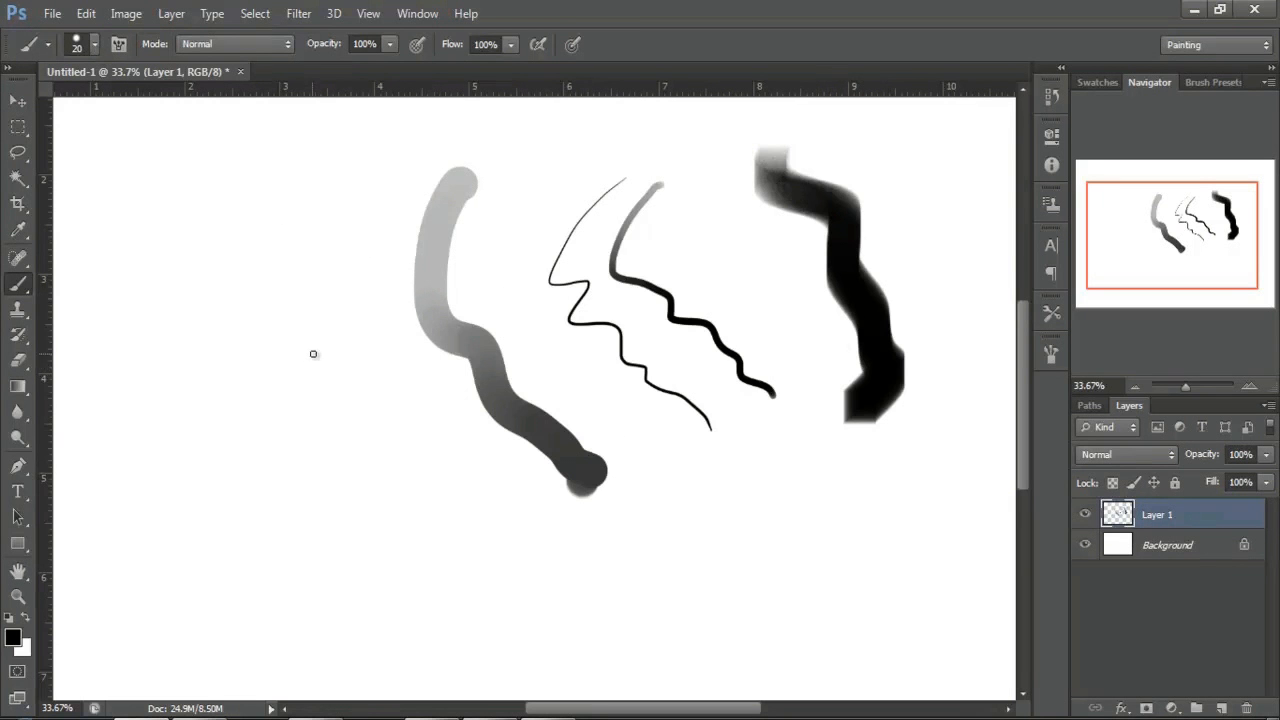
pyautogui.moveTo(311, 360)
pyautogui.mouseDown()
pyautogui.moveTo(338, 377)
pyautogui.moveTo(318, 374)
pyautogui.moveTo(333, 369)
pyautogui.mouseUp()
pyautogui.moveTo(270, 339)
pyautogui.mouseDown()
pyautogui.moveTo(266, 355)
pyautogui.moveTo(284, 352)
pyautogui.moveTo(241, 347)
pyautogui.moveTo(283, 347)
pyautogui.moveTo(273, 344)
pyautogui.mouseUp()
pyautogui.keyDown('alt'); pyautogui.keyDown('shift'); pyautogui.rightClick(300, 303); pyautogui.keyUp('shift'); pyautogui.keyUp('alt')
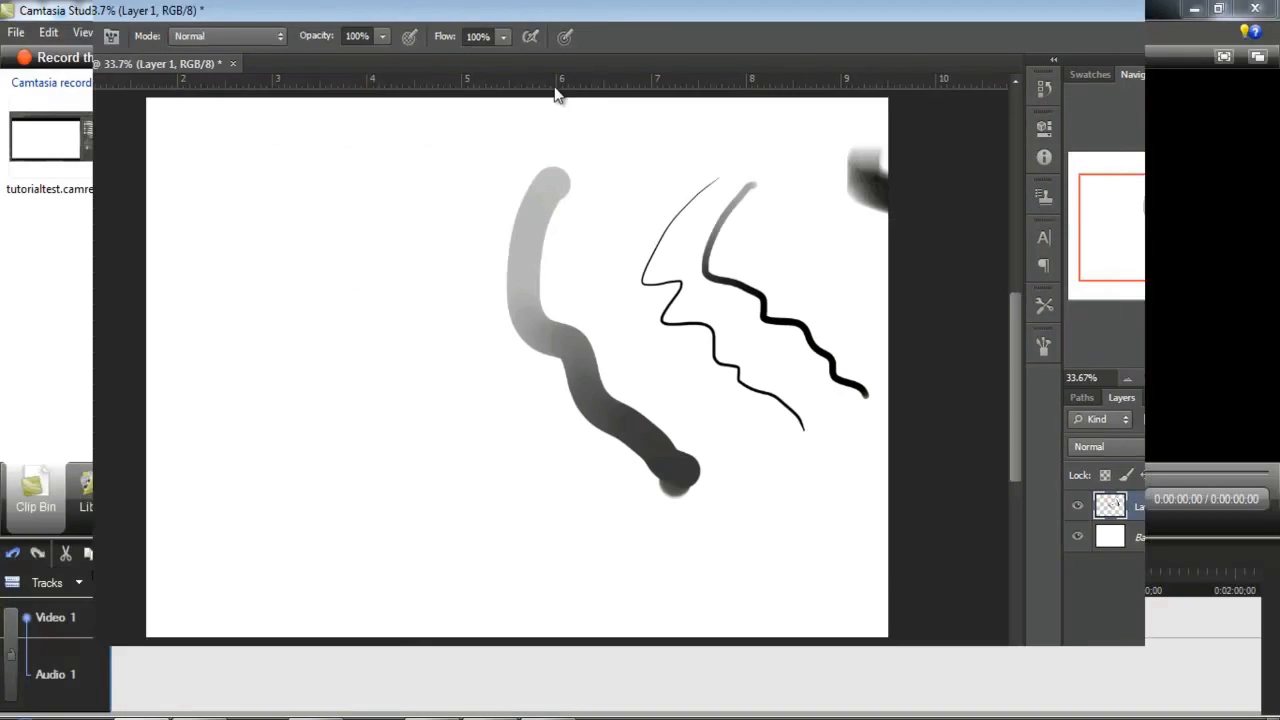
pyautogui.doubleClick(673, 13)
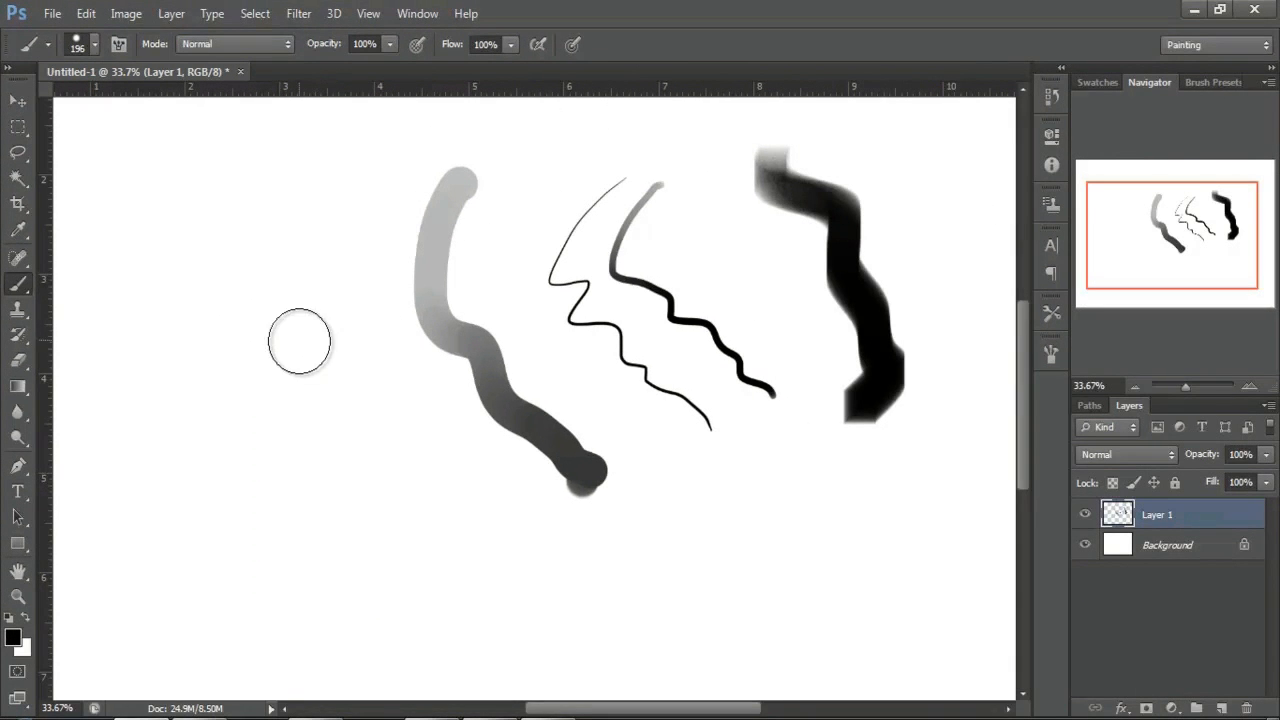
pyautogui.moveTo(320, 342)
pyautogui.mouseDown()
pyautogui.moveTo(318, 296)
pyautogui.moveTo(329, 380)
pyautogui.moveTo(336, 308)
pyautogui.moveTo(299, 300)
pyautogui.mouseUp()
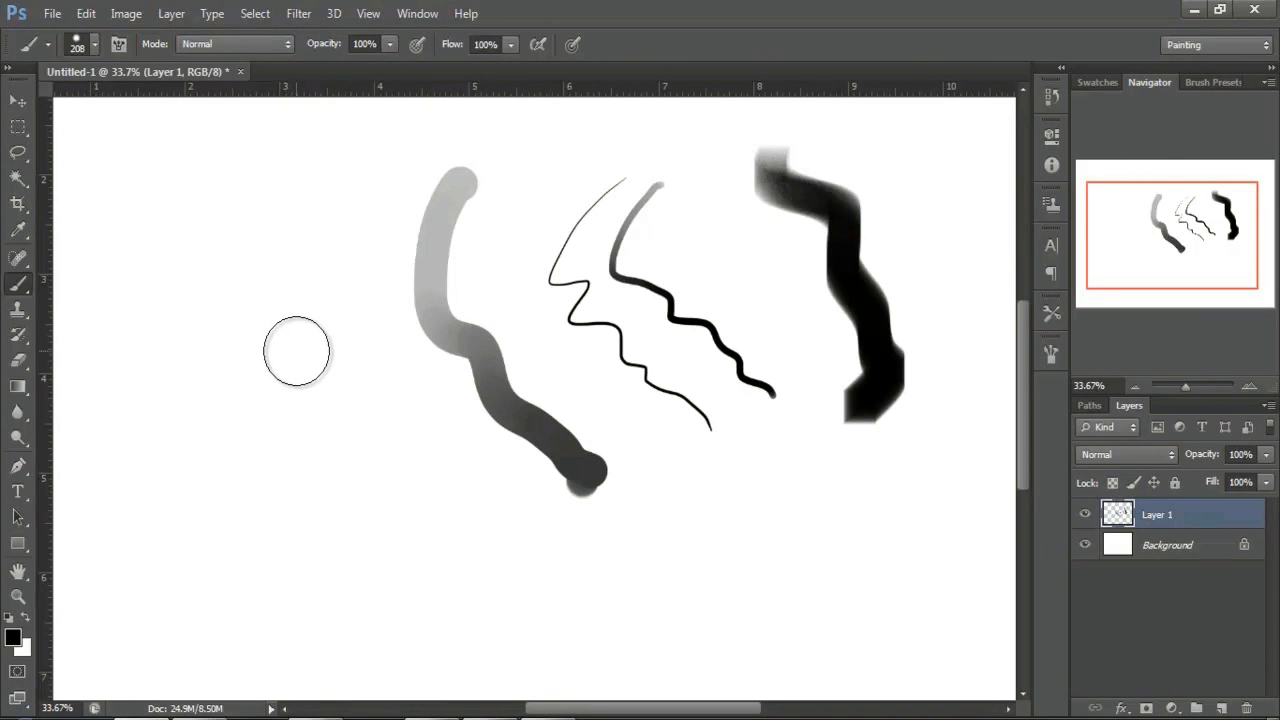
pyautogui.moveTo(337, 387); pyautogui.dragTo(315, 388)
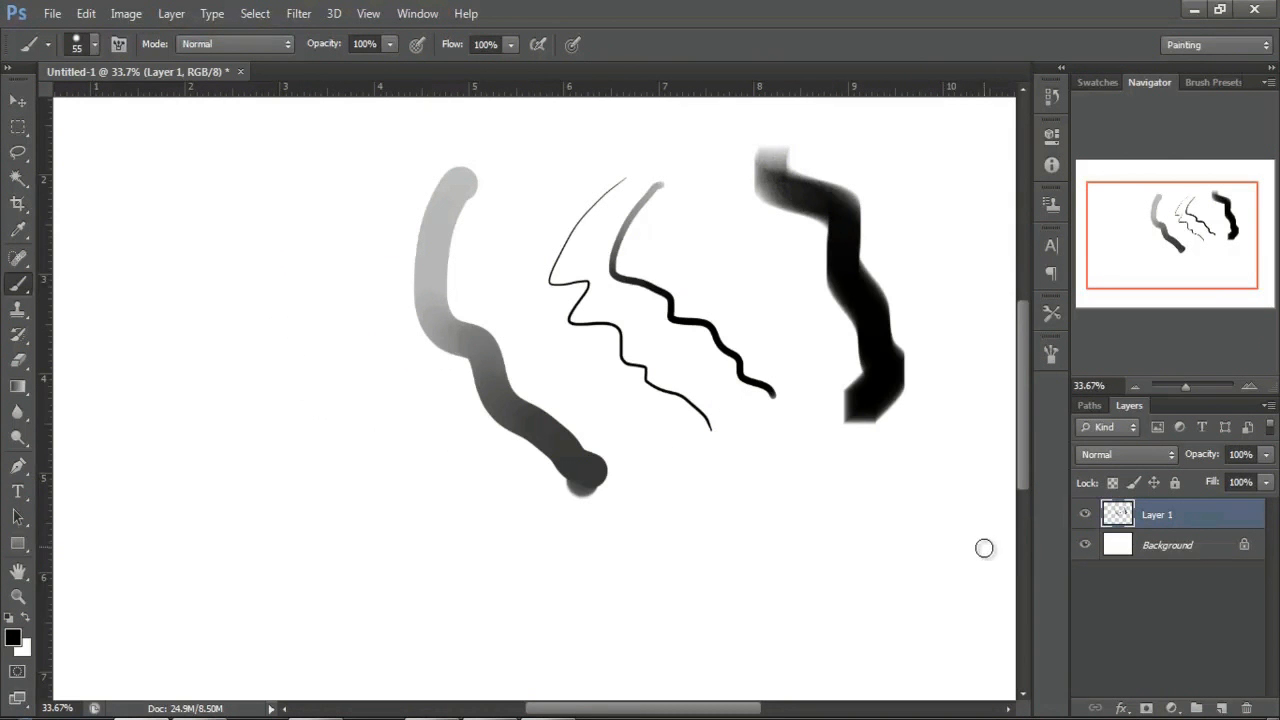
# Step: Delete Layer 1 with the test strokes and add a new empty layer above the Background layer
pyautogui.click(1085, 514)
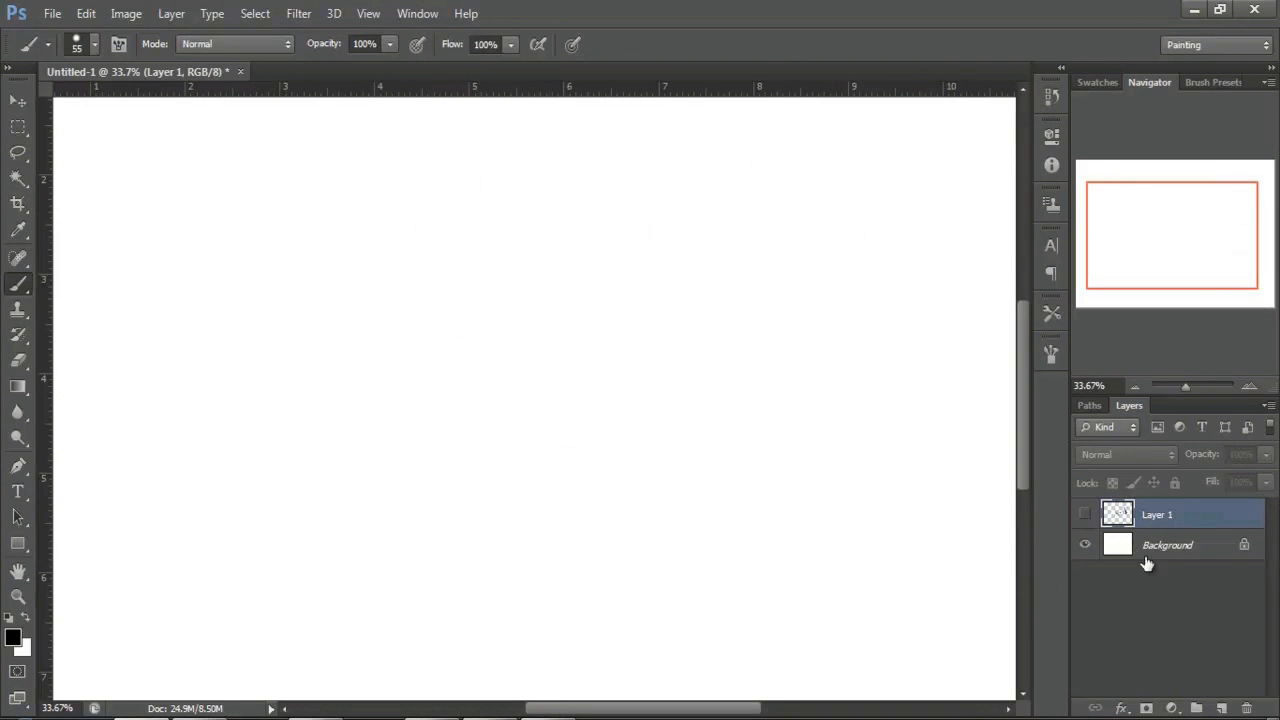
pyautogui.click(1246, 704)
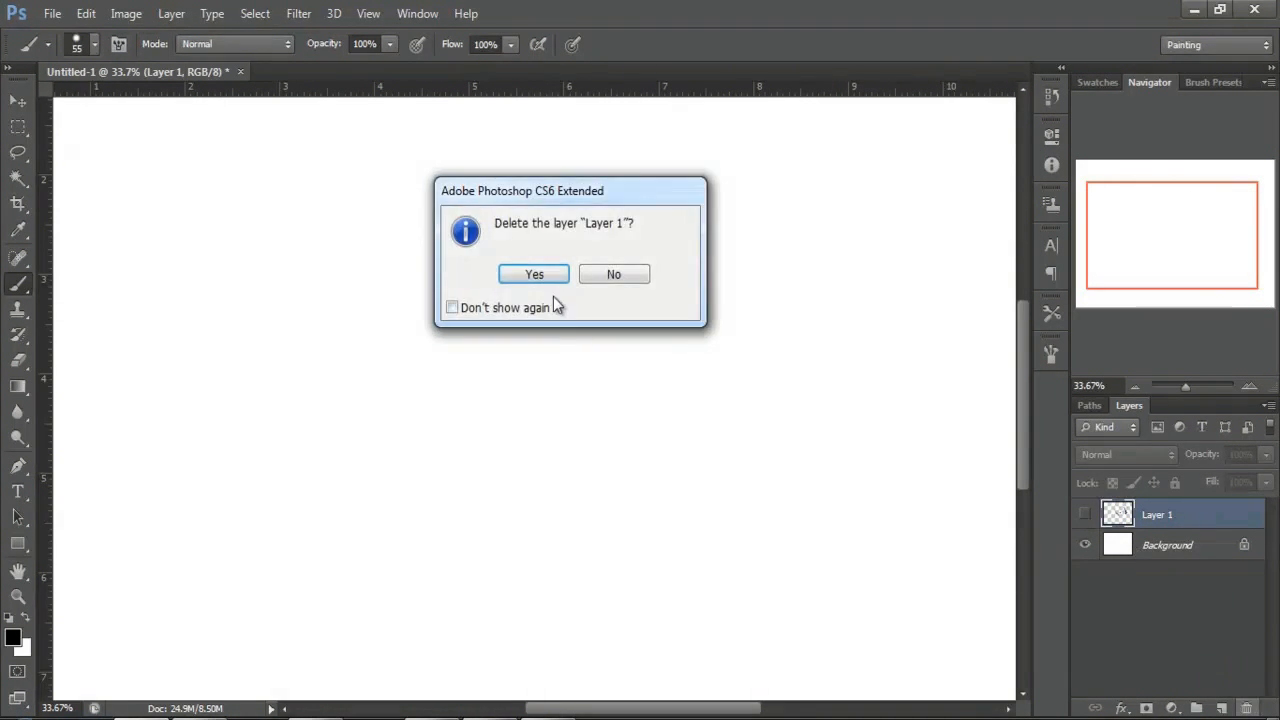
pyautogui.press('Return')
pyautogui.click(1221, 707)
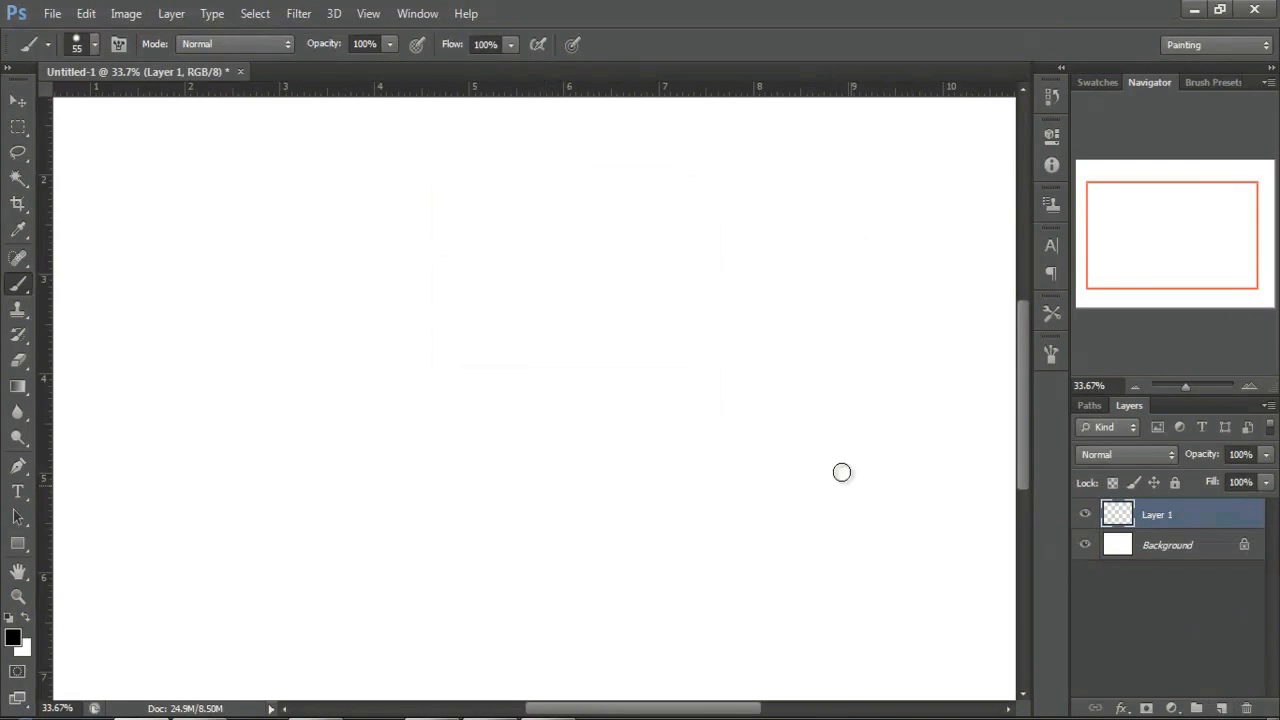
# Step: Resize the brush to 32 px, choose the tapered hard round preset at 100% hardness, and undo the grey test strokes
pyautogui.keyDown('alt'); pyautogui.rightClick(605, 314); pyautogui.keyUp('alt')
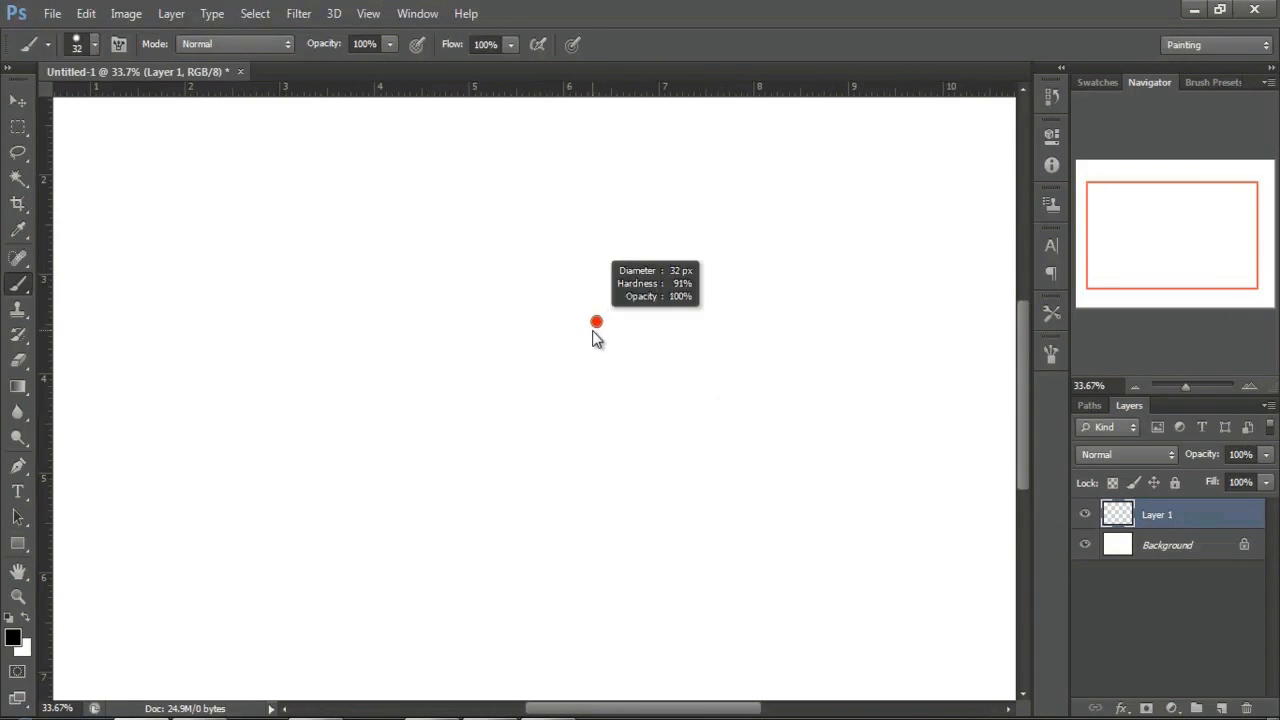
pyautogui.moveTo(452, 212); pyautogui.dragTo(458, 398)
pyautogui.click(86, 44)
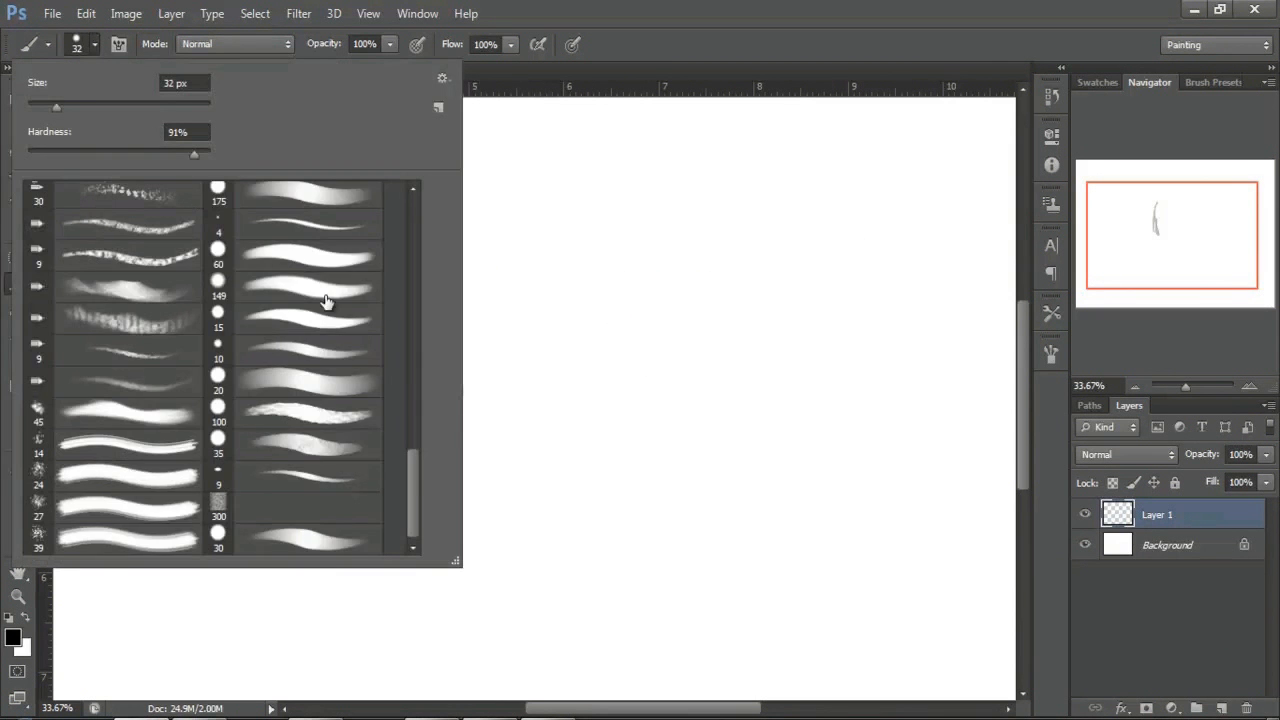
pyautogui.moveTo(419, 490); pyautogui.dragTo(400, 218)
pyautogui.click(200, 290)
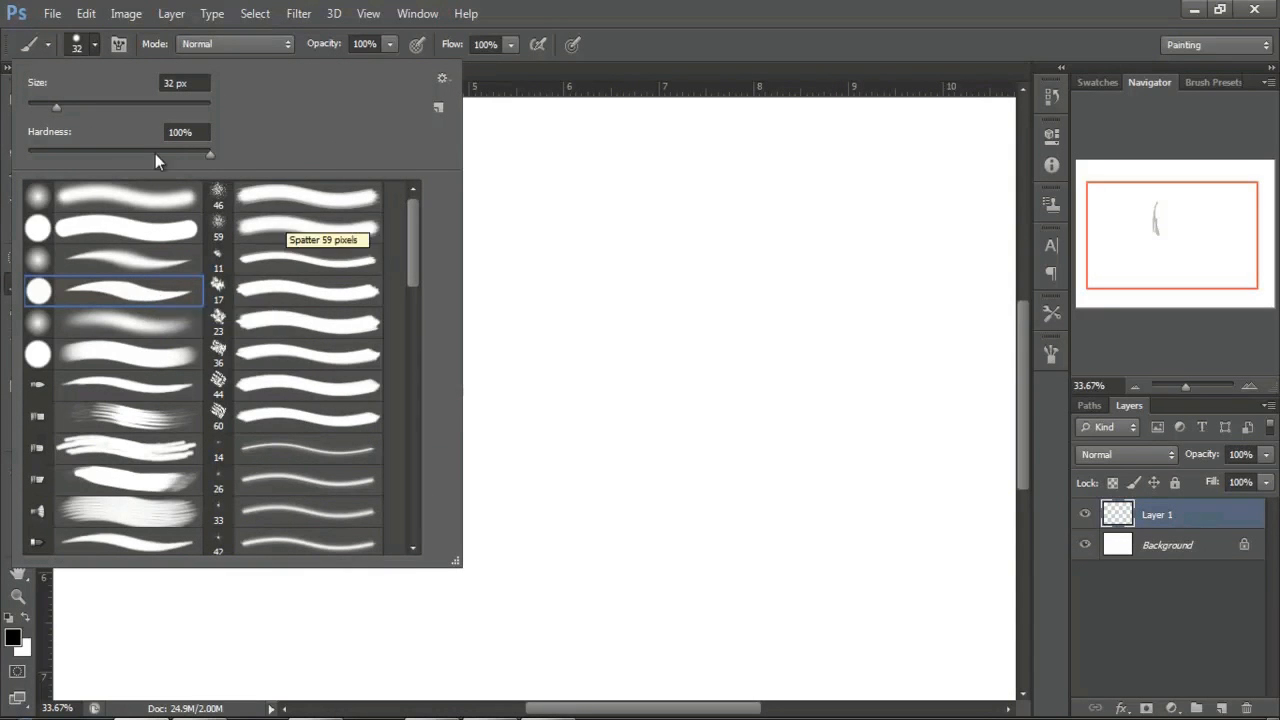
pyautogui.click(77, 43)
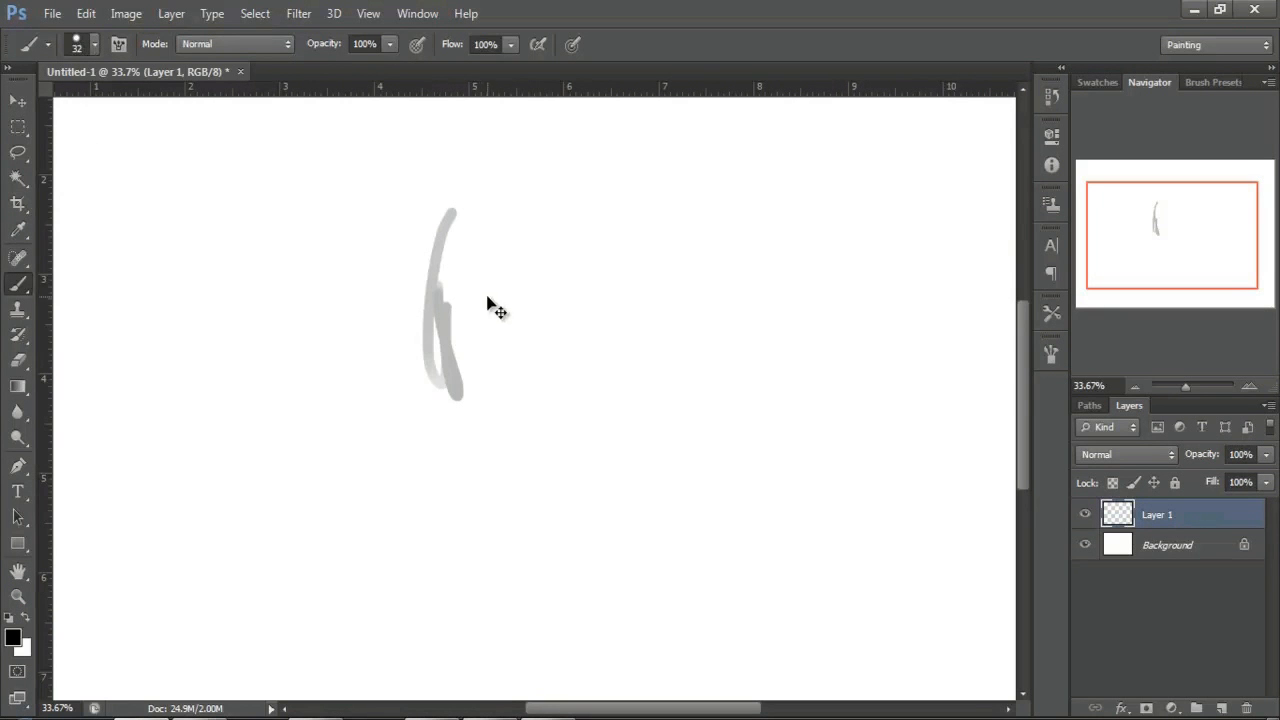
pyautogui.hotkey('ctrl', 'z')
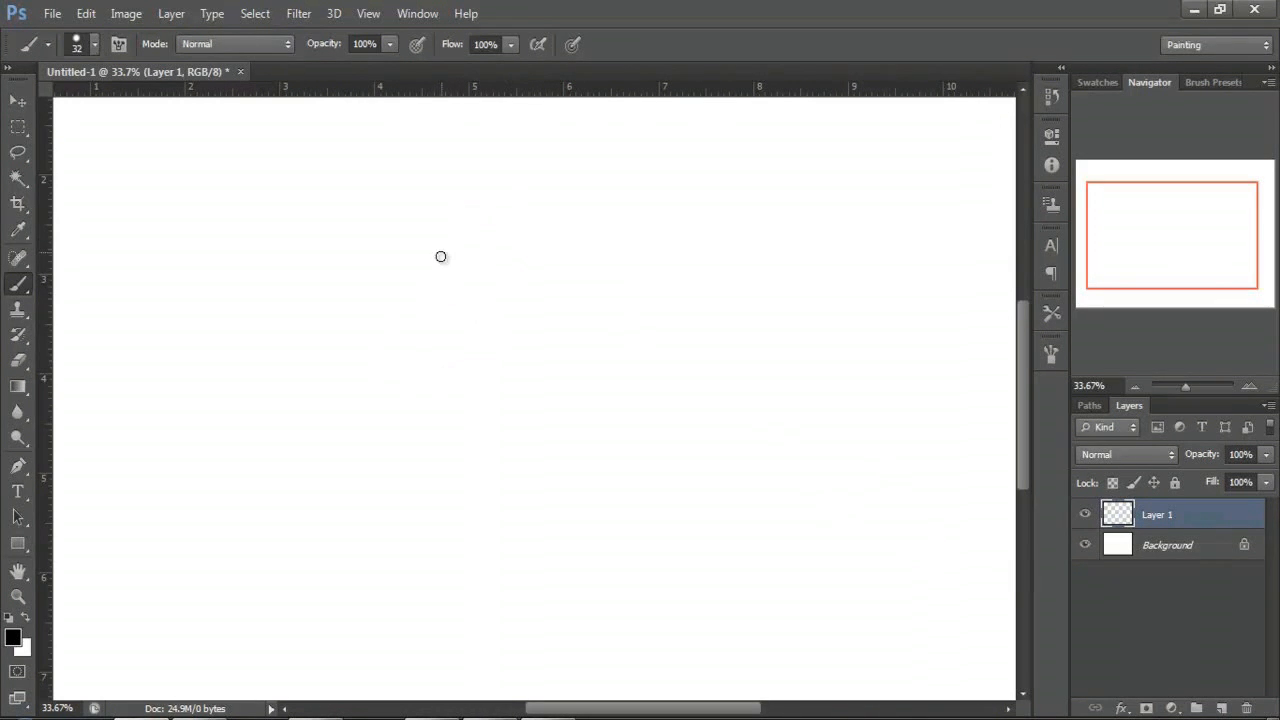
# Step: Sketch a rough black circle for the head with several overlapping curved strokes in the canvas's upper middle
pyautogui.moveTo(446, 378)
pyautogui.mouseDown()
pyautogui.moveTo(451, 249)
pyautogui.moveTo(580, 206)
pyautogui.moveTo(629, 294)
pyautogui.moveTo(480, 368)
pyautogui.mouseUp()
pyautogui.moveTo(442, 316); pyautogui.dragTo(500, 398)
pyautogui.moveTo(622, 306); pyautogui.dragTo(483, 398)
pyautogui.moveTo(435, 343); pyautogui.dragTo(632, 251)
pyautogui.moveTo(472, 238); pyautogui.dragTo(431, 288)
pyautogui.moveTo(537, 215); pyautogui.dragTo(465, 380)
pyautogui.moveTo(449, 306)
pyautogui.mouseDown()
pyautogui.moveTo(520, 400)
pyautogui.moveTo(586, 380)
pyautogui.mouseUp()
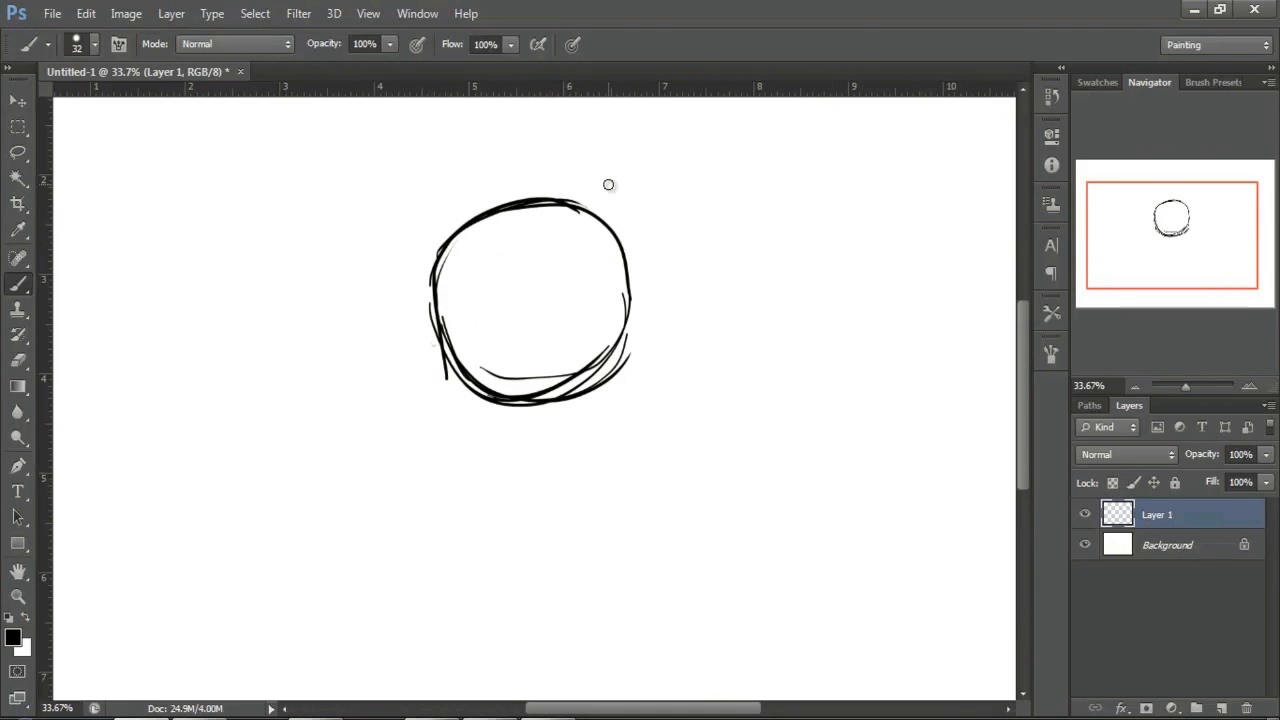
# Step: Erase the stray inner lines of the circle with the Eraser and redraw its right edge with the Brush
pyautogui.press('e')
pyautogui.moveTo(510, 291)
pyautogui.mouseDown()
pyautogui.moveTo(466, 361)
pyautogui.moveTo(440, 304)
pyautogui.moveTo(522, 380)
pyautogui.moveTo(595, 289)
pyautogui.moveTo(595, 379)
pyautogui.moveTo(495, 383)
pyautogui.moveTo(607, 298)
pyautogui.moveTo(531, 385)
pyautogui.moveTo(621, 311)
pyautogui.mouseUp()
pyautogui.press('b')
pyautogui.moveTo(612, 250)
pyautogui.mouseDown()
pyautogui.moveTo(634, 350)
pyautogui.moveTo(583, 400)
pyautogui.moveTo(628, 290)
pyautogui.mouseUp()
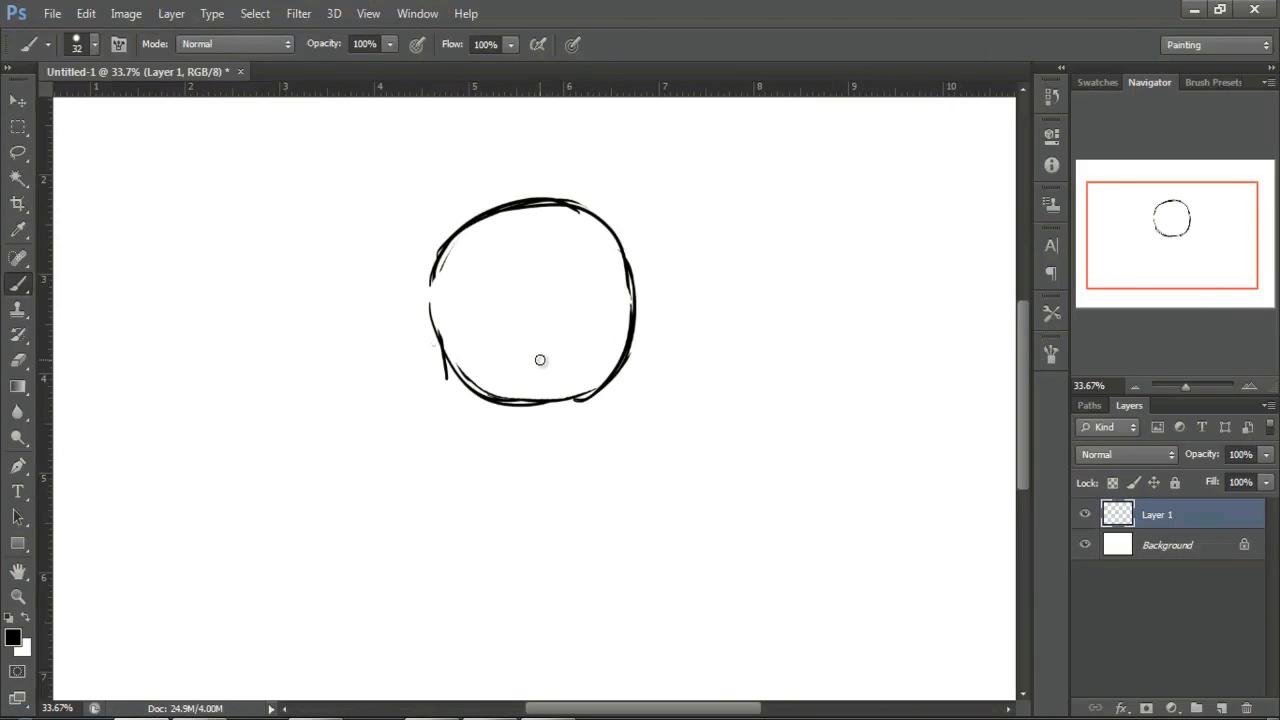
# Step: Draw the jawline below the circle, from its left side down to a flat chin and up to its right side
pyautogui.moveTo(430, 300)
pyautogui.mouseDown()
pyautogui.moveTo(475, 460)
pyautogui.moveTo(560, 478)
pyautogui.mouseUp()
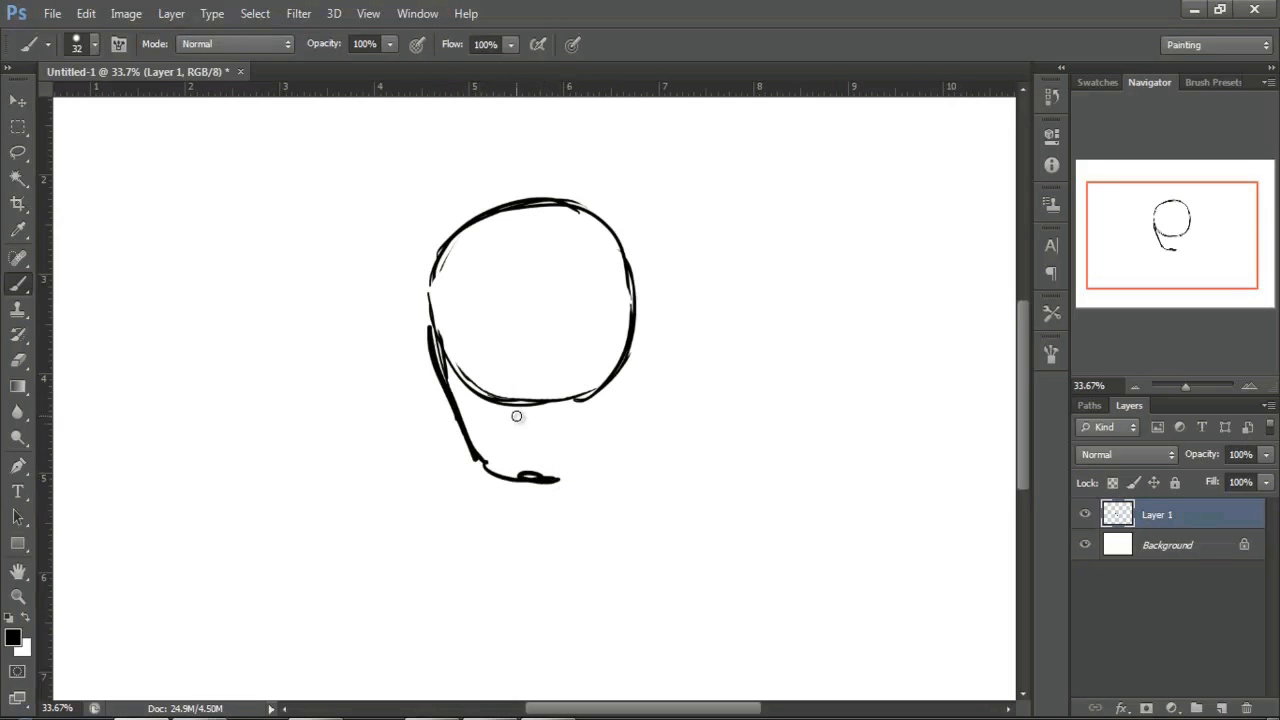
pyautogui.moveTo(516, 470)
pyautogui.mouseDown()
pyautogui.moveTo(560, 476)
pyautogui.moveTo(607, 424)
pyautogui.moveTo(622, 365)
pyautogui.moveTo(615, 410)
pyautogui.mouseUp()
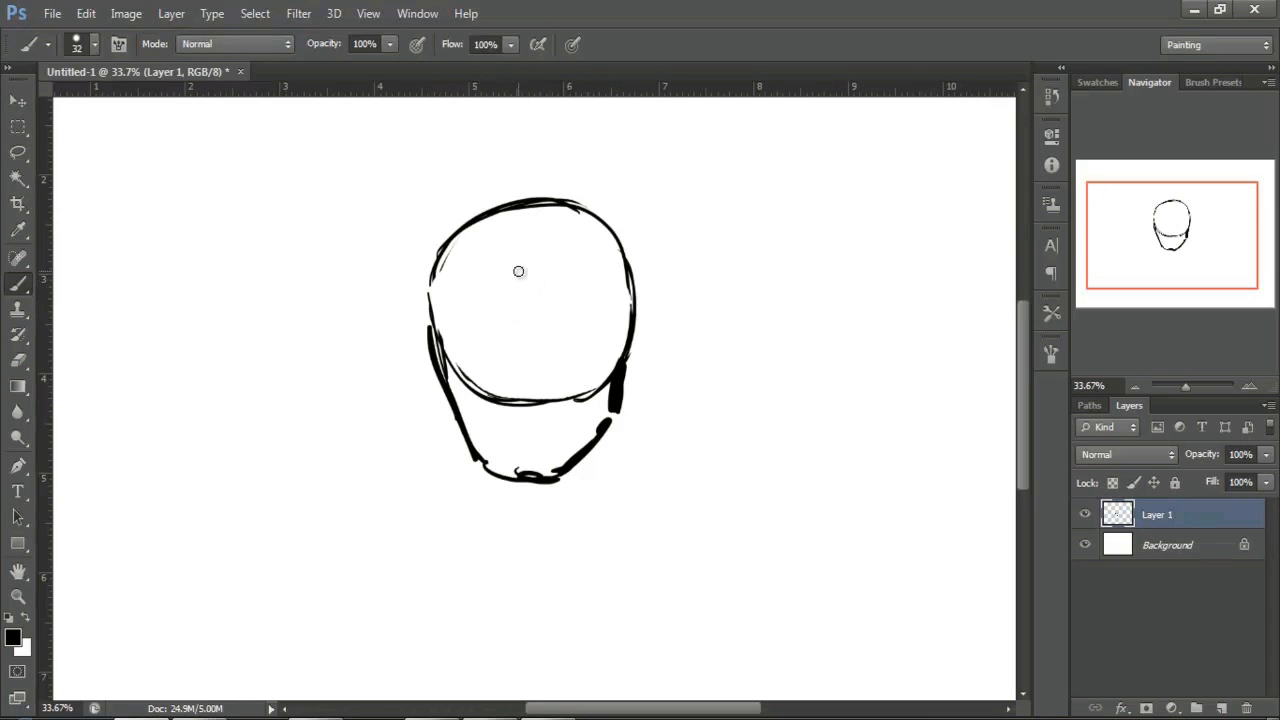
# Step: Draw the face's curved vertical centre line from forehead to chin and a horizontal eye line across the lower circle
pyautogui.moveTo(512, 242); pyautogui.dragTo(504, 470)
pyautogui.moveTo(498, 300)
pyautogui.mouseDown()
pyautogui.moveTo(508, 478)
pyautogui.moveTo(518, 222)
pyautogui.moveTo(494, 316)
pyautogui.mouseUp()
pyautogui.moveTo(494, 374); pyautogui.dragTo(498, 258)
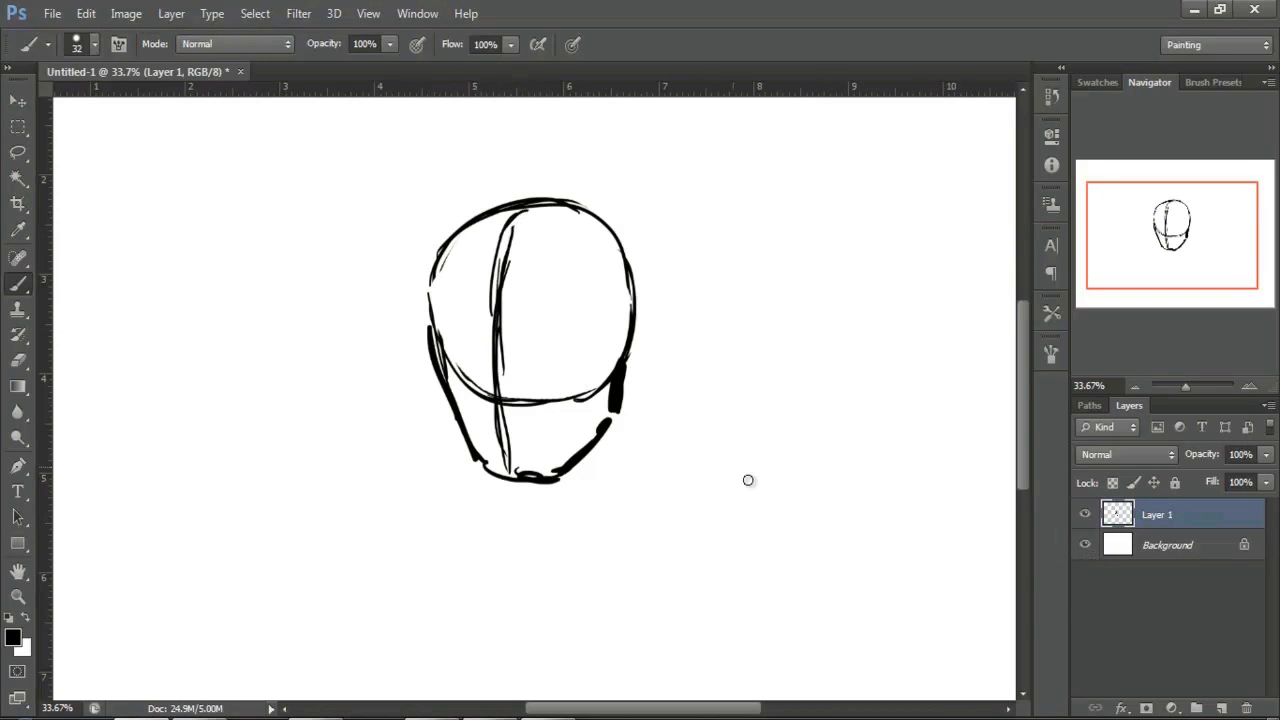
pyautogui.moveTo(448, 366)
pyautogui.mouseDown()
pyautogui.moveTo(587, 370)
pyautogui.moveTo(509, 365)
pyautogui.mouseUp()
# Step: Sketch an ear on each side of the head at eye-line height, erasing the overlapping circle line beside the right ear
pyautogui.moveTo(622, 352)
pyautogui.mouseDown()
pyautogui.moveTo(645, 376)
pyautogui.moveTo(620, 387)
pyautogui.moveTo(646, 362)
pyautogui.moveTo(614, 396)
pyautogui.moveTo(628, 379)
pyautogui.moveTo(610, 371)
pyautogui.moveTo(609, 397)
pyautogui.moveTo(614, 366)
pyautogui.mouseUp()
pyautogui.press('e')
pyautogui.press('b')
pyautogui.moveTo(613, 352)
pyautogui.mouseDown()
pyautogui.moveTo(645, 366)
pyautogui.moveTo(638, 398)
pyautogui.moveTo(595, 404)
pyautogui.moveTo(626, 392)
pyautogui.mouseUp()
pyautogui.moveTo(598, 455); pyautogui.dragTo(603, 416)
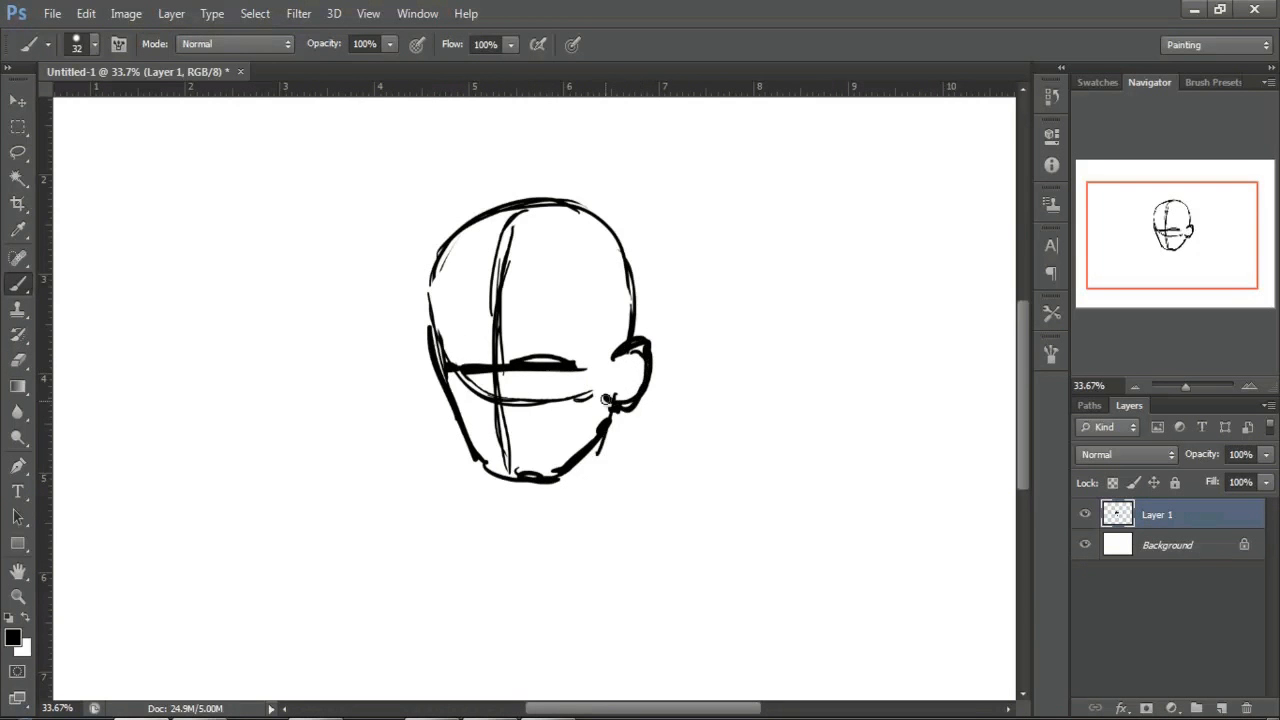
pyautogui.moveTo(425, 357)
pyautogui.mouseDown()
pyautogui.moveTo(430, 395)
pyautogui.moveTo(456, 414)
pyautogui.mouseUp()
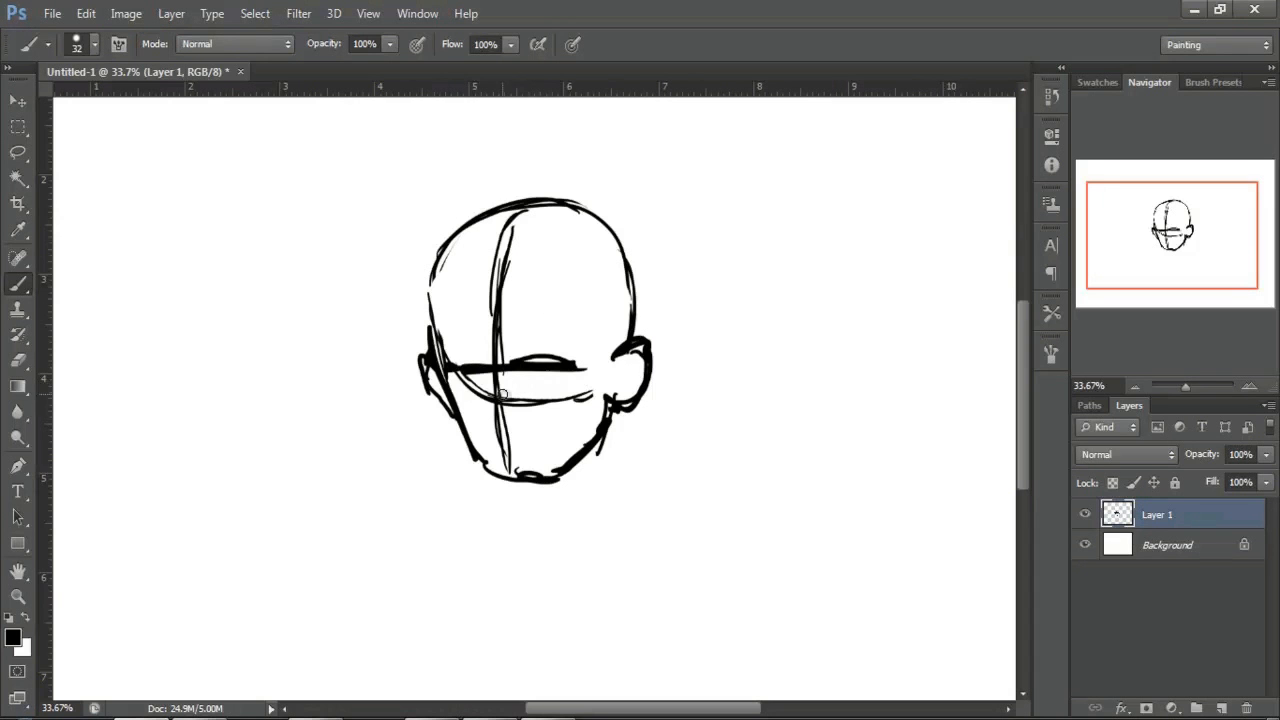
# Step: Rough in the eyebrows, eyes, nose and mouth along the guide lines, and extend the chin slightly below the jawline
pyautogui.moveTo(448, 330)
pyautogui.mouseDown()
pyautogui.moveTo(479, 370)
pyautogui.moveTo(551, 353)
pyautogui.moveTo(539, 376)
pyautogui.moveTo(570, 352)
pyautogui.mouseUp()
pyautogui.moveTo(518, 334); pyautogui.dragTo(563, 328)
pyautogui.moveTo(489, 405)
pyautogui.mouseDown()
pyautogui.moveTo(526, 423)
pyautogui.moveTo(509, 453)
pyautogui.moveTo(549, 468)
pyautogui.mouseUp()
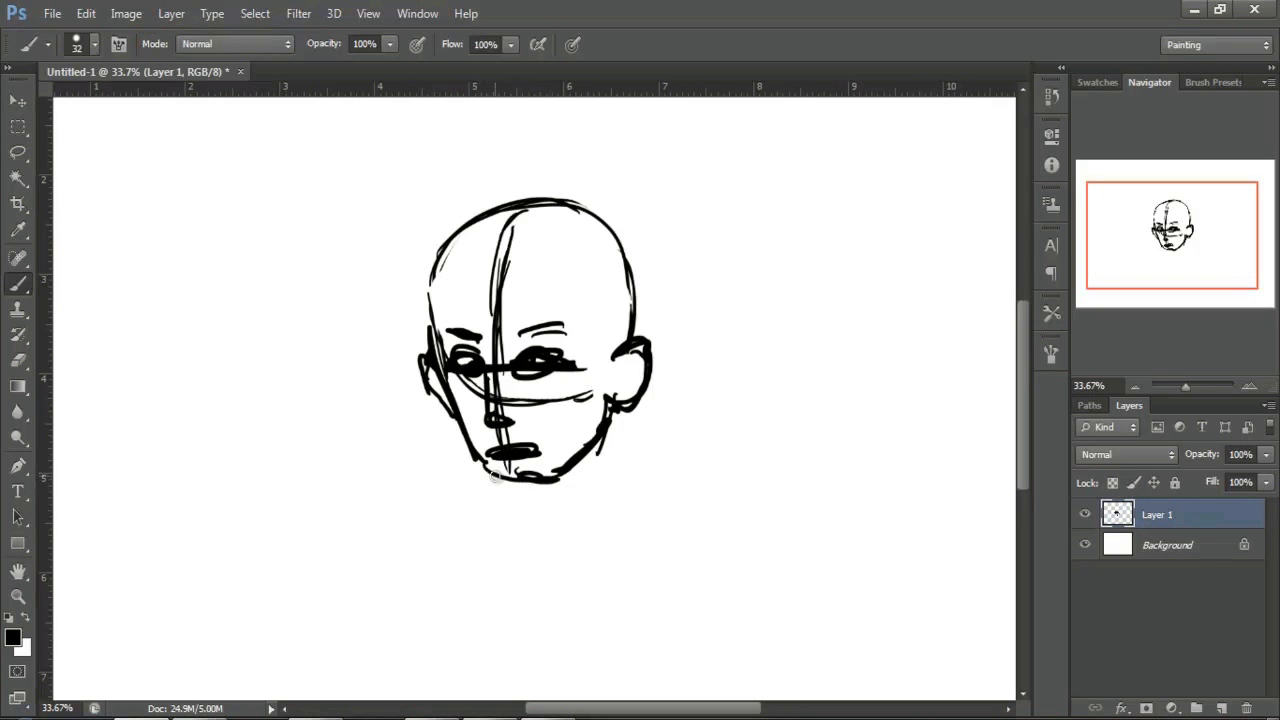
pyautogui.moveTo(478, 455)
pyautogui.mouseDown()
pyautogui.moveTo(483, 485)
pyautogui.moveTo(500, 490)
pyautogui.moveTo(565, 470)
pyautogui.mouseUp()
pyautogui.moveTo(486, 492); pyautogui.dragTo(559, 464)
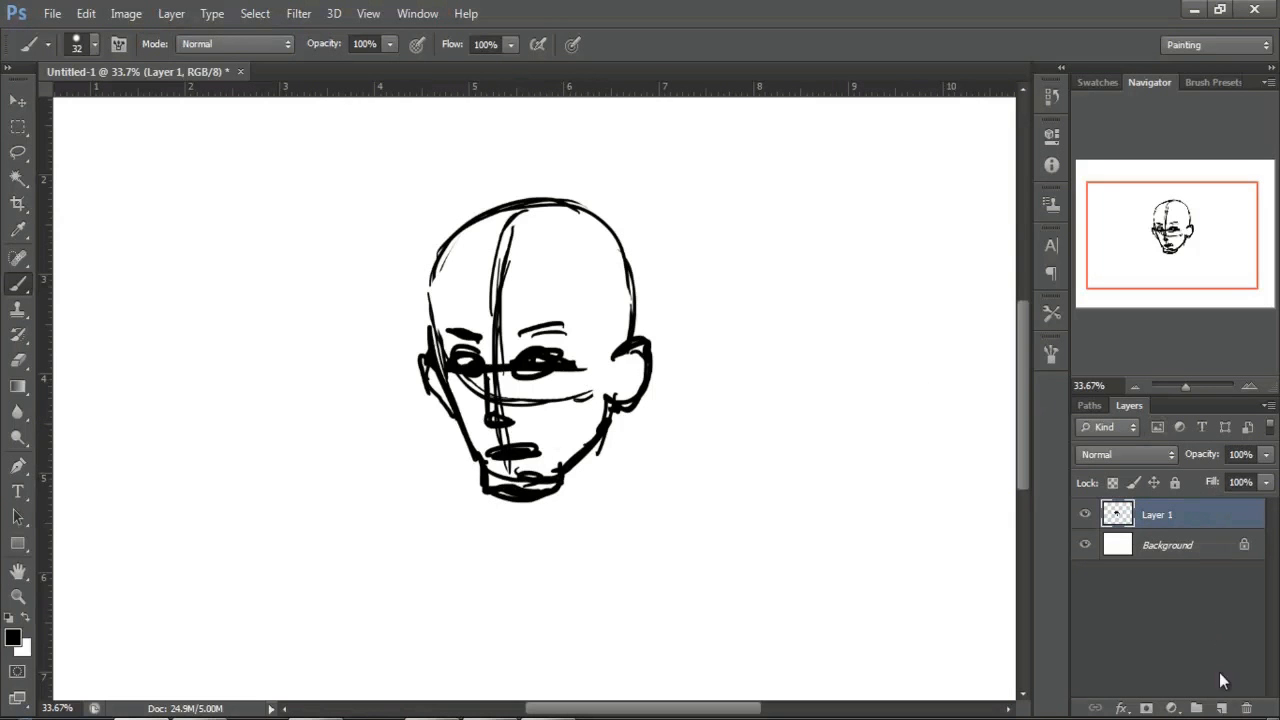
# Step: Sketch the neck, shoulders and open collar below the head, and rough in the hair around the skull
pyautogui.moveTo(601, 457)
pyautogui.mouseDown()
pyautogui.moveTo(577, 495)
pyautogui.moveTo(491, 494)
pyautogui.moveTo(495, 522)
pyautogui.moveTo(583, 515)
pyautogui.mouseUp()
pyautogui.moveTo(488, 511)
pyautogui.mouseDown()
pyautogui.moveTo(662, 500)
pyautogui.moveTo(656, 514)
pyautogui.mouseUp()
pyautogui.moveTo(428, 540)
pyautogui.mouseDown()
pyautogui.moveTo(700, 537)
pyautogui.moveTo(449, 569)
pyautogui.moveTo(524, 617)
pyautogui.mouseUp()
pyautogui.moveTo(496, 528)
pyautogui.mouseDown()
pyautogui.moveTo(516, 552)
pyautogui.moveTo(597, 500)
pyautogui.moveTo(530, 539)
pyautogui.moveTo(465, 538)
pyautogui.moveTo(480, 560)
pyautogui.moveTo(530, 576)
pyautogui.moveTo(623, 545)
pyautogui.moveTo(611, 531)
pyautogui.moveTo(648, 512)
pyautogui.mouseUp()
pyautogui.moveTo(443, 326)
pyautogui.mouseDown()
pyautogui.moveTo(460, 274)
pyautogui.moveTo(430, 335)
pyautogui.moveTo(477, 220)
pyautogui.moveTo(416, 320)
pyautogui.moveTo(543, 249)
pyautogui.moveTo(612, 318)
pyautogui.moveTo(615, 300)
pyautogui.moveTo(627, 346)
pyautogui.mouseUp()
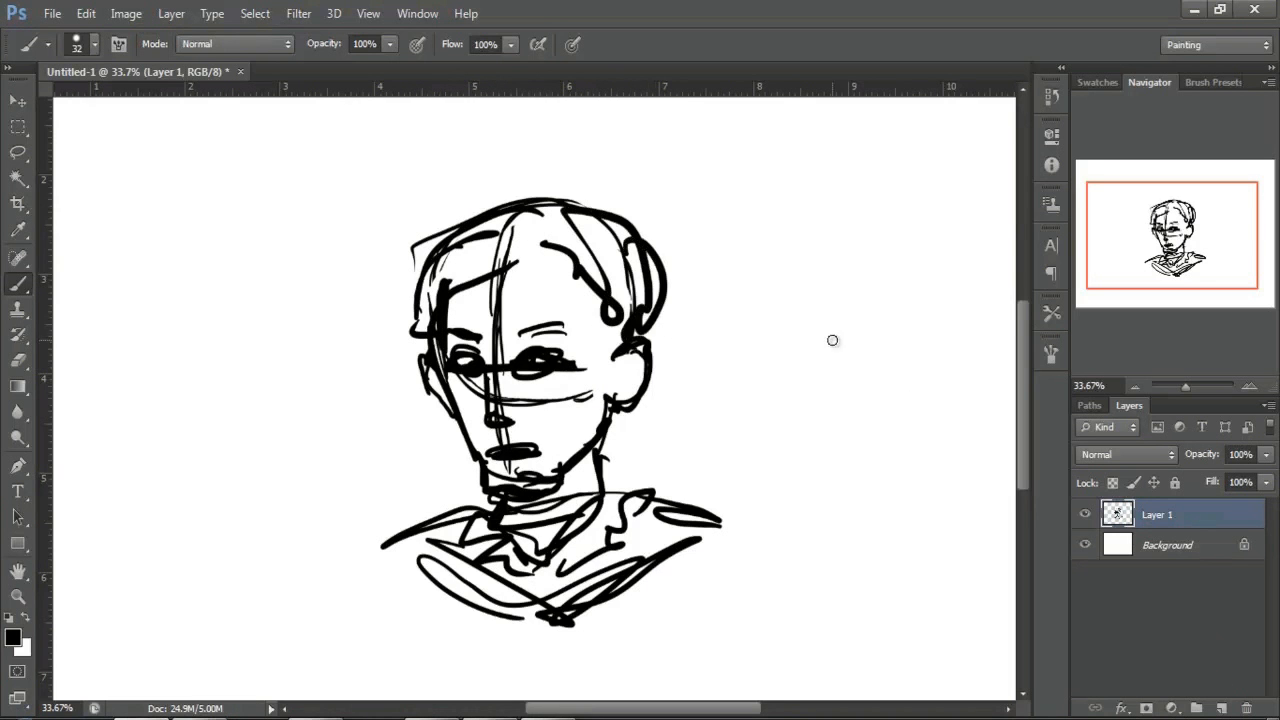
# Step: Fade the sketch with a new white-filled layer at 81% opacity, and add an empty layer above it
pyautogui.moveTo(699, 448); pyautogui.dragTo(698, 402)
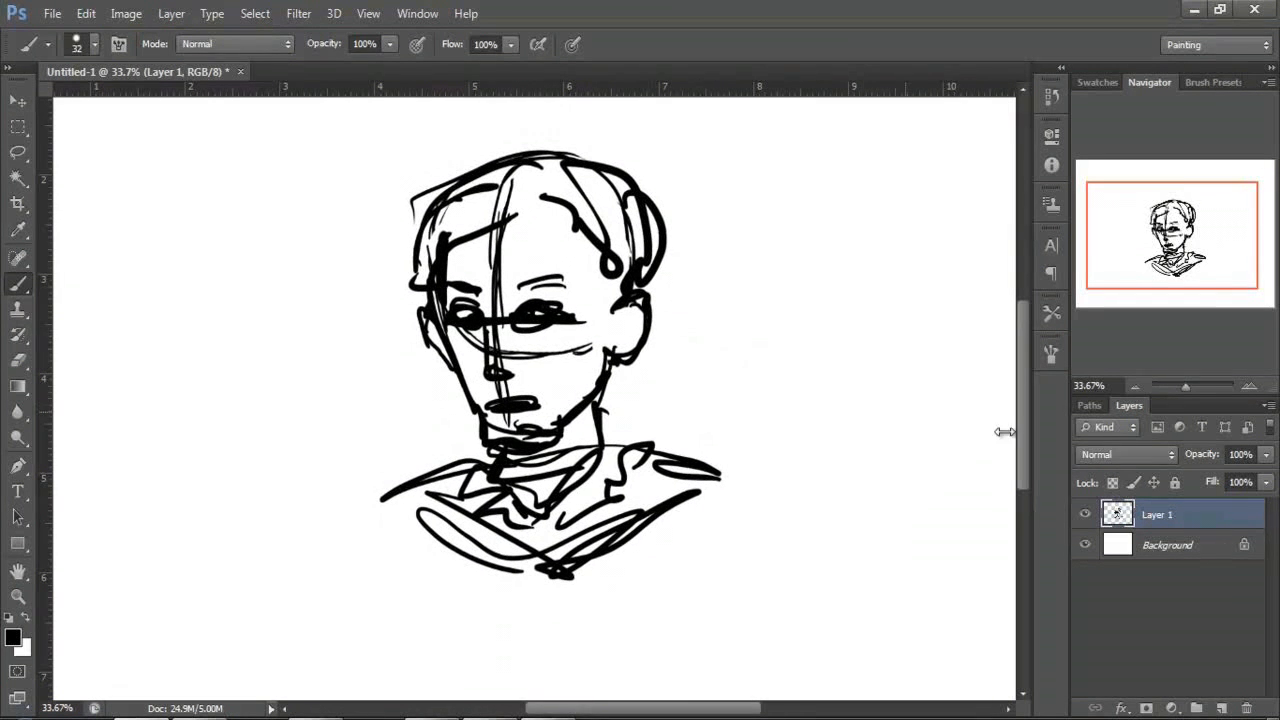
pyautogui.click(1222, 706)
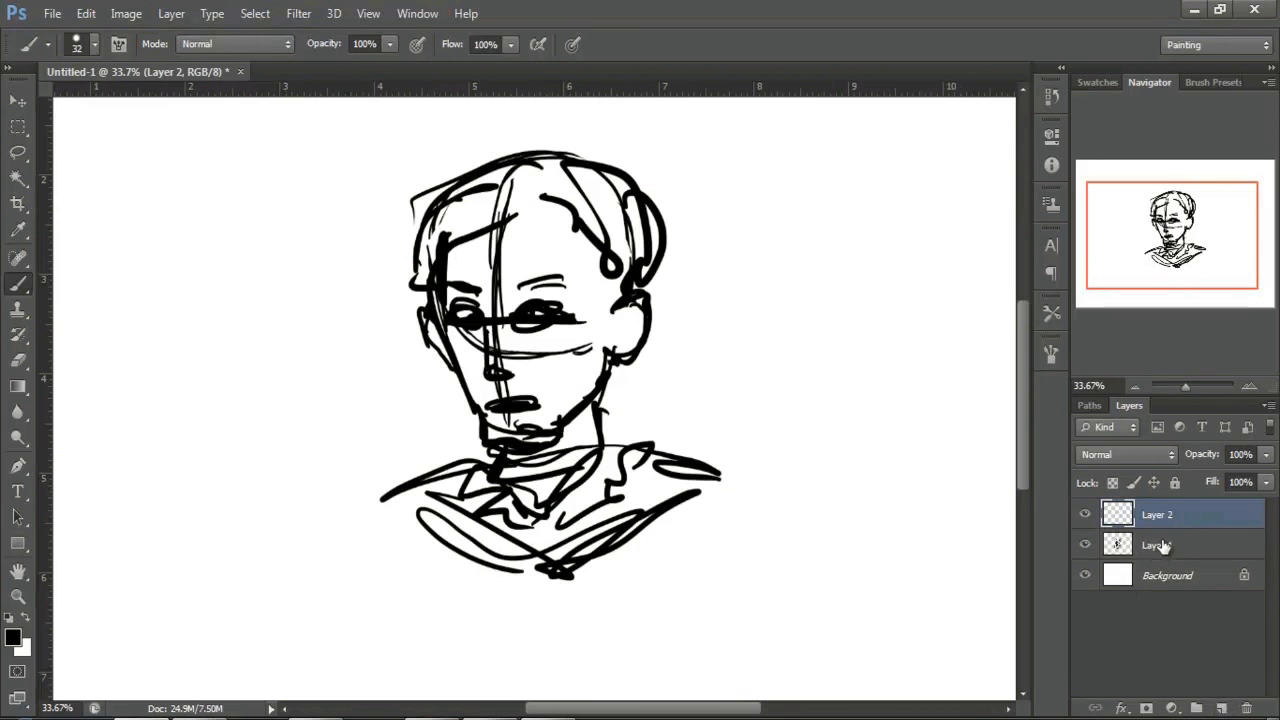
pyautogui.hotkey('ctrl', 'BackSpace')
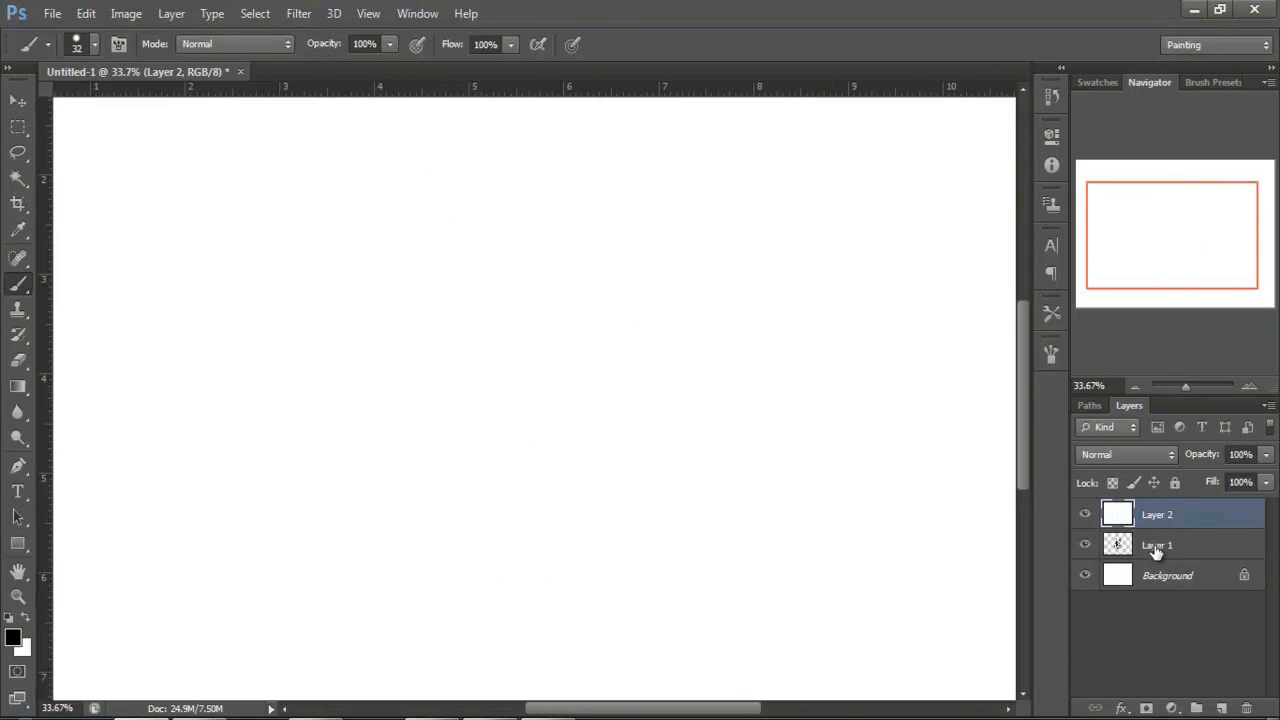
pyautogui.moveTo(1205, 457); pyautogui.dragTo(1180, 460)
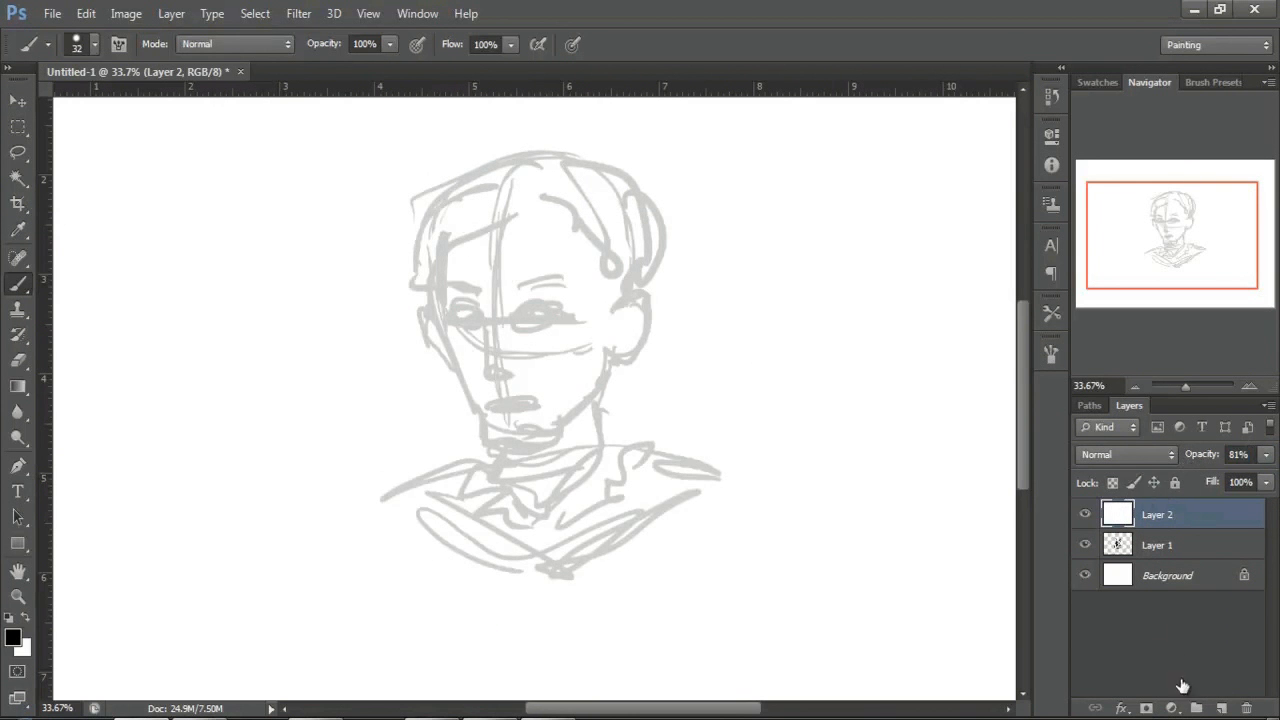
pyautogui.click(1221, 708)
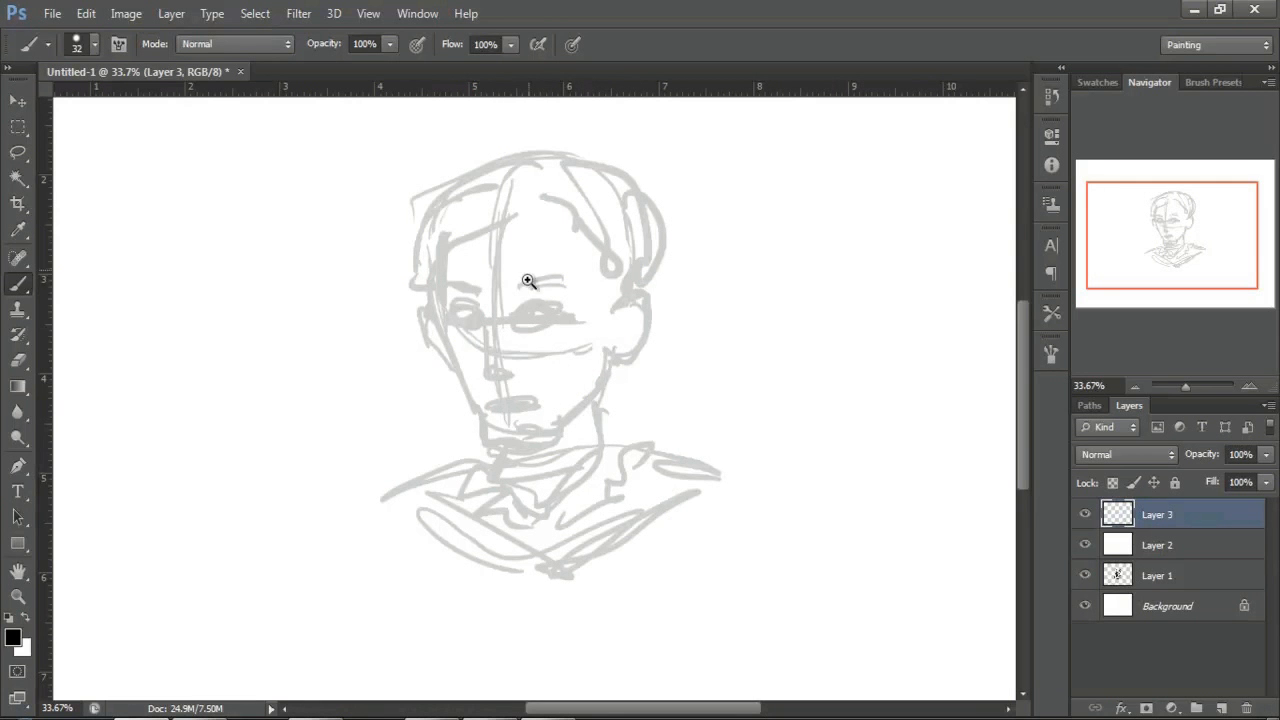
# Step: Reduce the brush to 21 px and draw cleaner outlines of both eyes and the nose over the faded sketch
pyautogui.moveTo(555, 314); pyautogui.dragTo(600, 318)
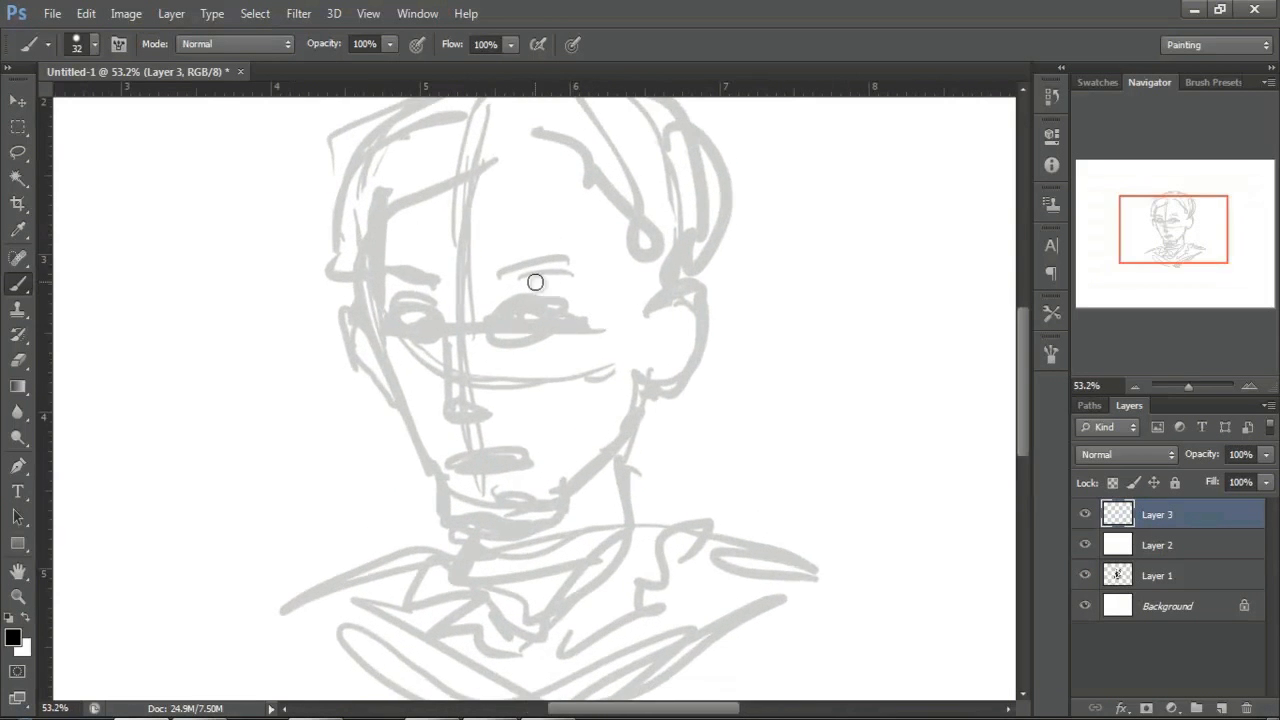
pyautogui.moveTo(471, 263); pyautogui.dragTo(465, 262)
pyautogui.moveTo(491, 333)
pyautogui.mouseDown()
pyautogui.moveTo(528, 301)
pyautogui.moveTo(572, 322)
pyautogui.mouseUp()
pyautogui.moveTo(384, 318)
pyautogui.mouseDown()
pyautogui.moveTo(413, 306)
pyautogui.moveTo(389, 308)
pyautogui.moveTo(433, 329)
pyautogui.moveTo(401, 311)
pyautogui.moveTo(383, 335)
pyautogui.moveTo(434, 330)
pyautogui.moveTo(398, 340)
pyautogui.moveTo(442, 375)
pyautogui.moveTo(457, 415)
pyautogui.moveTo(497, 387)
pyautogui.mouseUp()
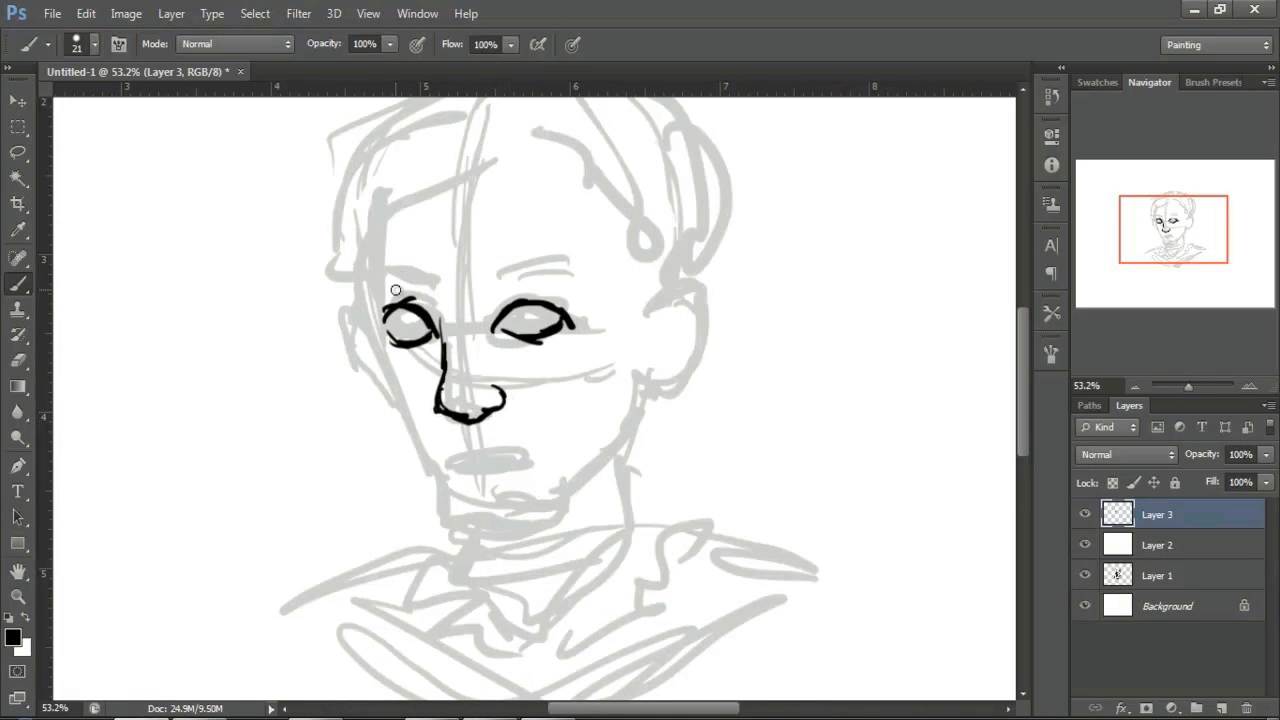
# Step: Draw the thick left eyebrow, trace the face contour around the chin, and outline both ears
pyautogui.moveTo(391, 281)
pyautogui.mouseDown()
pyautogui.moveTo(430, 287)
pyautogui.moveTo(365, 290)
pyautogui.moveTo(395, 271)
pyautogui.moveTo(372, 275)
pyautogui.moveTo(430, 290)
pyautogui.moveTo(374, 307)
pyautogui.moveTo(385, 387)
pyautogui.moveTo(457, 521)
pyautogui.moveTo(552, 523)
pyautogui.moveTo(525, 529)
pyautogui.moveTo(618, 459)
pyautogui.moveTo(634, 398)
pyautogui.mouseUp()
pyautogui.moveTo(570, 505)
pyautogui.mouseDown()
pyautogui.moveTo(606, 467)
pyautogui.moveTo(592, 483)
pyautogui.mouseUp()
pyautogui.moveTo(651, 323)
pyautogui.mouseDown()
pyautogui.moveTo(682, 330)
pyautogui.moveTo(660, 394)
pyautogui.moveTo(640, 400)
pyautogui.moveTo(664, 328)
pyautogui.moveTo(677, 345)
pyautogui.moveTo(668, 380)
pyautogui.moveTo(662, 346)
pyautogui.moveTo(662, 380)
pyautogui.mouseUp()
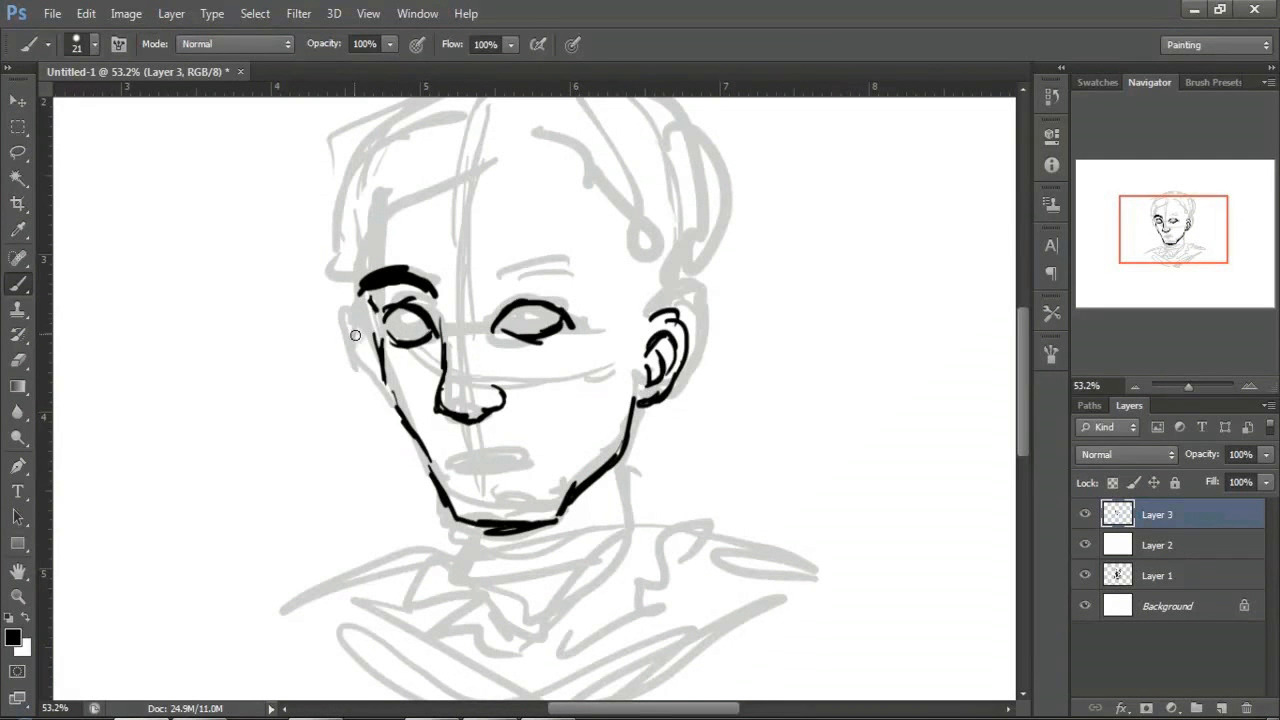
pyautogui.moveTo(353, 331)
pyautogui.mouseDown()
pyautogui.moveTo(352, 364)
pyautogui.moveTo(389, 414)
pyautogui.mouseUp()
# Step: Fill in the irises of both eyes, then draw the lips and the right eyebrow
pyautogui.moveTo(372, 310)
pyautogui.mouseDown()
pyautogui.moveTo(370, 328)
pyautogui.moveTo(420, 326)
pyautogui.mouseUp()
pyautogui.moveTo(545, 319)
pyautogui.mouseDown()
pyautogui.moveTo(515, 318)
pyautogui.moveTo(530, 330)
pyautogui.moveTo(530, 310)
pyautogui.mouseUp()
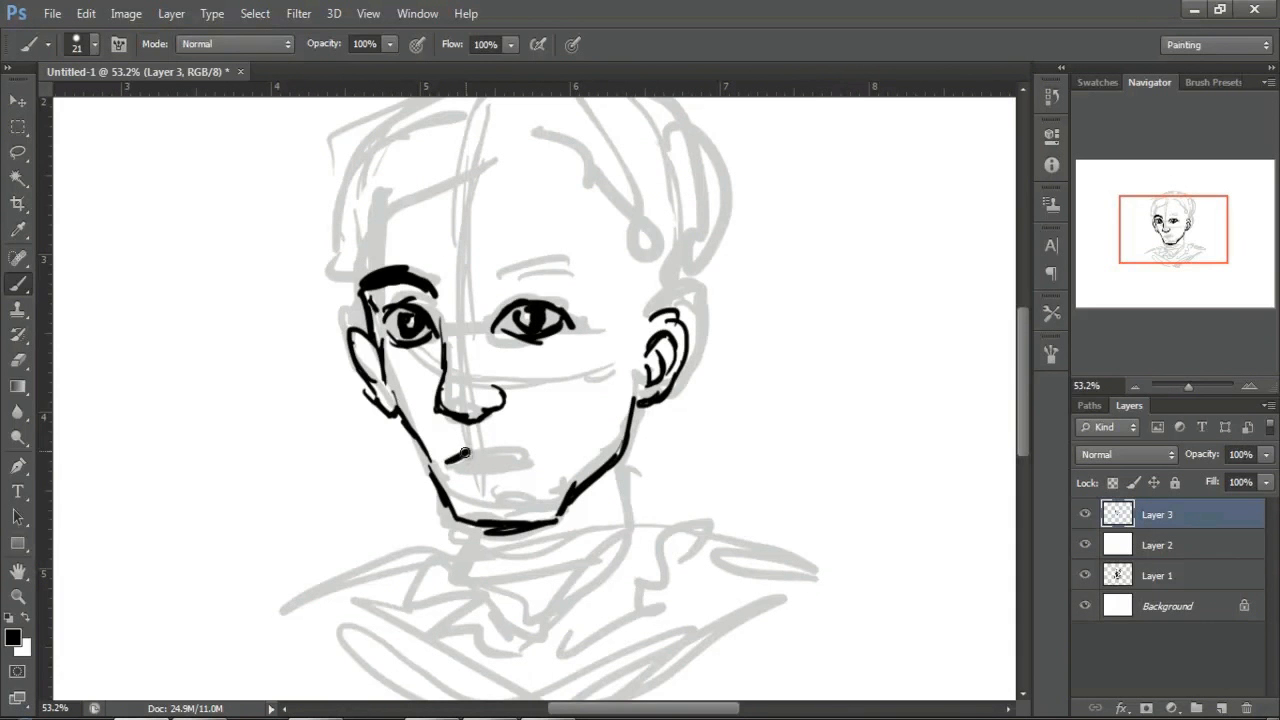
pyautogui.moveTo(480, 452)
pyautogui.mouseDown()
pyautogui.moveTo(517, 454)
pyautogui.moveTo(466, 467)
pyautogui.moveTo(526, 462)
pyautogui.moveTo(475, 466)
pyautogui.moveTo(470, 480)
pyautogui.moveTo(519, 466)
pyautogui.moveTo(479, 478)
pyautogui.mouseUp()
pyautogui.moveTo(492, 292)
pyautogui.mouseDown()
pyautogui.moveTo(533, 273)
pyautogui.moveTo(521, 266)
pyautogui.moveTo(562, 274)
pyautogui.mouseUp()
# Step: Draw the neck, the pointed shirt collar with its neckline, and both shoulder lines over the faded sketch
pyautogui.moveTo(478, 529)
pyautogui.mouseDown()
pyautogui.moveTo(455, 559)
pyautogui.moveTo(496, 569)
pyautogui.moveTo(486, 572)
pyautogui.moveTo(538, 576)
pyautogui.moveTo(628, 538)
pyautogui.mouseUp()
pyautogui.moveTo(632, 455); pyautogui.dragTo(636, 528)
pyautogui.moveTo(634, 412); pyautogui.dragTo(640, 534)
pyautogui.moveTo(556, 557); pyautogui.dragTo(585, 515)
pyautogui.moveTo(462, 578)
pyautogui.mouseDown()
pyautogui.moveTo(519, 624)
pyautogui.moveTo(628, 548)
pyautogui.mouseUp()
pyautogui.moveTo(532, 634)
pyautogui.mouseDown()
pyautogui.moveTo(481, 649)
pyautogui.moveTo(455, 618)
pyautogui.moveTo(461, 599)
pyautogui.moveTo(426, 603)
pyautogui.moveTo(456, 533)
pyautogui.mouseUp()
pyautogui.moveTo(424, 600)
pyautogui.mouseDown()
pyautogui.moveTo(468, 594)
pyautogui.moveTo(452, 608)
pyautogui.moveTo(473, 632)
pyautogui.moveTo(546, 643)
pyautogui.moveTo(664, 556)
pyautogui.mouseUp()
pyautogui.moveTo(638, 508)
pyautogui.mouseDown()
pyautogui.moveTo(682, 538)
pyautogui.moveTo(660, 555)
pyautogui.mouseUp()
pyautogui.moveTo(338, 605); pyautogui.dragTo(450, 560)
pyautogui.moveTo(676, 549); pyautogui.dragTo(783, 588)
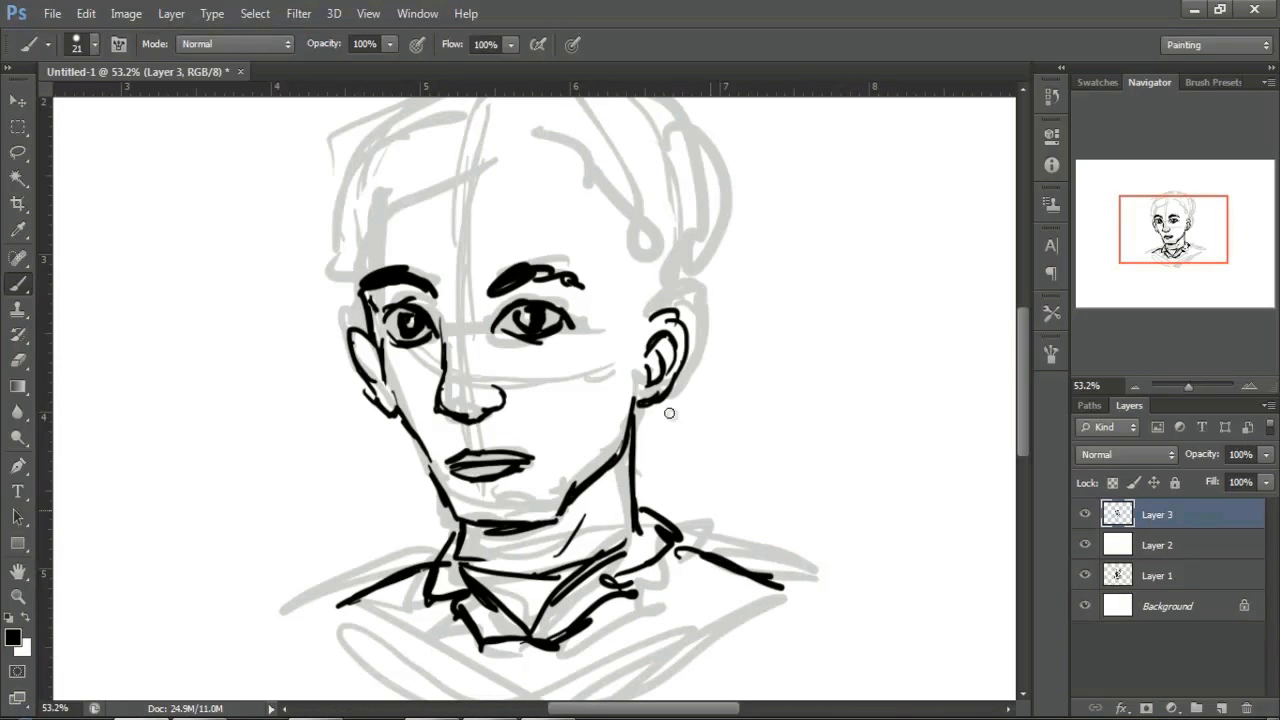
# Step: Draw the hair with a jagged left edge, a side-swept fringe and a right sideburn, plus short cheekbone strokes
pyautogui.moveTo(512, 157)
pyautogui.mouseDown()
pyautogui.moveTo(379, 240)
pyautogui.moveTo(362, 237)
pyautogui.moveTo(318, 296)
pyautogui.mouseUp()
pyautogui.moveTo(338, 234); pyautogui.dragTo(302, 262)
pyautogui.moveTo(334, 198); pyautogui.dragTo(306, 252)
pyautogui.moveTo(342, 158); pyautogui.dragTo(314, 218)
pyautogui.moveTo(358, 136); pyautogui.dragTo(330, 170)
pyautogui.moveTo(403, 237); pyautogui.dragTo(407, 282)
pyautogui.moveTo(378, 160)
pyautogui.mouseDown()
pyautogui.moveTo(480, 122)
pyautogui.moveTo(590, 128)
pyautogui.moveTo(570, 196)
pyautogui.moveTo(424, 268)
pyautogui.mouseUp()
pyautogui.moveTo(534, 208); pyautogui.dragTo(430, 282)
pyautogui.moveTo(498, 222); pyautogui.dragTo(450, 243)
pyautogui.moveTo(572, 210); pyautogui.dragTo(625, 285)
pyautogui.moveTo(590, 262); pyautogui.dragTo(650, 376)
pyautogui.moveTo(598, 148)
pyautogui.mouseDown()
pyautogui.moveTo(683, 221)
pyautogui.moveTo(694, 300)
pyautogui.moveTo(681, 343)
pyautogui.mouseUp()
pyautogui.moveTo(626, 396)
pyautogui.mouseDown()
pyautogui.moveTo(596, 440)
pyautogui.moveTo(603, 395)
pyautogui.mouseUp()
# Step: Draw the shirt's front opening line with a small button beside it below the collar
pyautogui.scroll(-3, 505, 557)
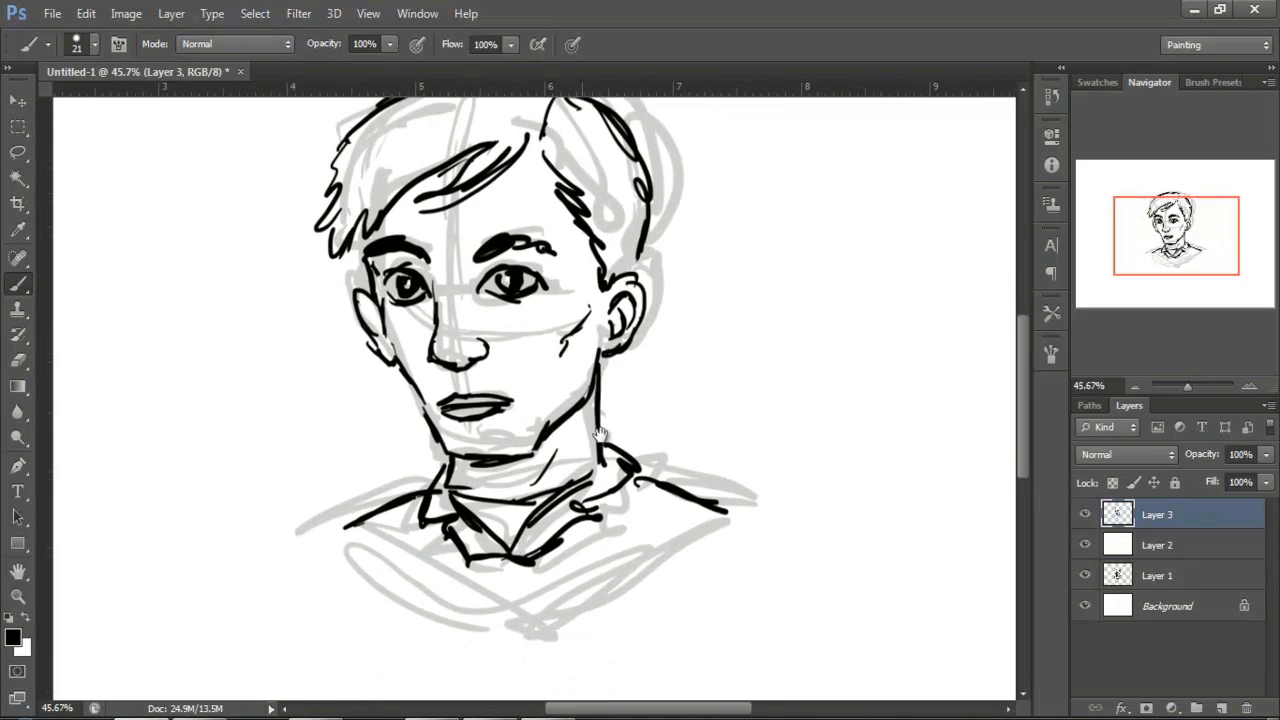
pyautogui.moveTo(498, 556)
pyautogui.mouseDown()
pyautogui.moveTo(498, 622)
pyautogui.moveTo(513, 601)
pyautogui.mouseUp()
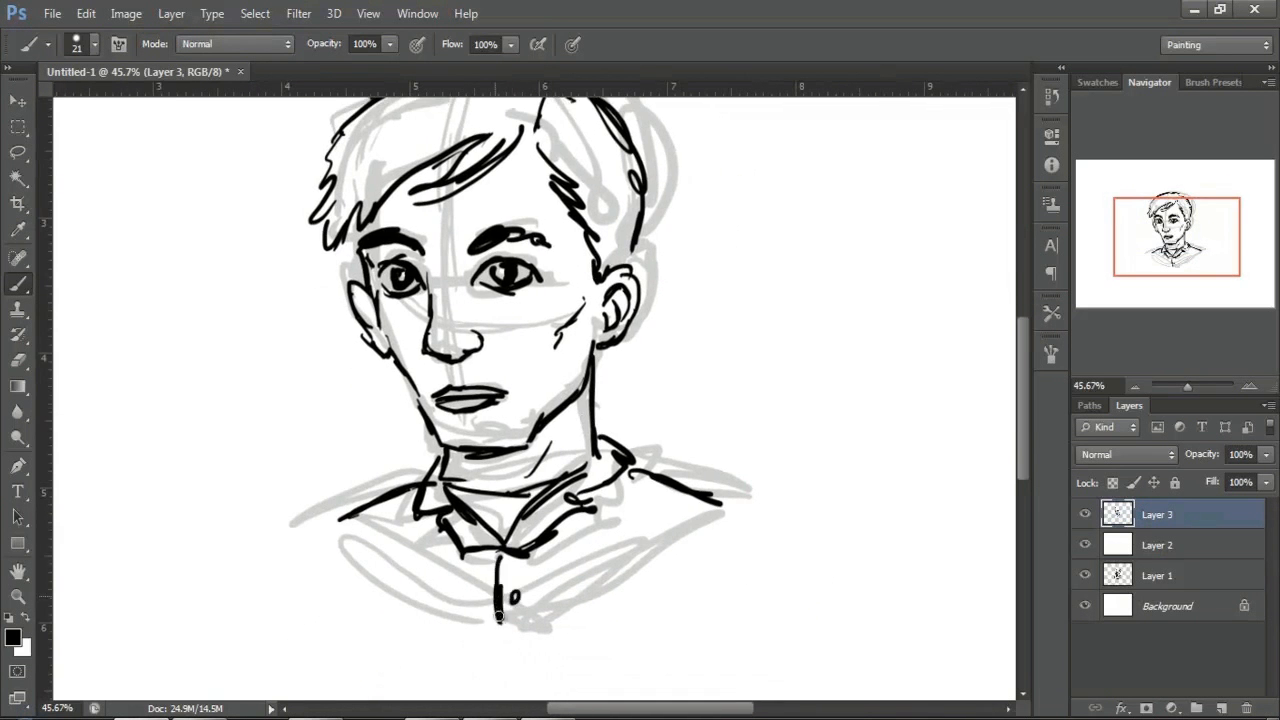
pyautogui.scroll(-2, 565, 451)
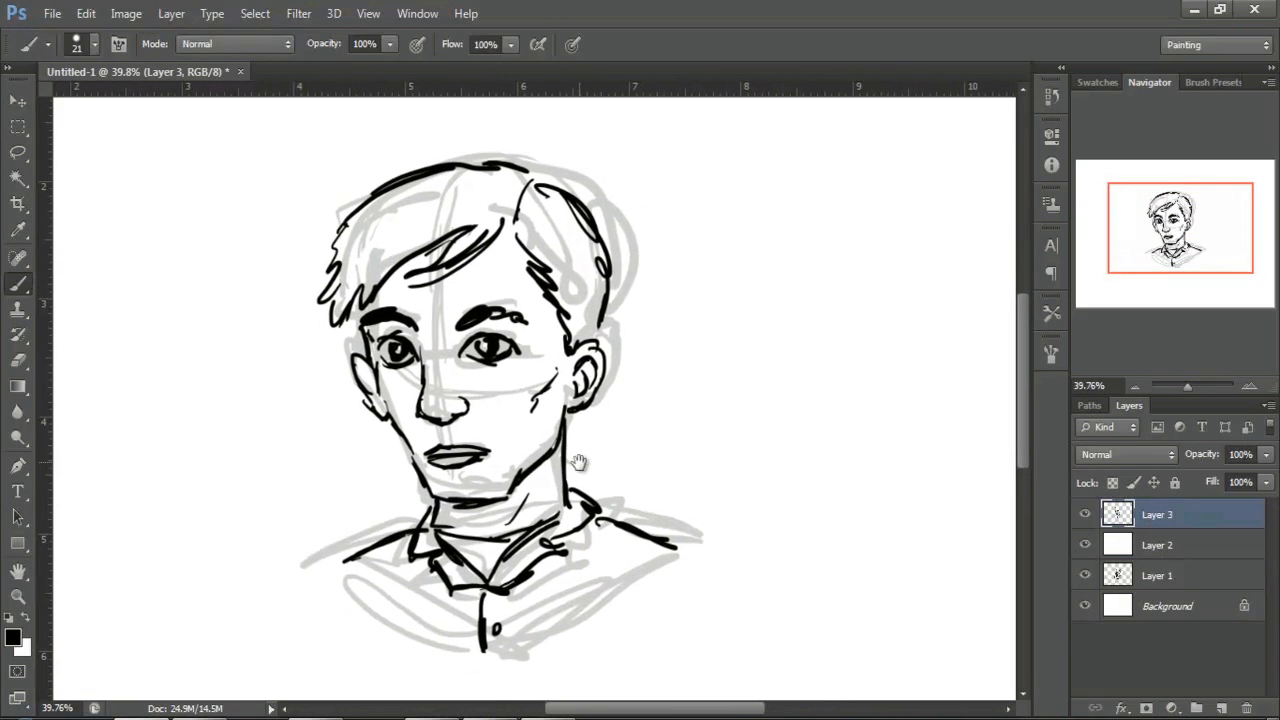
# Step: Fade the refined drawing with another white-filled layer at 81% opacity, and add an empty layer on top
pyautogui.click(1222, 708)
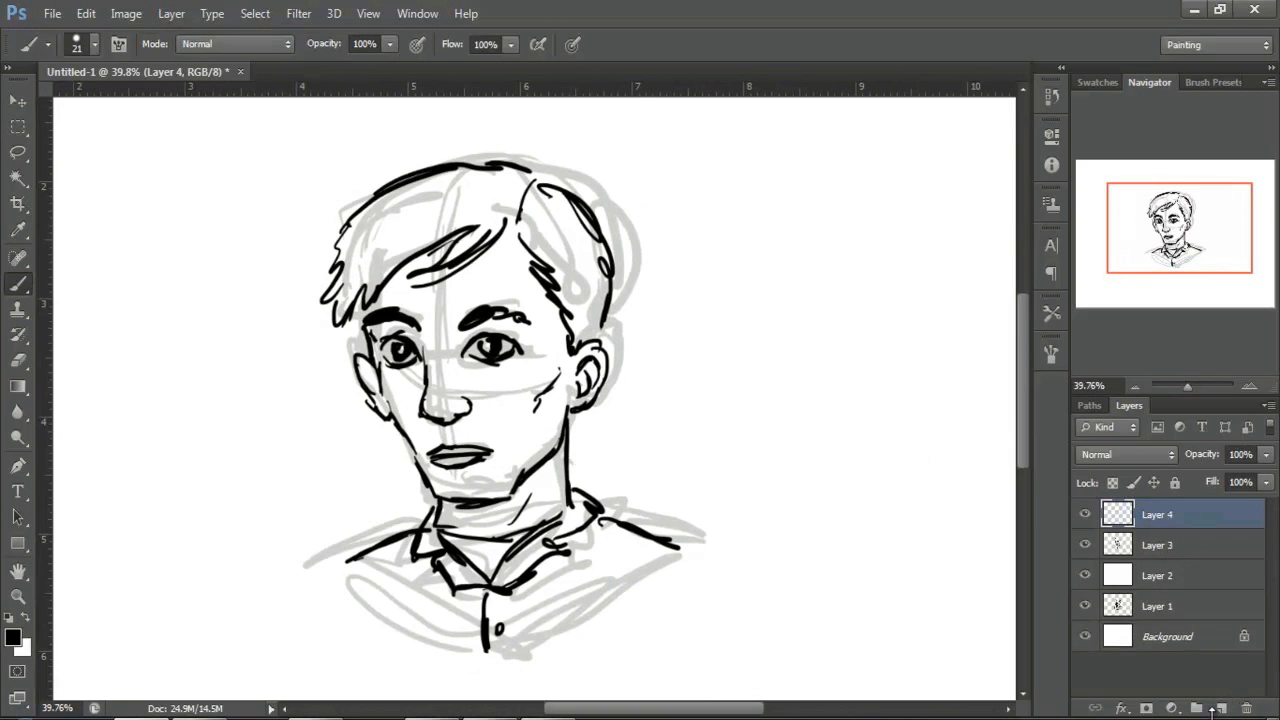
pyautogui.hotkey('ctrl', 'BackSpace')
pyautogui.moveTo(1205, 457); pyautogui.dragTo(1186, 453)
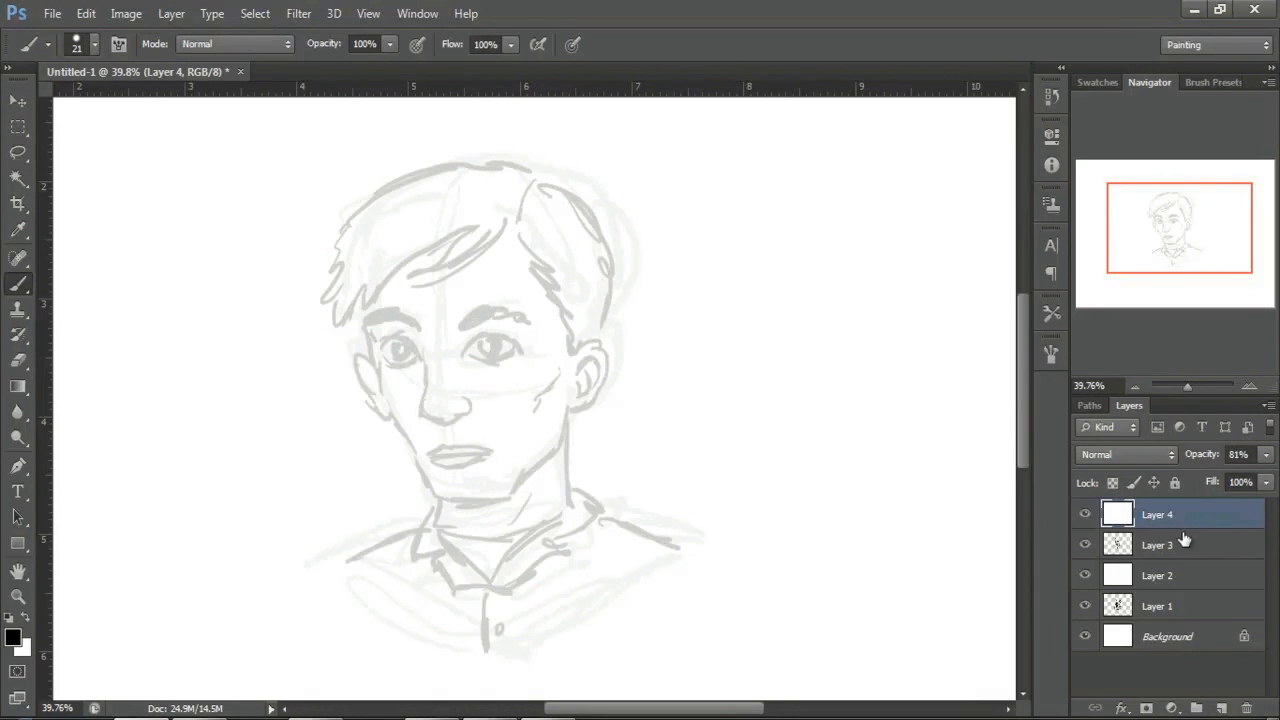
pyautogui.click(1221, 708)
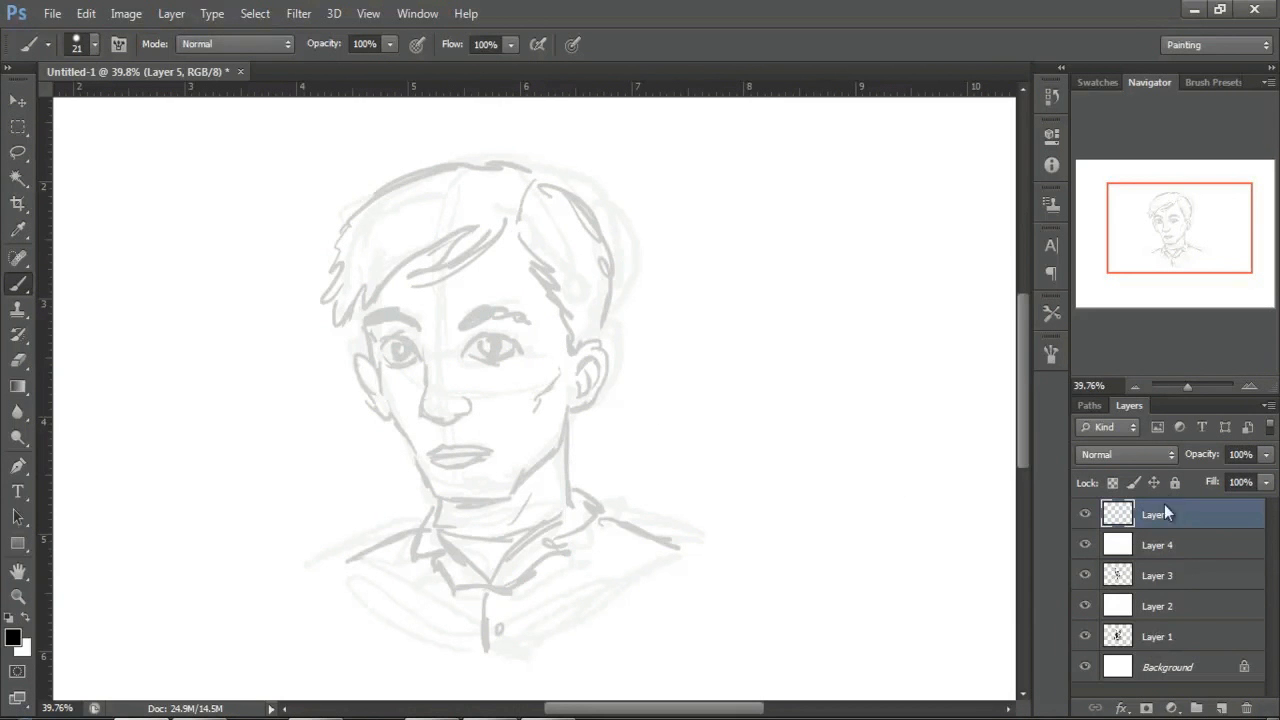
# Step: Rename Layer 1 as phase 1 and Layer 3 as phase 2
pyautogui.doubleClick(1158, 638)
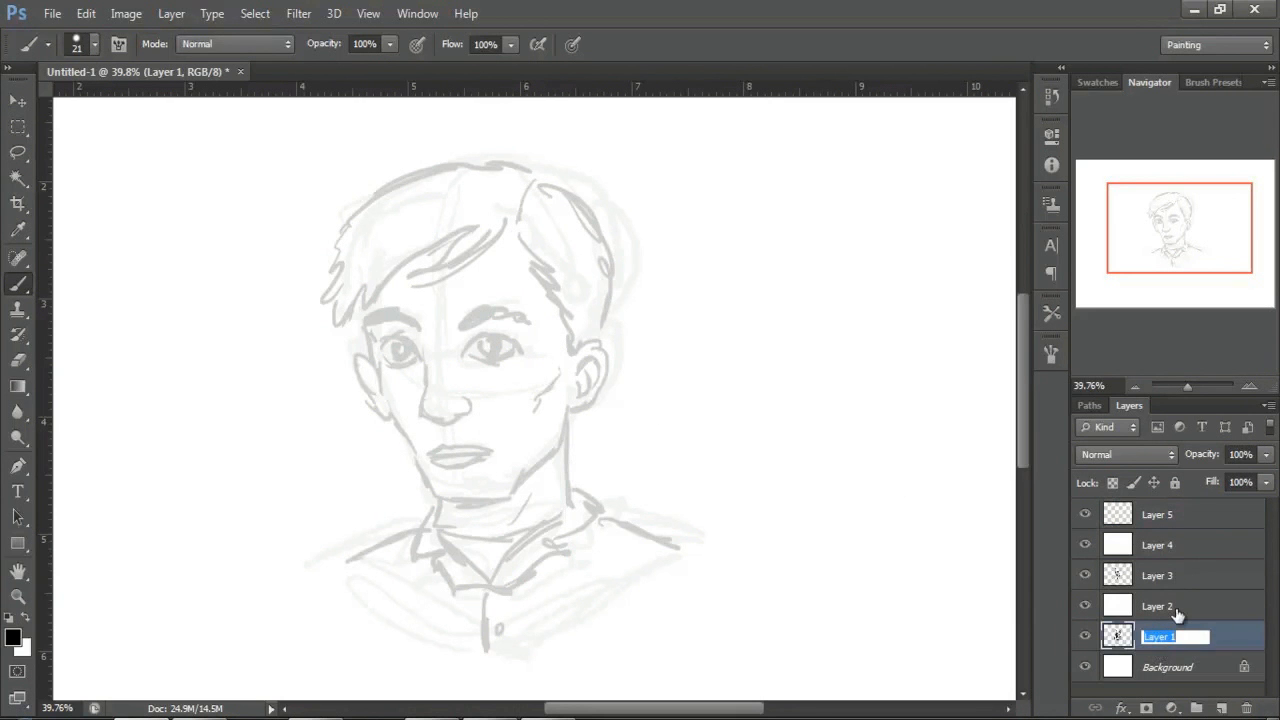
pyautogui.write('P')
pyautogui.press('Return')
pyautogui.doubleClick(1158, 575)
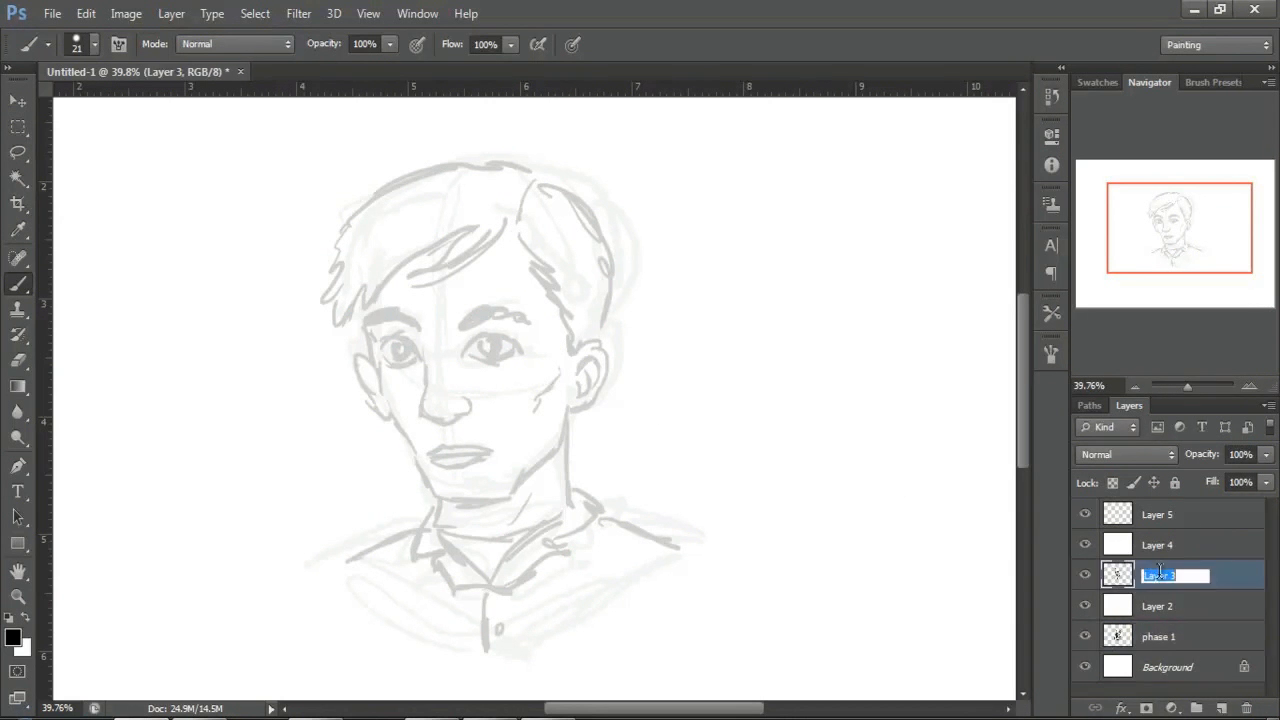
pyautogui.write('P')
pyautogui.press('Return')
# Step: Rename the empty top layer as phase 3 and make it the active layer
pyautogui.doubleClick(1158, 514)
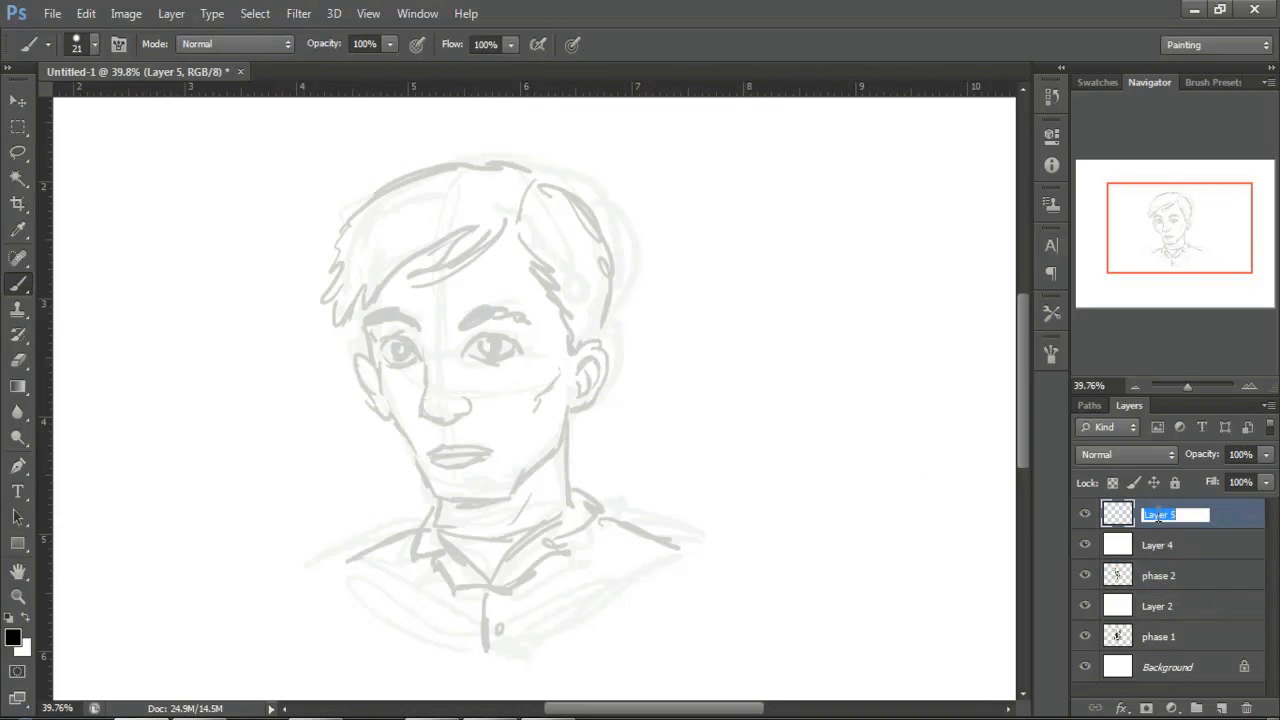
pyautogui.press('Return')
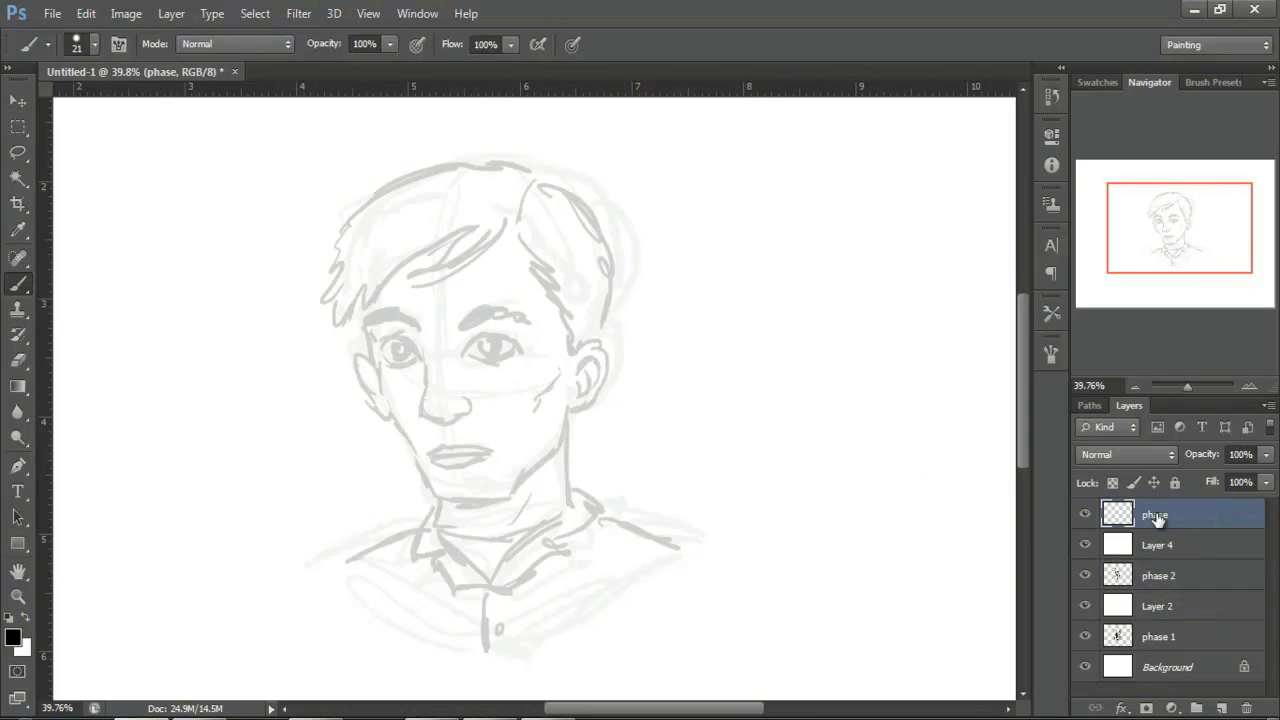
pyautogui.doubleClick(1158, 514)
pyautogui.write('3')
pyautogui.click(1146, 541)
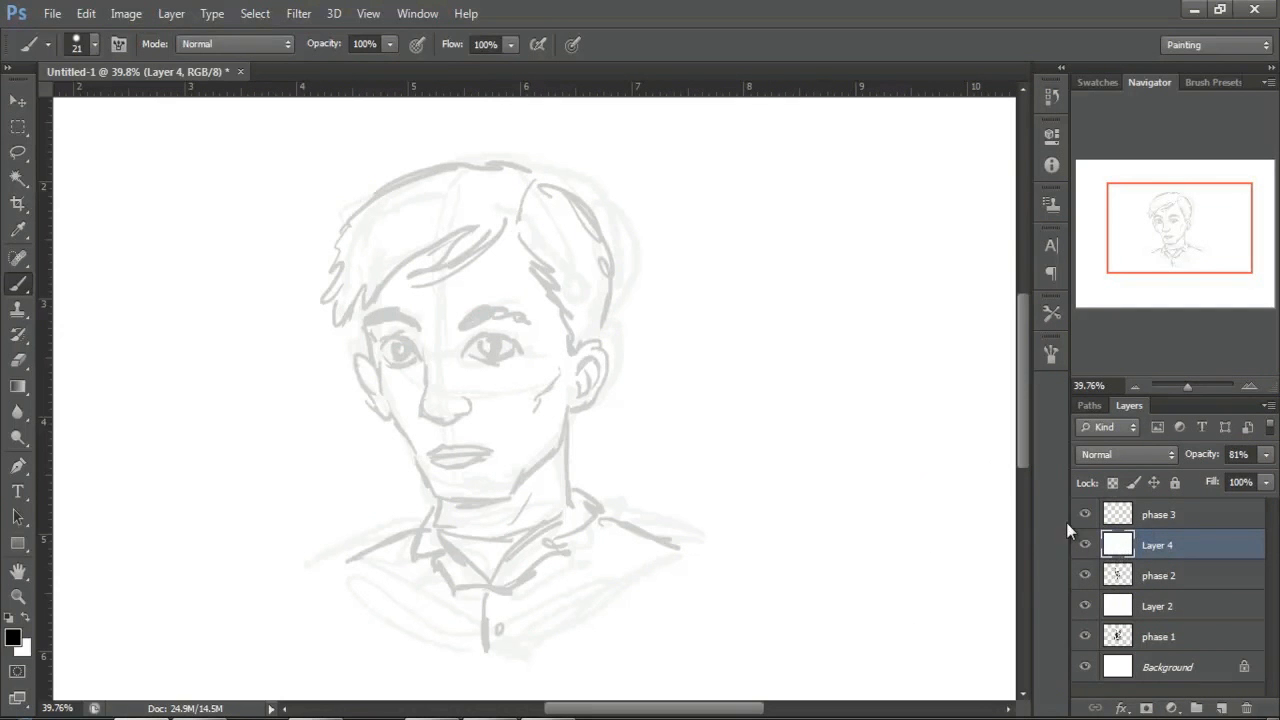
pyautogui.click(1146, 521)
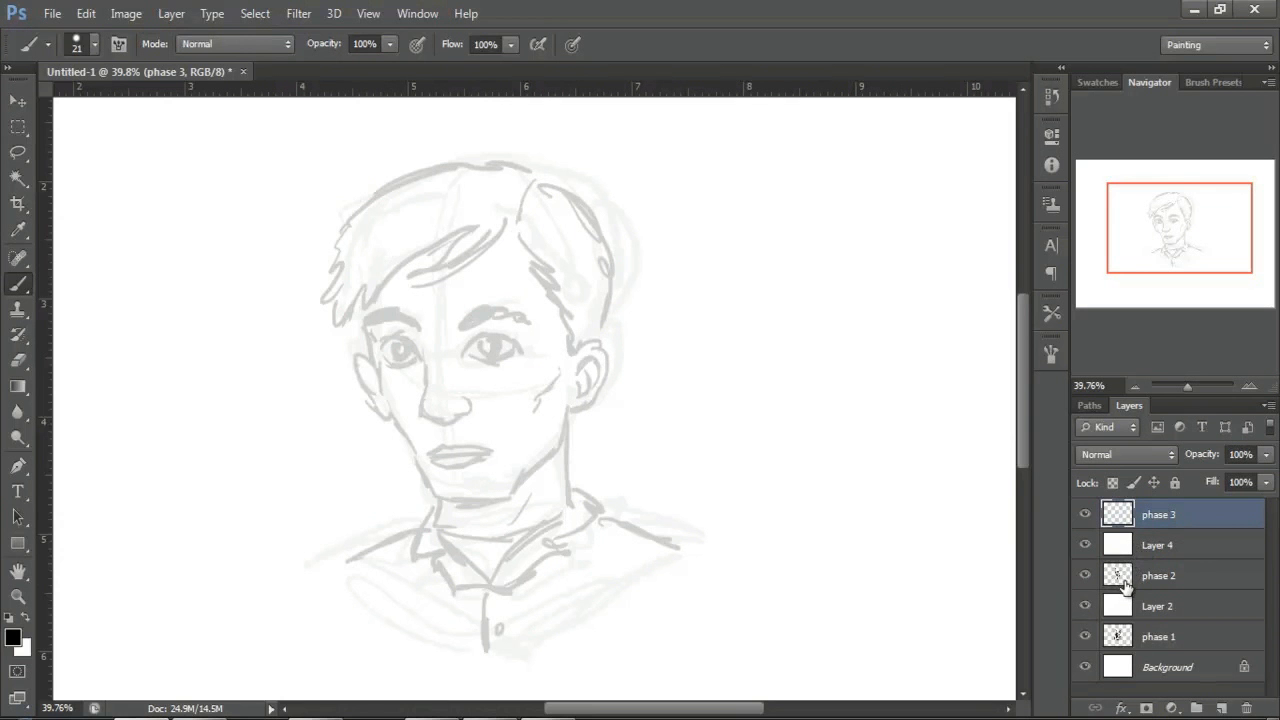
# Step: Reduce the brush to 11 px and draw the right eye's upper lid, lid crease and lower lid on phase 3
pyautogui.moveTo(743, 488); pyautogui.dragTo(731, 469)
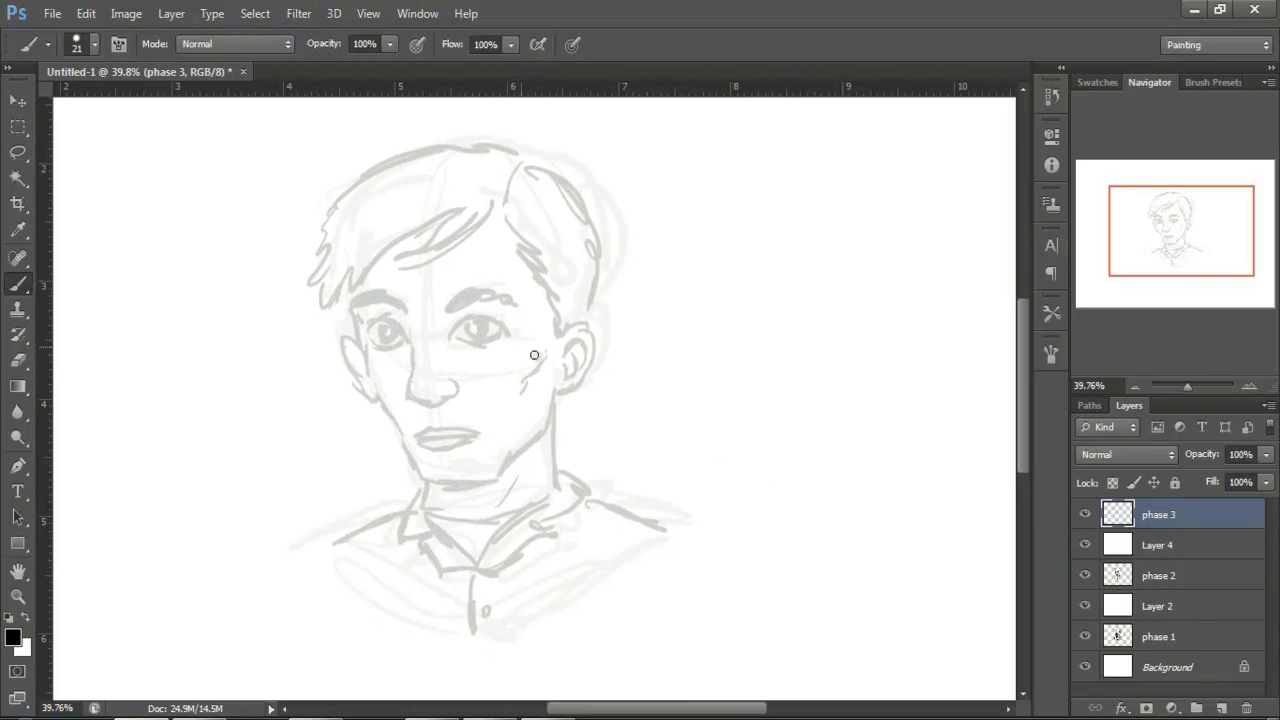
pyautogui.moveTo(491, 371); pyautogui.dragTo(559, 373)
pyautogui.scroll(4, 663, 362)
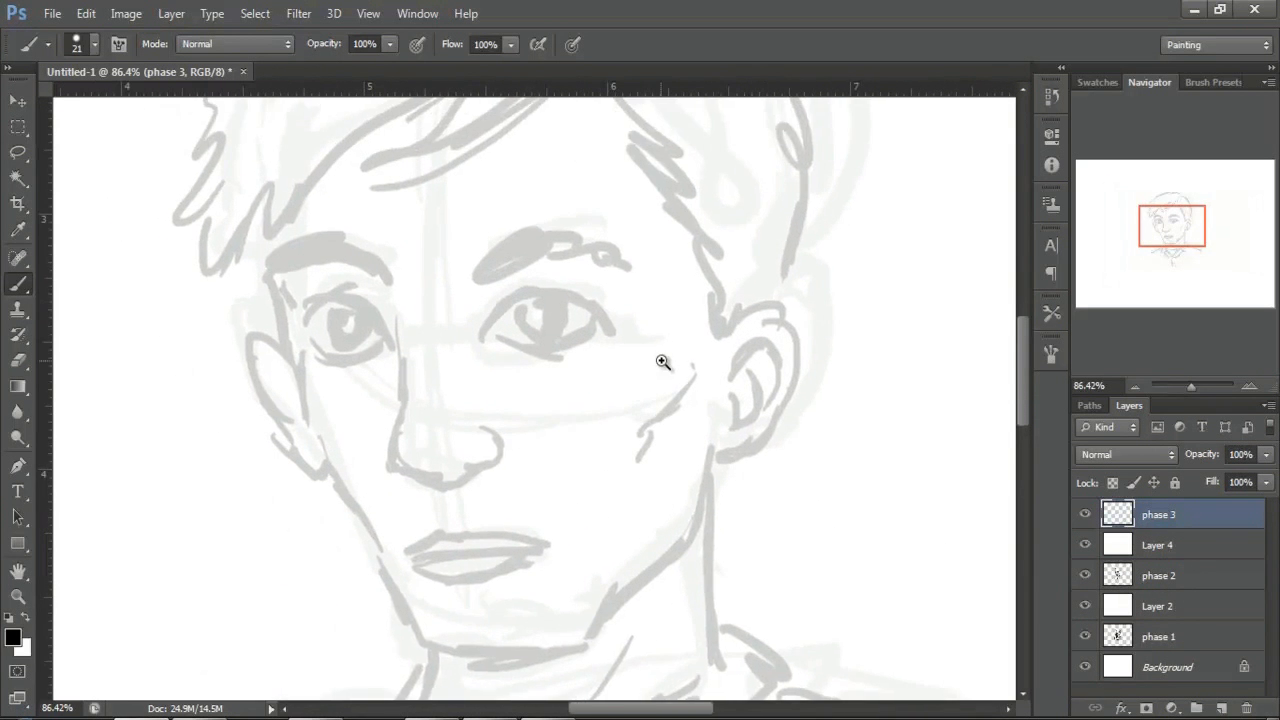
pyautogui.keyDown('alt'); pyautogui.rightClick(490, 250); pyautogui.keyUp('alt')
pyautogui.keyDown('alt'); pyautogui.rightClick(483, 246); pyautogui.keyUp('alt')
pyautogui.moveTo(410, 327)
pyautogui.mouseDown()
pyautogui.moveTo(451, 327)
pyautogui.moveTo(419, 318)
pyautogui.moveTo(490, 261)
pyautogui.moveTo(453, 280)
pyautogui.moveTo(542, 264)
pyautogui.moveTo(482, 263)
pyautogui.moveTo(577, 289)
pyautogui.moveTo(539, 260)
pyautogui.moveTo(600, 301)
pyautogui.mouseUp()
pyautogui.moveTo(438, 268)
pyautogui.mouseDown()
pyautogui.moveTo(412, 284)
pyautogui.moveTo(502, 255)
pyautogui.moveTo(576, 256)
pyautogui.moveTo(578, 268)
pyautogui.mouseUp()
pyautogui.moveTo(434, 323)
pyautogui.mouseDown()
pyautogui.moveTo(520, 332)
pyautogui.moveTo(496, 328)
pyautogui.moveTo(572, 296)
pyautogui.mouseUp()
pyautogui.moveTo(525, 334); pyautogui.dragTo(574, 297)
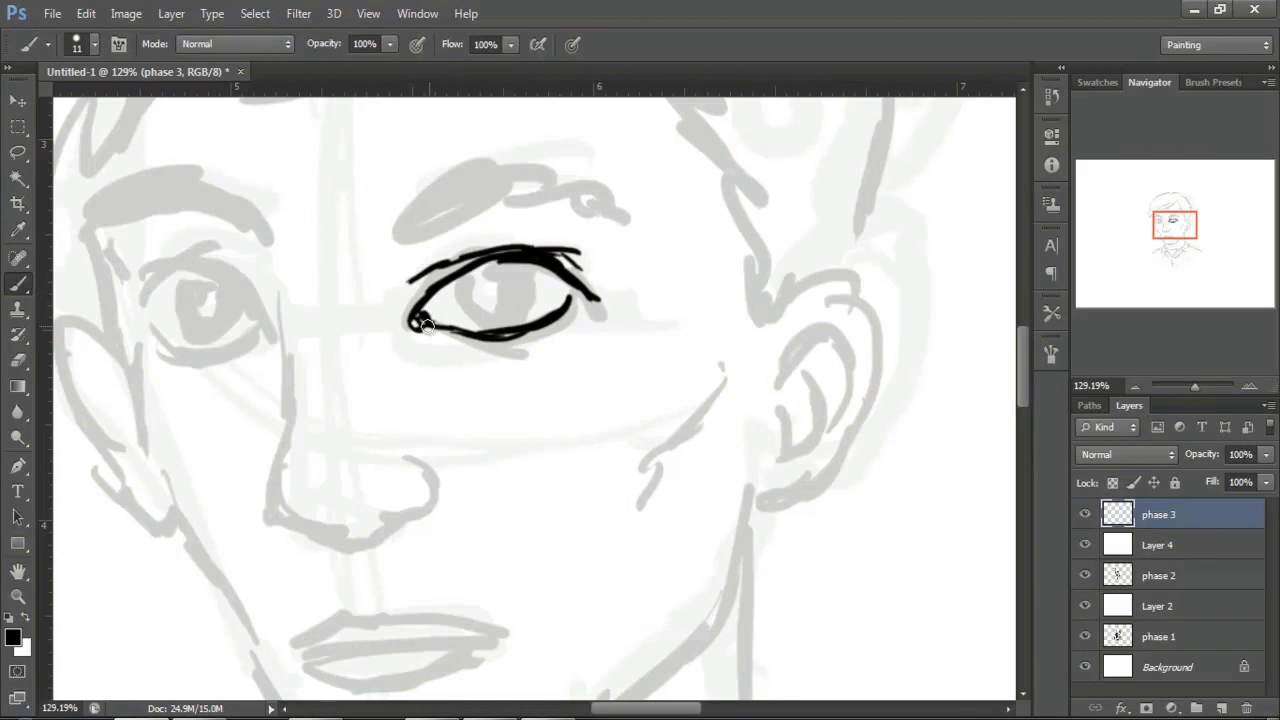
# Step: Add the right eye's under-lid strokes, a shaded iris with a dark pupil, and the inner-corner detail
pyautogui.moveTo(450, 346)
pyautogui.mouseDown()
pyautogui.moveTo(503, 352)
pyautogui.moveTo(566, 333)
pyautogui.mouseUp()
pyautogui.moveTo(467, 281)
pyautogui.mouseDown()
pyautogui.moveTo(477, 315)
pyautogui.moveTo(533, 314)
pyautogui.moveTo(483, 319)
pyautogui.mouseUp()
pyautogui.moveTo(530, 271)
pyautogui.mouseDown()
pyautogui.moveTo(519, 314)
pyautogui.moveTo(474, 279)
pyautogui.moveTo(474, 316)
pyautogui.moveTo(535, 272)
pyautogui.moveTo(523, 311)
pyautogui.moveTo(516, 273)
pyautogui.mouseUp()
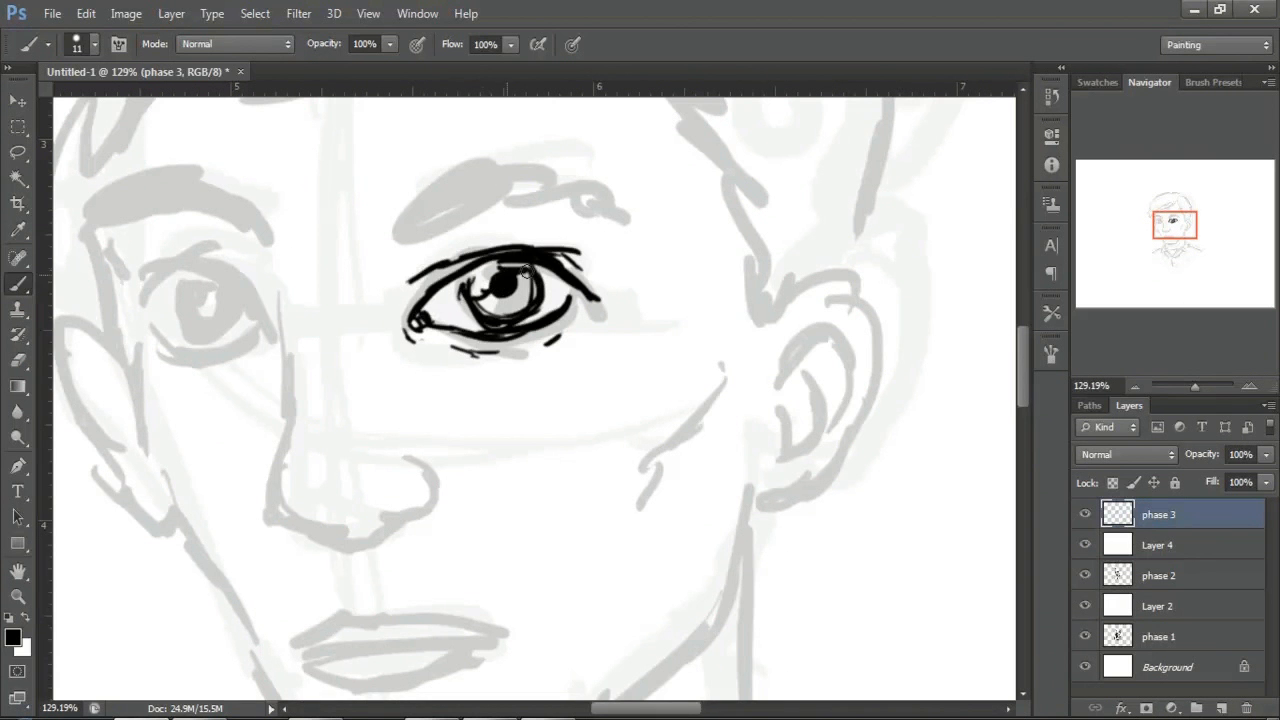
pyautogui.moveTo(429, 305); pyautogui.dragTo(438, 324)
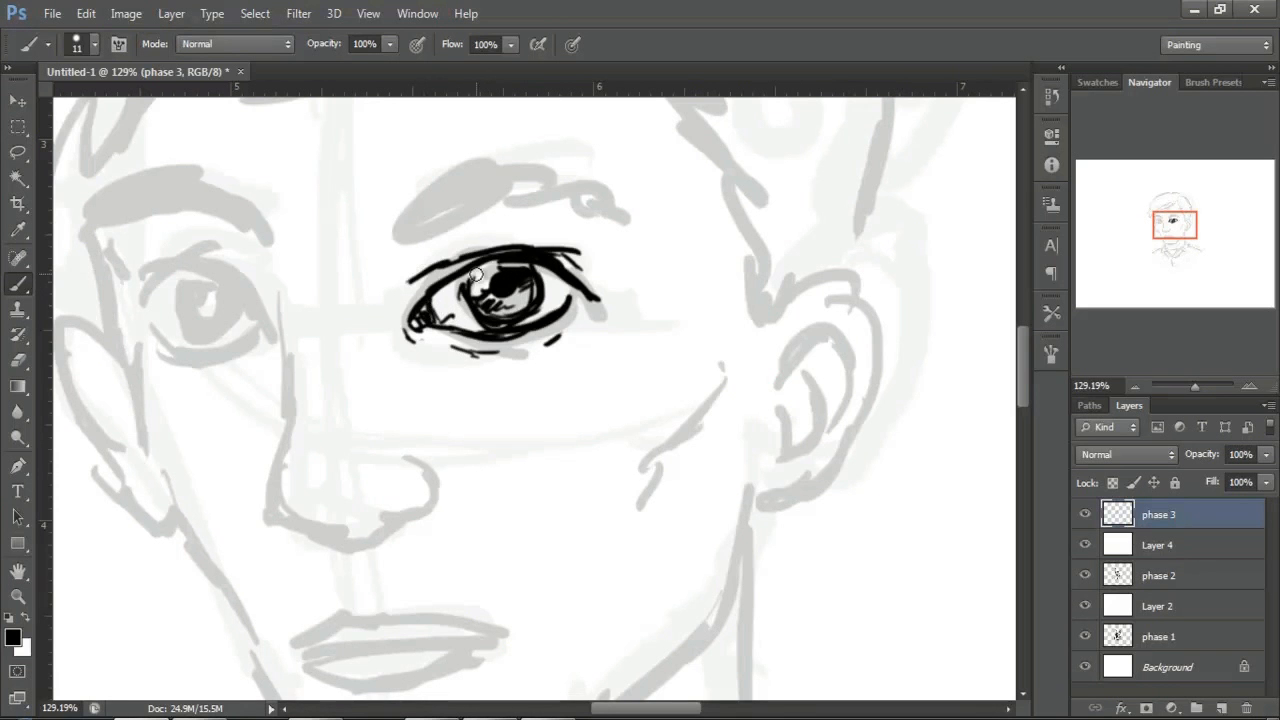
# Step: Draw the thick arched right eyebrow and the nose outline from the nostrils up along the bridge
pyautogui.moveTo(386, 240)
pyautogui.mouseDown()
pyautogui.moveTo(437, 224)
pyautogui.moveTo(395, 214)
pyautogui.moveTo(497, 174)
pyautogui.moveTo(519, 176)
pyautogui.moveTo(453, 209)
pyautogui.moveTo(559, 180)
pyautogui.moveTo(620, 210)
pyautogui.moveTo(568, 180)
pyautogui.moveTo(642, 228)
pyautogui.mouseUp()
pyautogui.moveTo(571, 303); pyautogui.dragTo(629, 268)
pyautogui.moveTo(350, 481)
pyautogui.mouseDown()
pyautogui.moveTo(430, 478)
pyautogui.moveTo(427, 490)
pyautogui.moveTo(466, 489)
pyautogui.moveTo(452, 486)
pyautogui.moveTo(470, 430)
pyautogui.mouseUp()
pyautogui.moveTo(343, 423)
pyautogui.mouseDown()
pyautogui.moveTo(335, 469)
pyautogui.moveTo(347, 491)
pyautogui.moveTo(326, 415)
pyautogui.moveTo(345, 400)
pyautogui.moveTo(354, 332)
pyautogui.mouseUp()
pyautogui.moveTo(331, 211)
pyautogui.mouseDown()
pyautogui.moveTo(349, 314)
pyautogui.moveTo(316, 205)
pyautogui.mouseUp()
# Step: Draw the left eye's lids, iris and pupil, alternating between Brush and Eraser to correct the lines
pyautogui.moveTo(200, 268)
pyautogui.mouseDown()
pyautogui.moveTo(258, 227)
pyautogui.moveTo(226, 234)
pyautogui.moveTo(281, 236)
pyautogui.moveTo(318, 300)
pyautogui.mouseUp()
pyautogui.moveTo(222, 302)
pyautogui.mouseDown()
pyautogui.moveTo(266, 316)
pyautogui.moveTo(312, 301)
pyautogui.mouseUp()
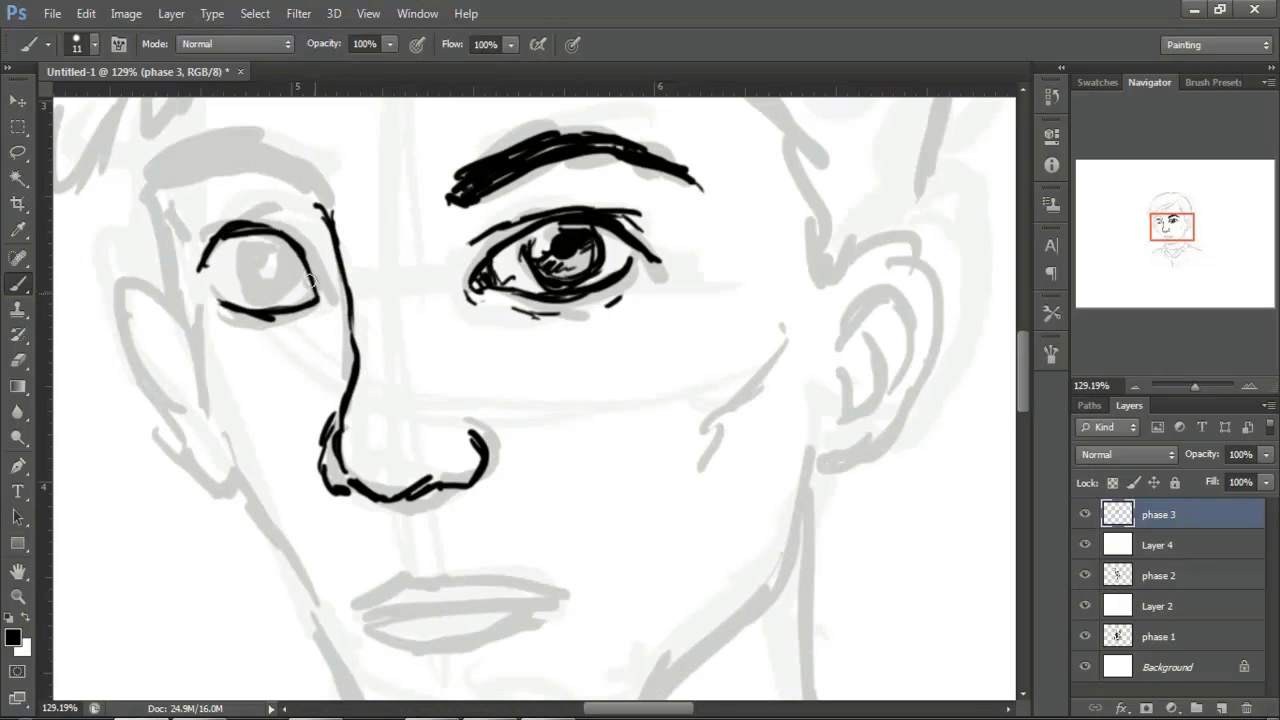
pyautogui.moveTo(237, 256)
pyautogui.mouseDown()
pyautogui.moveTo(242, 286)
pyautogui.moveTo(294, 259)
pyautogui.moveTo(267, 300)
pyautogui.moveTo(238, 241)
pyautogui.moveTo(281, 288)
pyautogui.moveTo(302, 258)
pyautogui.mouseUp()
pyautogui.press('e')
pyautogui.moveTo(200, 286)
pyautogui.mouseDown()
pyautogui.moveTo(232, 318)
pyautogui.moveTo(211, 311)
pyautogui.moveTo(283, 285)
pyautogui.moveTo(232, 290)
pyautogui.moveTo(233, 313)
pyautogui.moveTo(220, 303)
pyautogui.moveTo(271, 315)
pyautogui.moveTo(210, 271)
pyautogui.moveTo(272, 314)
pyautogui.moveTo(207, 266)
pyautogui.moveTo(216, 243)
pyautogui.moveTo(263, 239)
pyautogui.moveTo(230, 256)
pyautogui.moveTo(232, 237)
pyautogui.moveTo(213, 257)
pyautogui.moveTo(264, 260)
pyautogui.mouseUp()
pyautogui.press('b')
pyautogui.press('e')
pyautogui.press('b')
pyautogui.press('e')
pyautogui.press('b')
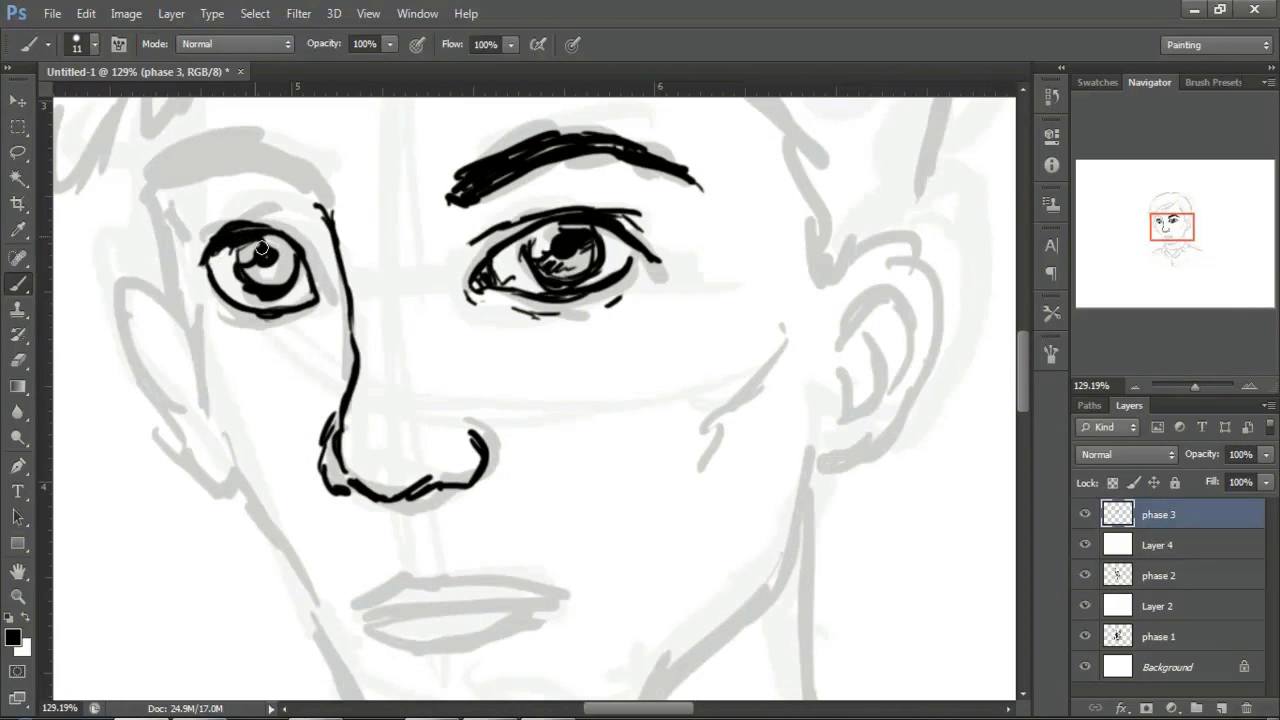
# Step: Refine the left eye by correcting its outline, redrawing the lower lid, shading the iris and adding under-lid strokes
pyautogui.press('e')
pyautogui.press('b')
pyautogui.press('e')
pyautogui.moveTo(217, 314)
pyautogui.mouseDown()
pyautogui.moveTo(306, 305)
pyautogui.moveTo(218, 290)
pyautogui.moveTo(318, 310)
pyautogui.moveTo(286, 316)
pyautogui.moveTo(314, 305)
pyautogui.mouseUp()
pyautogui.press('b')
pyautogui.press('e')
pyautogui.press('b')
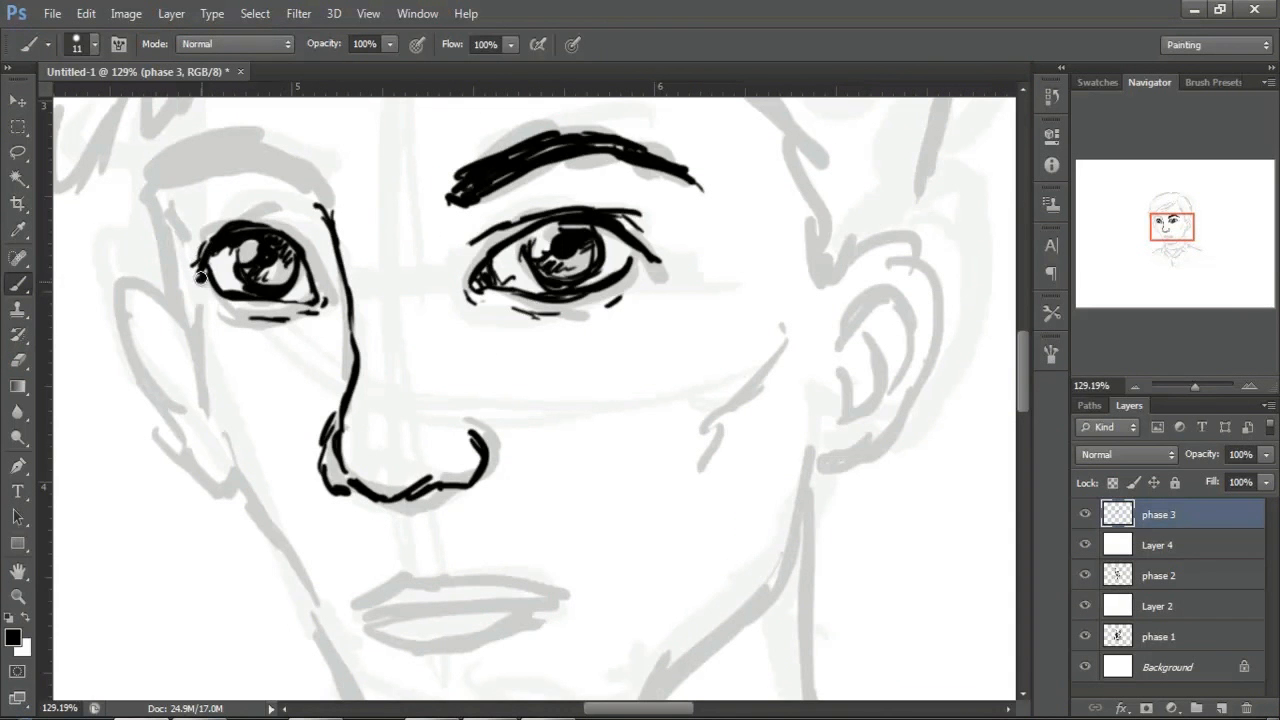
pyautogui.press('e')
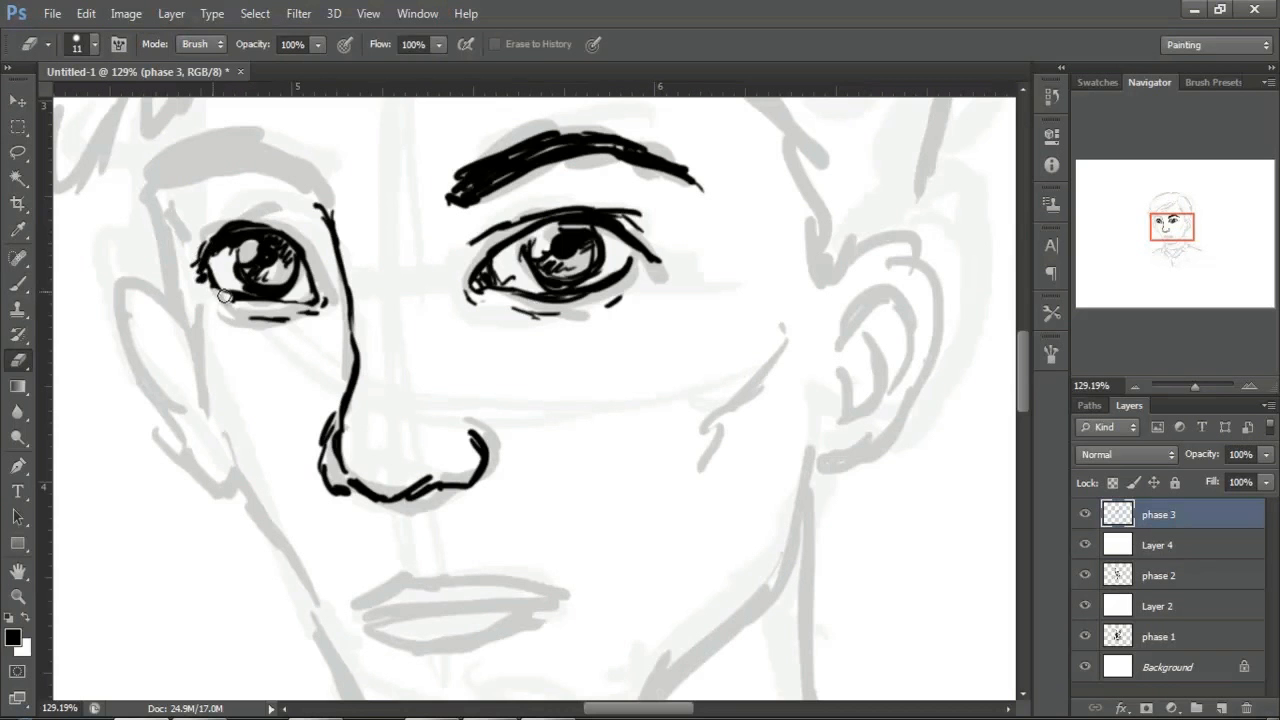
pyautogui.press('b')
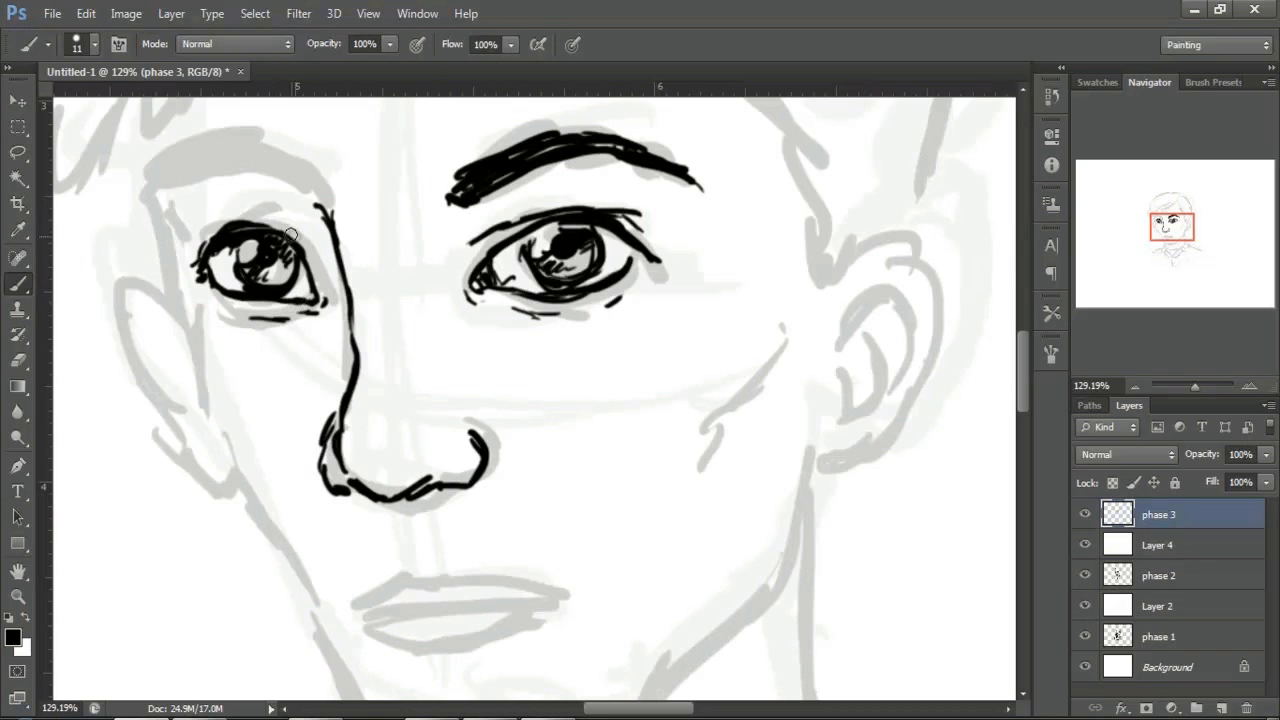
# Step: Draw the left face contour from temple to cheek, the right cheekbone line and the thick left eyebrow
pyautogui.moveTo(168, 213)
pyautogui.mouseDown()
pyautogui.moveTo(222, 447)
pyautogui.moveTo(272, 512)
pyautogui.mouseUp()
pyautogui.moveTo(730, 433); pyautogui.dragTo(796, 323)
pyautogui.moveTo(169, 163)
pyautogui.mouseDown()
pyautogui.moveTo(199, 176)
pyautogui.moveTo(283, 175)
pyautogui.moveTo(322, 208)
pyautogui.mouseUp()
pyautogui.scroll(-2, 491, 366)
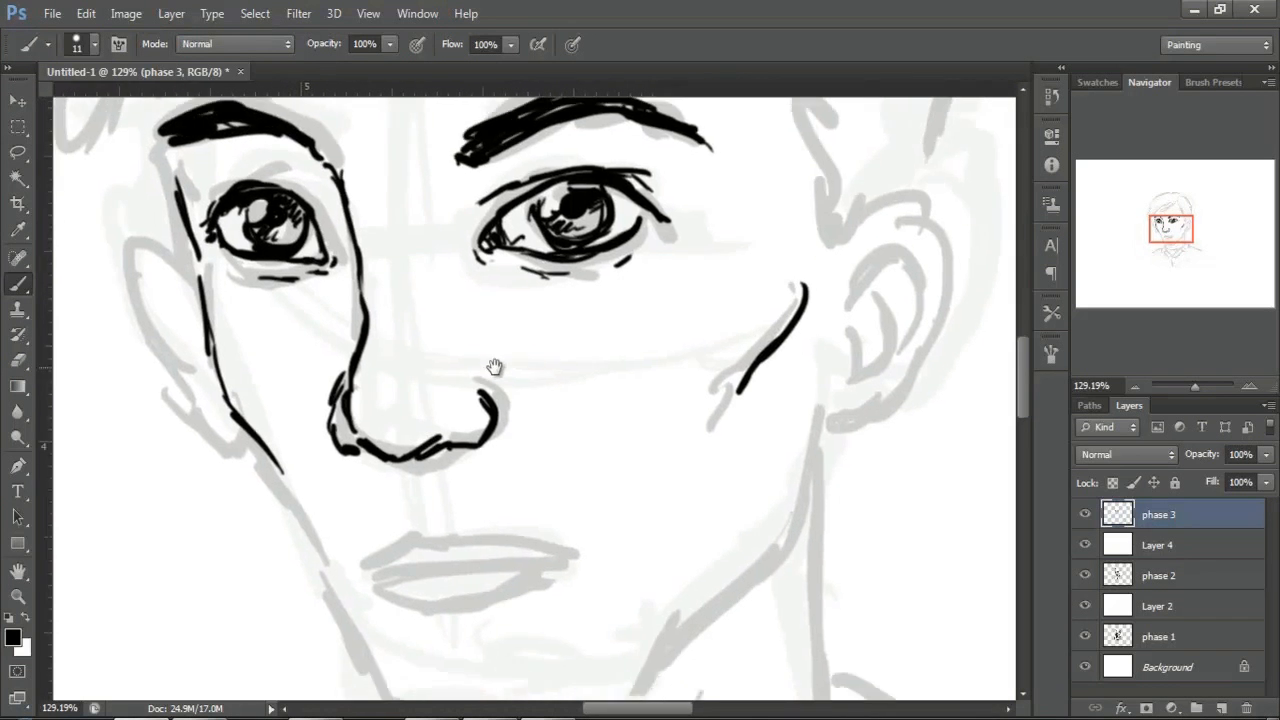
# Step: Draw the philtrum marks, the upper lip, the line between the lips and the lower lip's edge
pyautogui.moveTo(410, 489)
pyautogui.mouseDown()
pyautogui.moveTo(430, 523)
pyautogui.moveTo(447, 504)
pyautogui.moveTo(378, 548)
pyautogui.moveTo(396, 532)
pyautogui.moveTo(455, 520)
pyautogui.mouseUp()
pyautogui.moveTo(463, 516); pyautogui.dragTo(556, 543)
pyautogui.moveTo(385, 564); pyautogui.dragTo(556, 543)
pyautogui.moveTo(398, 594)
pyautogui.mouseDown()
pyautogui.moveTo(463, 600)
pyautogui.moveTo(519, 575)
pyautogui.mouseUp()
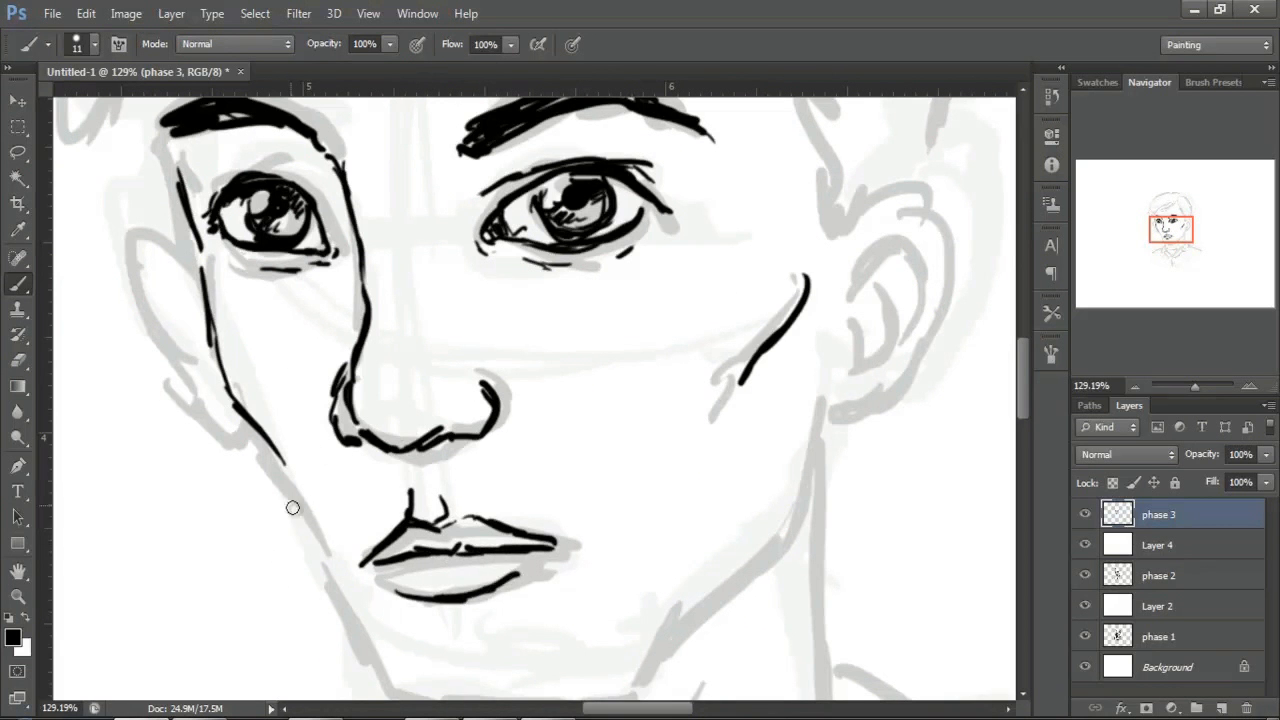
# Step: Ink the jawline from the left cheek around the chin and up towards the right ear
pyautogui.moveTo(268, 458); pyautogui.dragTo(316, 573)
pyautogui.moveTo(278, 482); pyautogui.dragTo(362, 645)
pyautogui.moveTo(362, 645); pyautogui.dragTo(328, 553)
pyautogui.moveTo(330, 555)
pyautogui.mouseDown()
pyautogui.moveTo(358, 598)
pyautogui.moveTo(598, 622)
pyautogui.mouseUp()
pyautogui.moveTo(600, 618)
pyautogui.mouseDown()
pyautogui.moveTo(768, 353)
pyautogui.moveTo(837, 437)
pyautogui.mouseUp()
# Step: Draw both ears with the right ear's inner folds, and start the neck lines below the jaw
pyautogui.moveTo(212, 248); pyautogui.dragTo(327, 452)
pyautogui.moveTo(820, 303); pyautogui.dragTo(678, 353)
pyautogui.moveTo(766, 288)
pyautogui.mouseDown()
pyautogui.moveTo(852, 348)
pyautogui.moveTo(755, 470)
pyautogui.mouseUp()
pyautogui.moveTo(768, 348); pyautogui.dragTo(785, 416)
pyautogui.moveTo(600, 600); pyautogui.dragTo(620, 330)
pyautogui.moveTo(372, 538)
pyautogui.mouseDown()
pyautogui.moveTo(354, 617)
pyautogui.moveTo(857, 520)
pyautogui.mouseUp()
pyautogui.moveTo(846, 208); pyautogui.dragTo(857, 515)
# Step: Draw the swept fringe, the outer hair outline, the parting and the right sideburn over the faded sketch
pyautogui.scroll(-5, 657, 277)
pyautogui.moveTo(706, 214); pyautogui.dragTo(455, 383)
pyautogui.moveTo(440, 340); pyautogui.dragTo(410, 440)
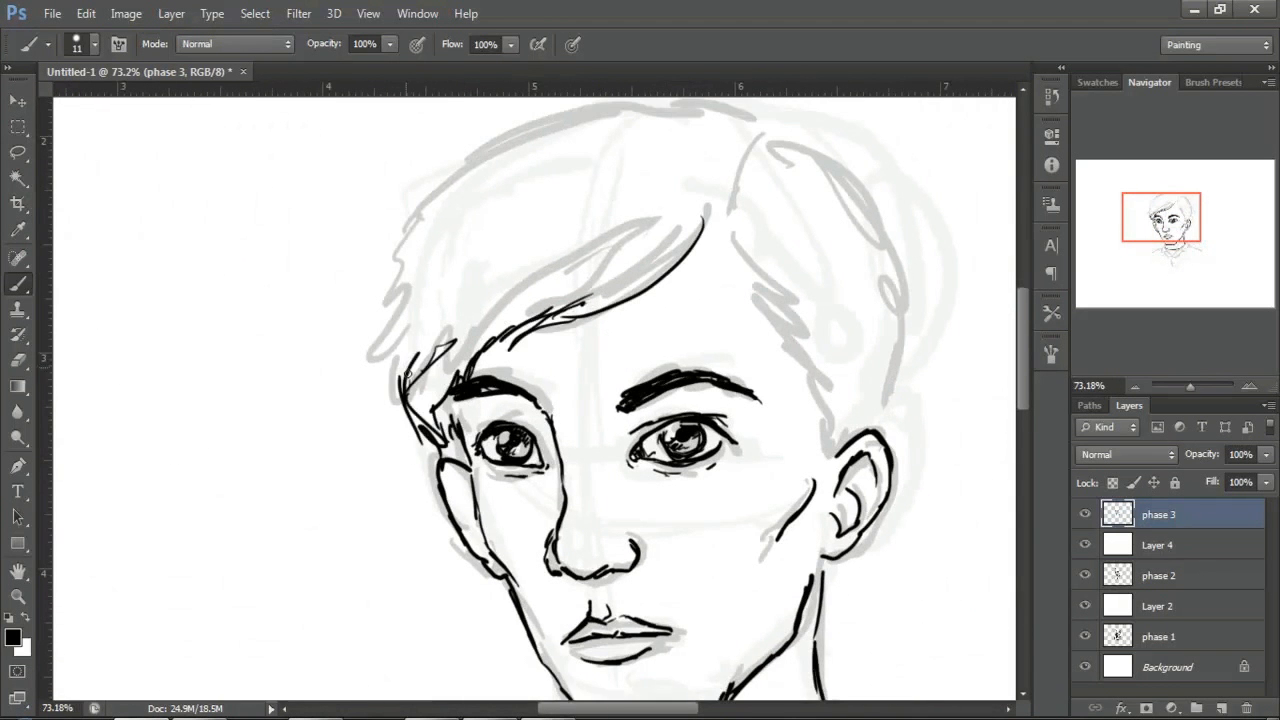
pyautogui.moveTo(392, 386); pyautogui.dragTo(420, 210)
pyautogui.moveTo(420, 210); pyautogui.dragTo(385, 232)
pyautogui.moveTo(472, 150); pyautogui.dragTo(722, 160)
pyautogui.moveTo(745, 180)
pyautogui.mouseDown()
pyautogui.moveTo(702, 228)
pyautogui.moveTo(805, 514)
pyautogui.mouseUp()
pyautogui.moveTo(830, 180); pyautogui.dragTo(755, 248)
pyautogui.moveTo(798, 474); pyautogui.dragTo(798, 514)
# Step: Draw the neck shading marks, the undershirt neckline and both flaps of the shirt collar
pyautogui.moveTo(640, 600); pyautogui.dragTo(645, 313)
pyautogui.moveTo(604, 482)
pyautogui.mouseDown()
pyautogui.moveTo(630, 506)
pyautogui.moveTo(558, 530)
pyautogui.mouseUp()
pyautogui.moveTo(692, 550)
pyautogui.mouseDown()
pyautogui.moveTo(558, 526)
pyautogui.moveTo(645, 630)
pyautogui.mouseUp()
pyautogui.moveTo(740, 515); pyautogui.dragTo(640, 645)
pyautogui.moveTo(540, 505); pyautogui.dragTo(515, 578)
pyautogui.moveTo(530, 590); pyautogui.dragTo(765, 600)
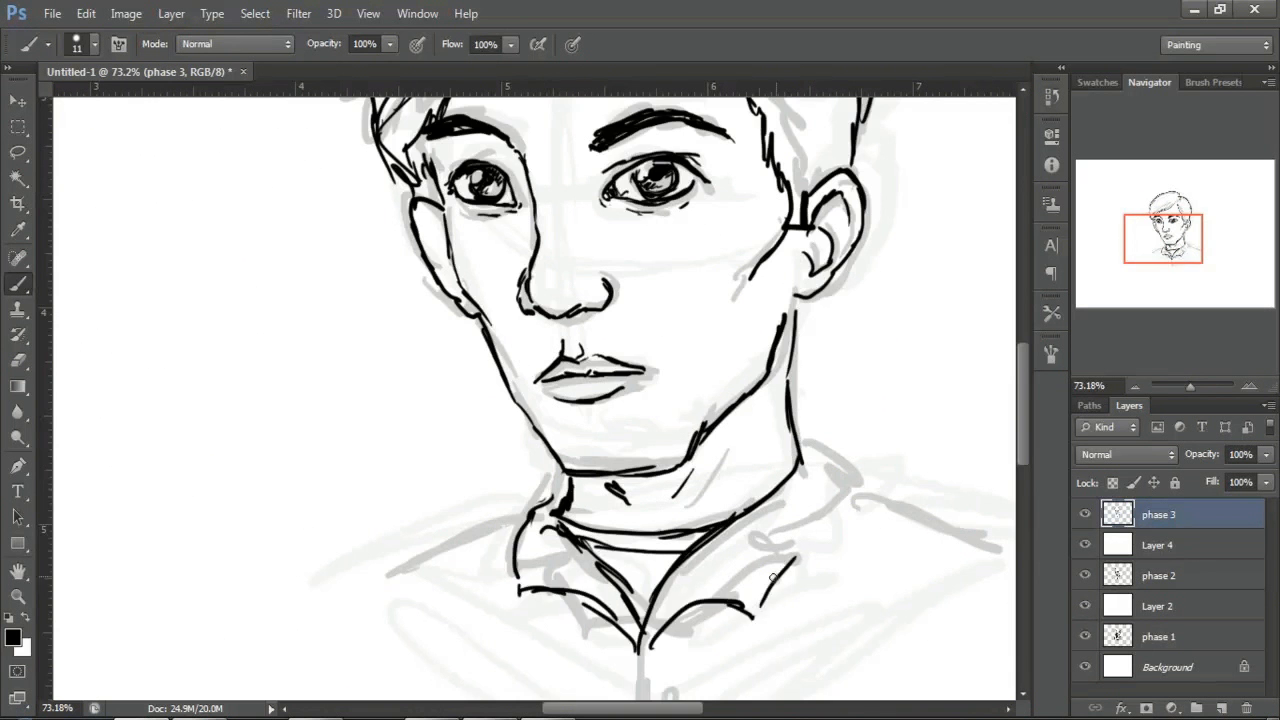
# Step: Draw the shoulder lines, the shirt's front seam and a button below the collar
pyautogui.scroll(-4, 640, 400)
pyautogui.moveTo(840, 412); pyautogui.dragTo(950, 455)
pyautogui.moveTo(655, 445)
pyautogui.mouseDown()
pyautogui.moveTo(641, 558)
pyautogui.moveTo(674, 530)
pyautogui.mouseUp()
pyautogui.scroll(-3, 800, 560)
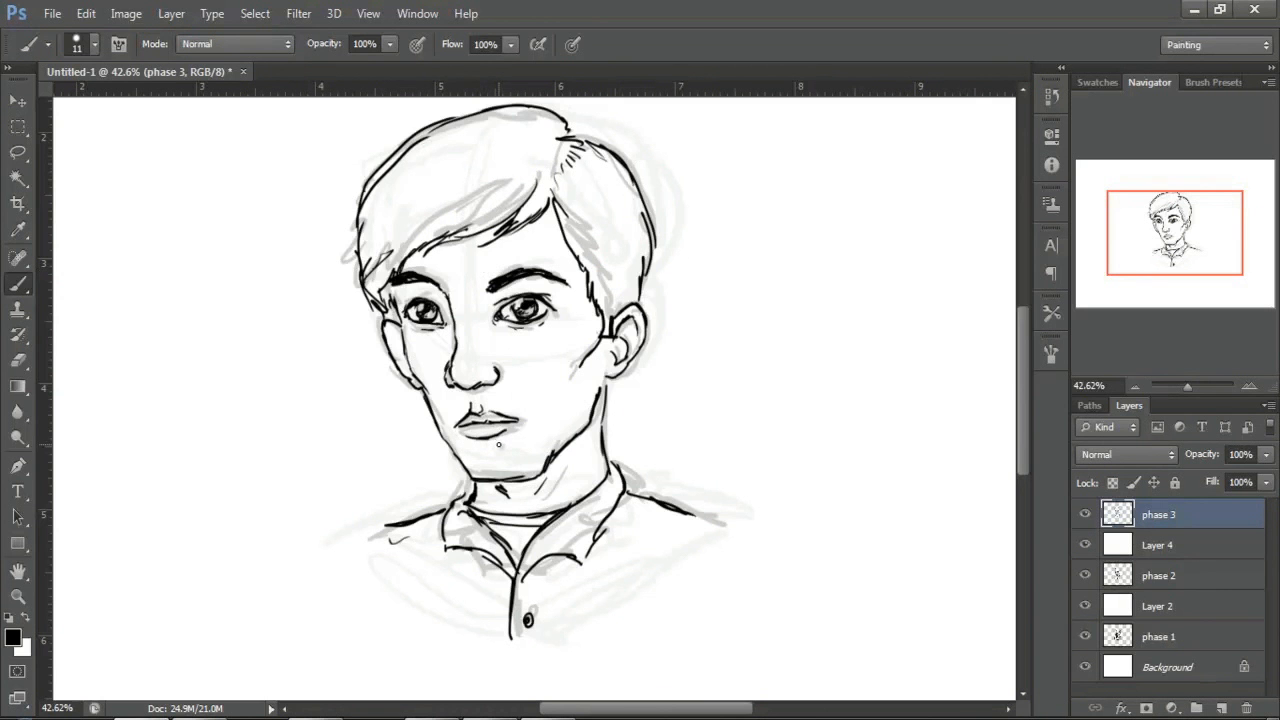
# Step: Touch up the sideburn, shirt seam and shoulder lines, alternating between Eraser and Brush
pyautogui.press('e')
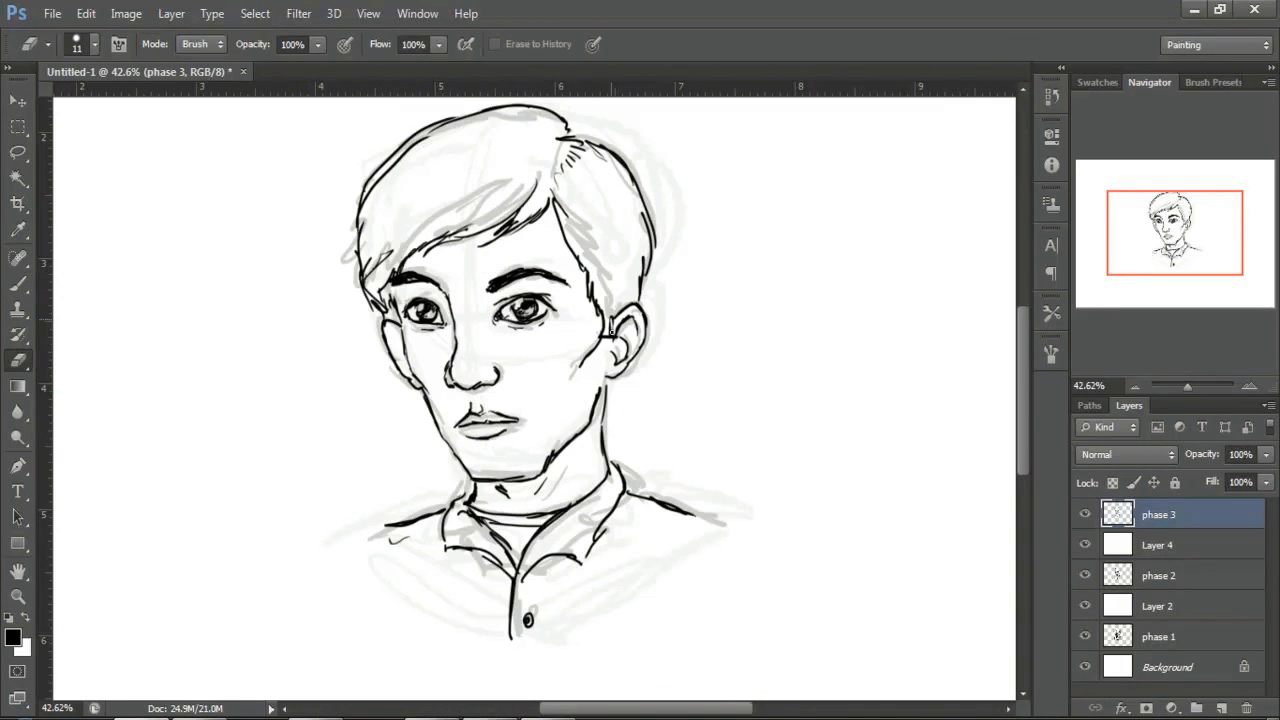
pyautogui.press('b')
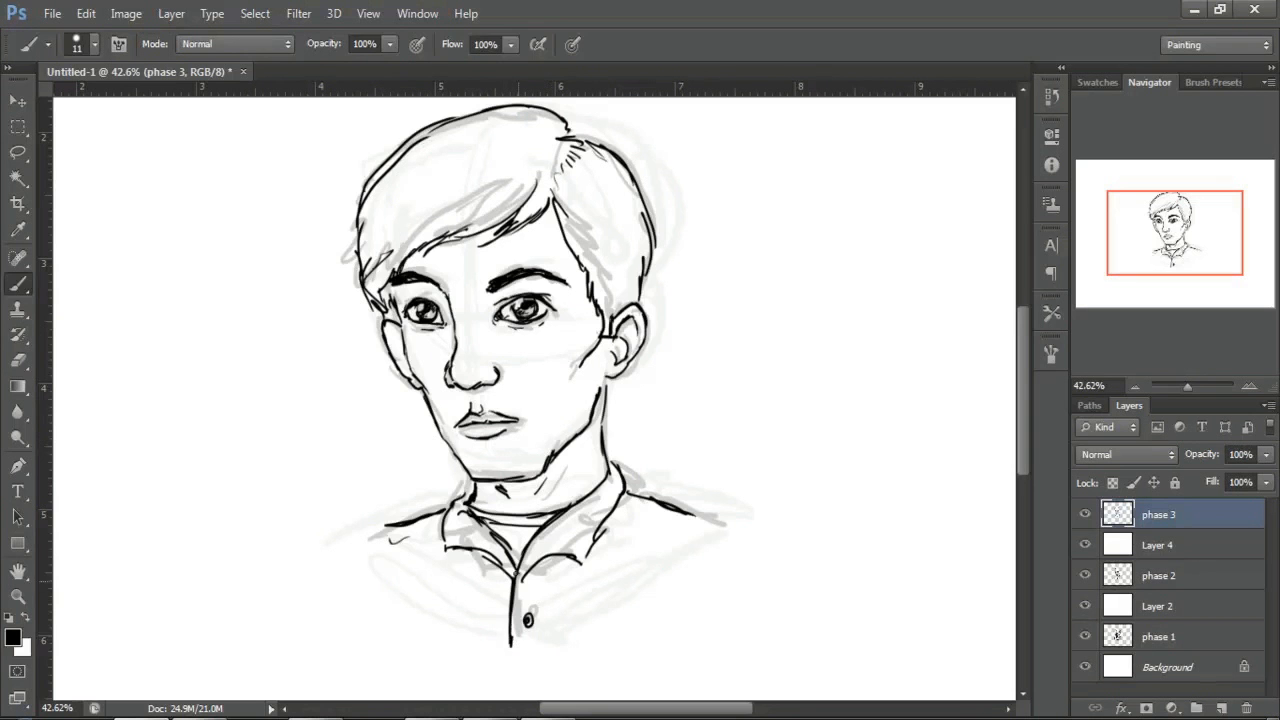
pyautogui.press('e')
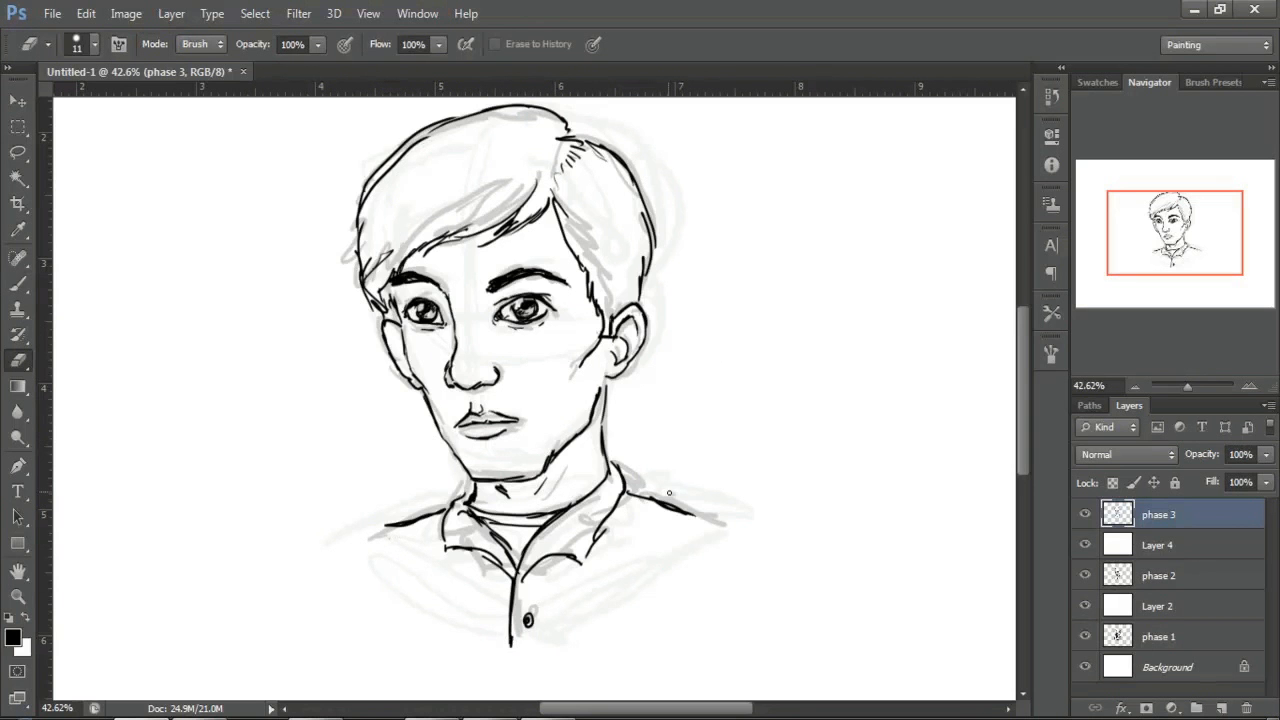
pyautogui.press('b')
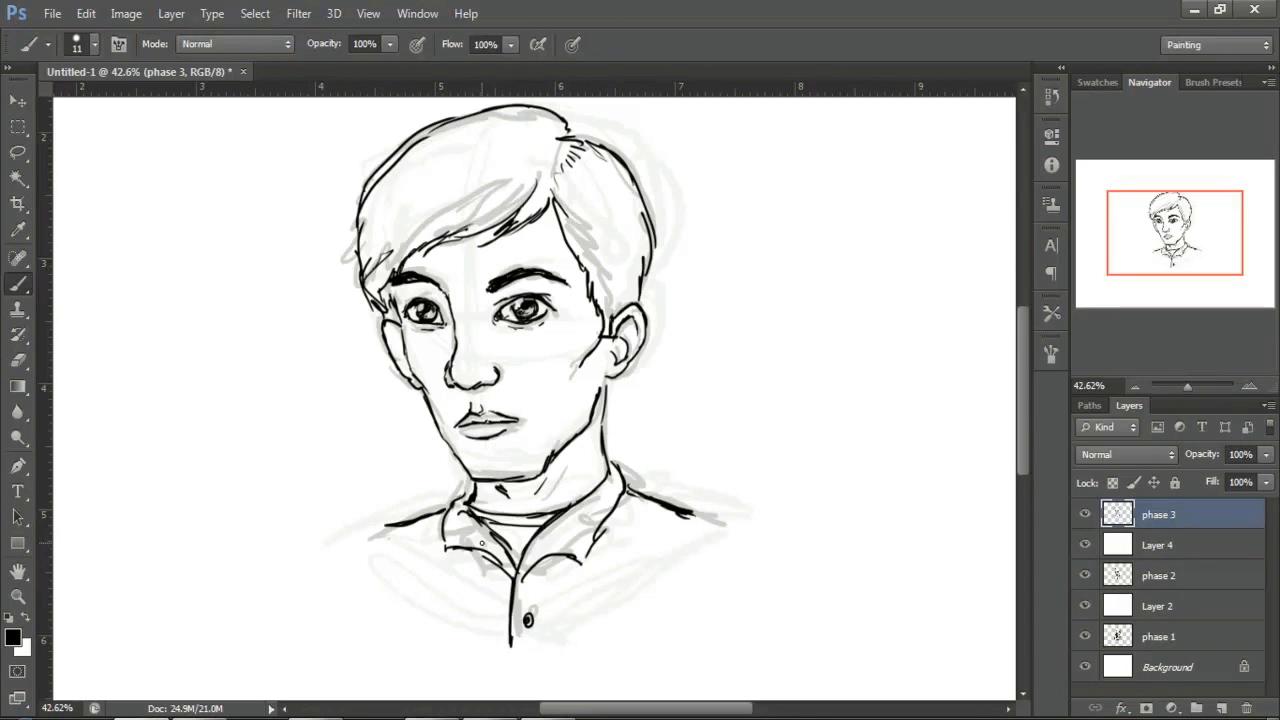
# Step: Set Layer 4's opacity to 100% to hide the older sketches, and reselect the phase 3 layer
pyautogui.click(1155, 545)
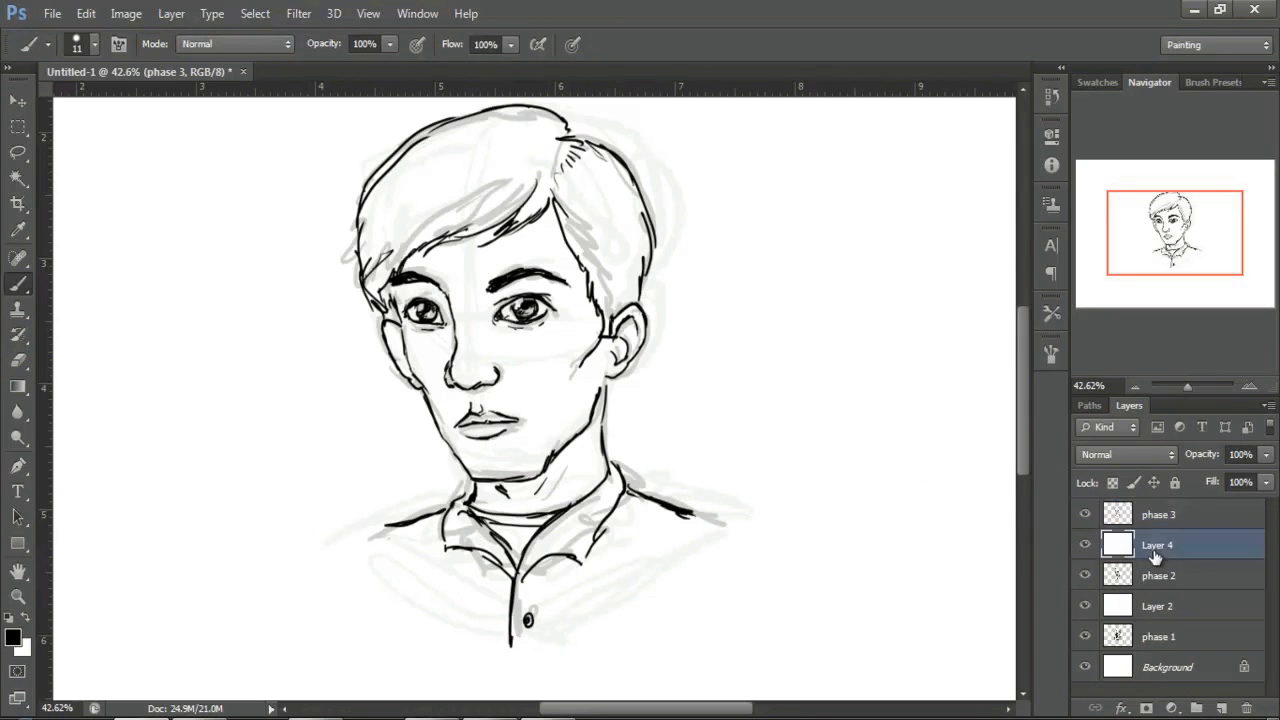
pyautogui.moveTo(1200, 455); pyautogui.dragTo(1240, 455)
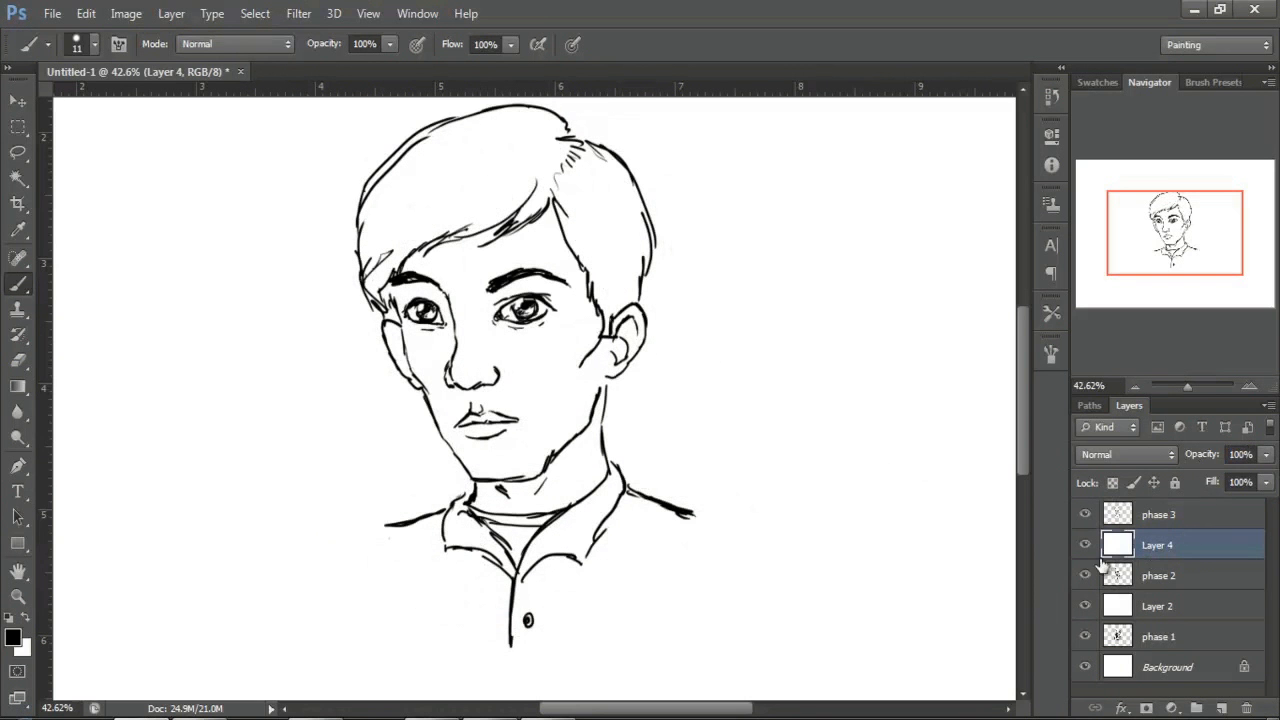
pyautogui.click(1150, 516)
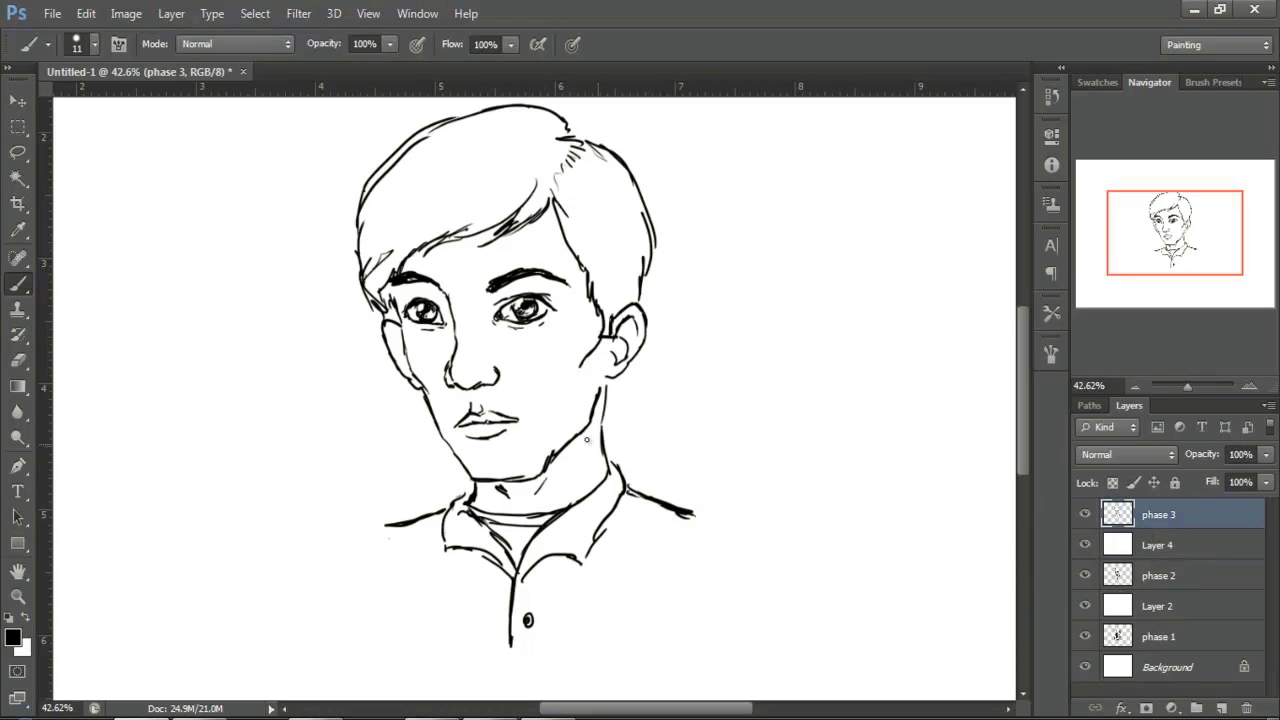
# Step: Flip the phase 3 sketch horizontally, toggling between the original and the mirrored version to compare them
pyautogui.hotkey('ctrl', 't')
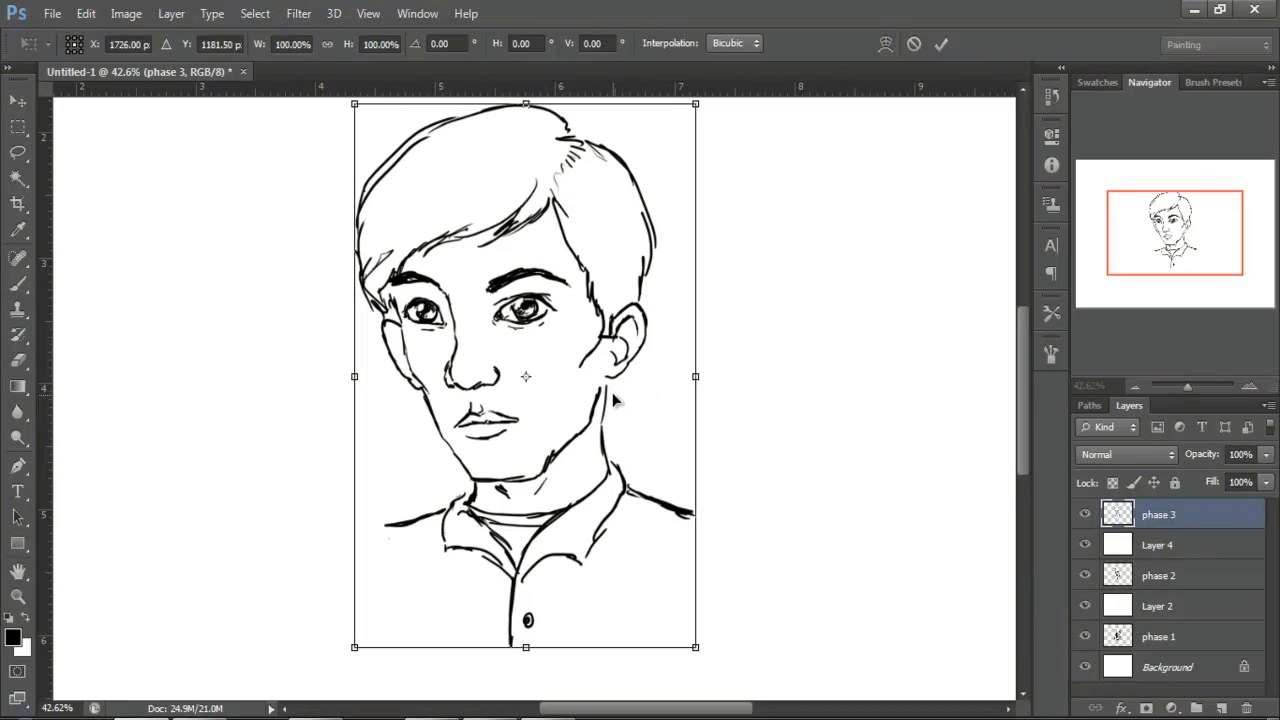
pyautogui.rightClick(628, 296)
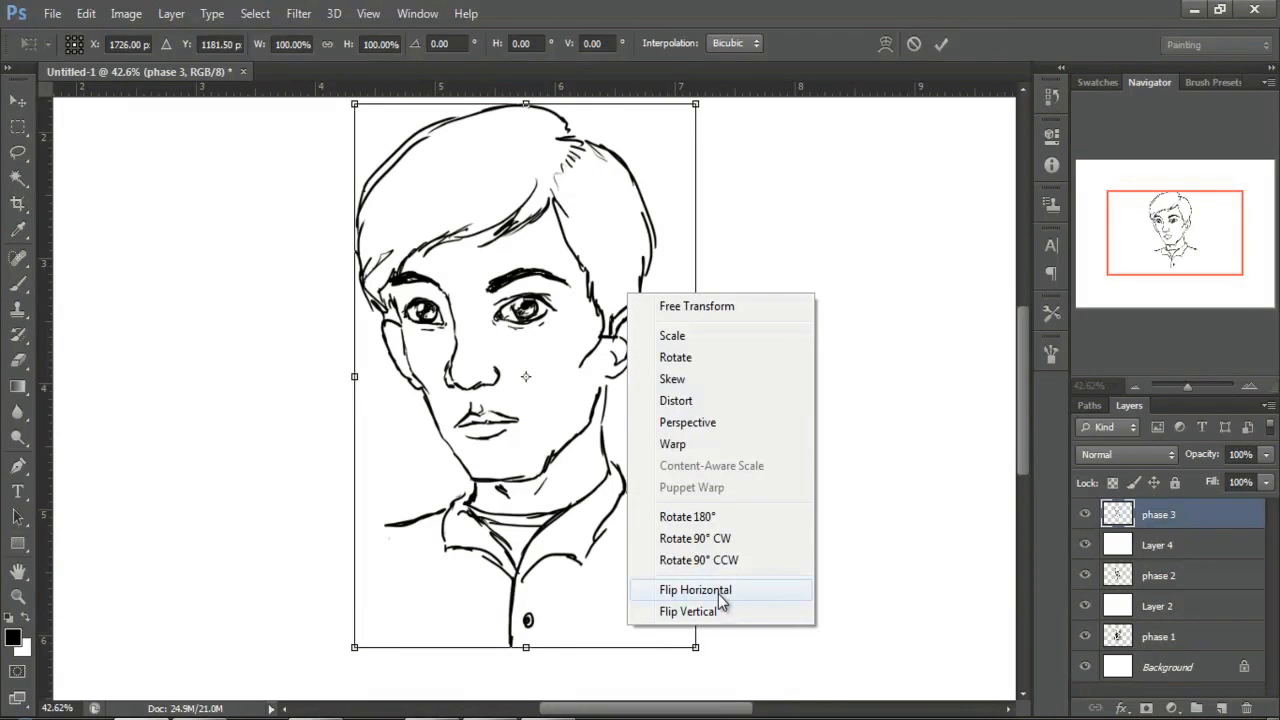
pyautogui.click(722, 598)
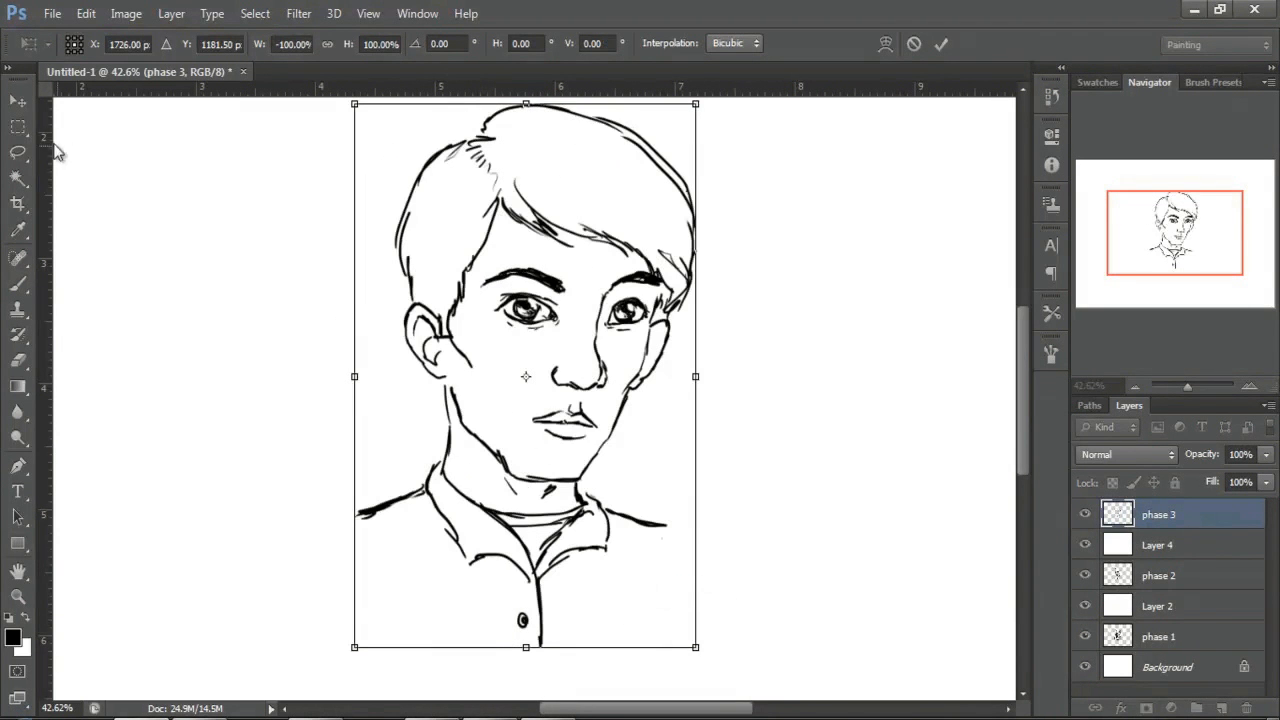
pyautogui.click(20, 160)
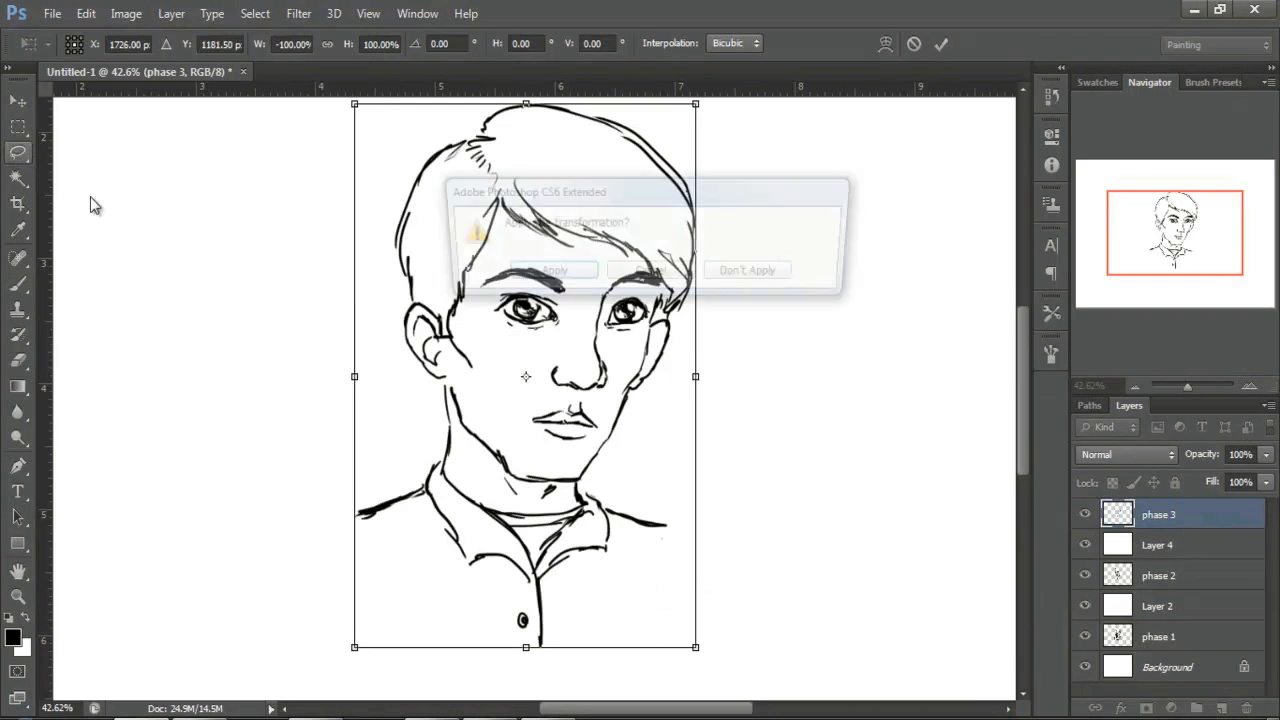
pyautogui.click(580, 272)
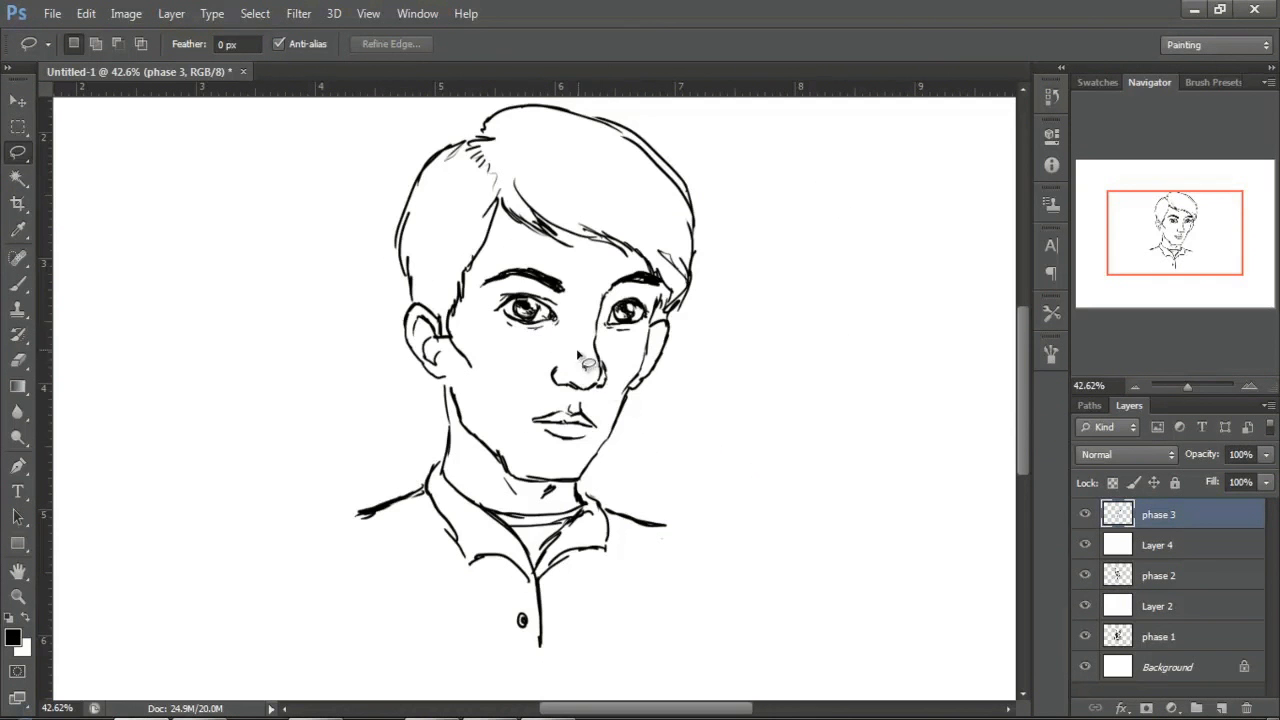
pyautogui.hotkey('ctrl', 'z')
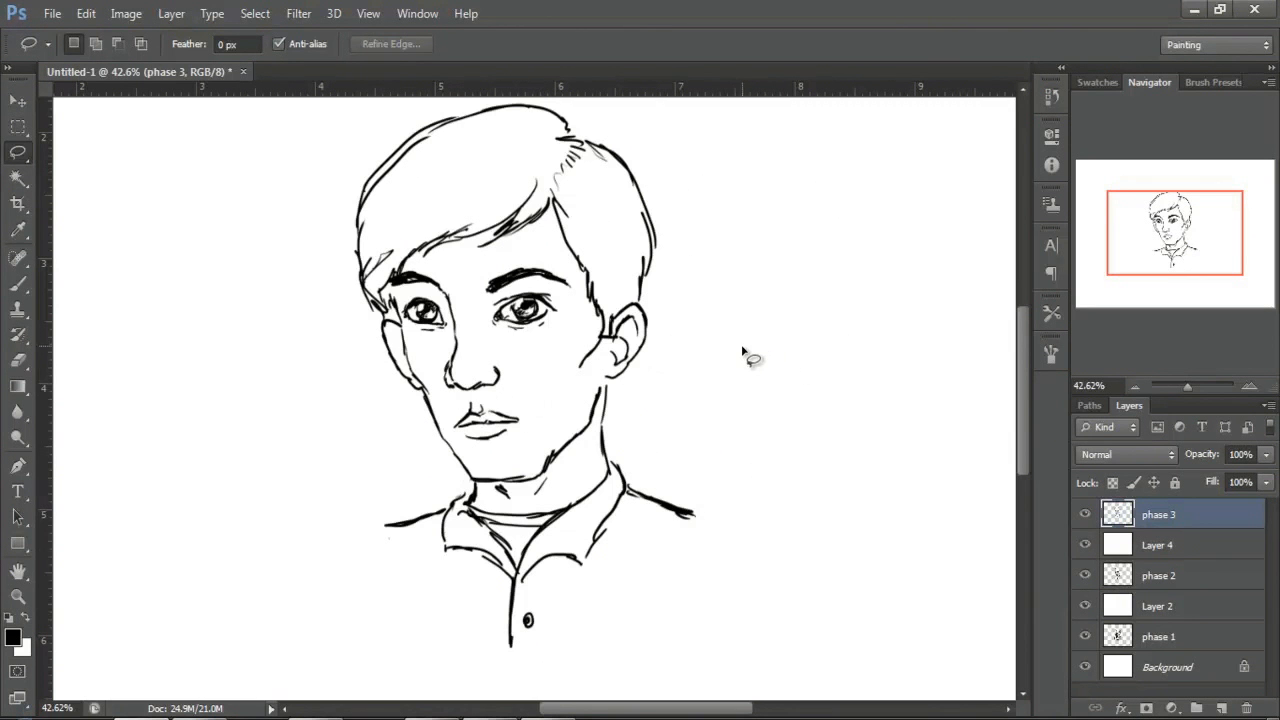
pyautogui.hotkey('ctrl', 'shift', 'h')
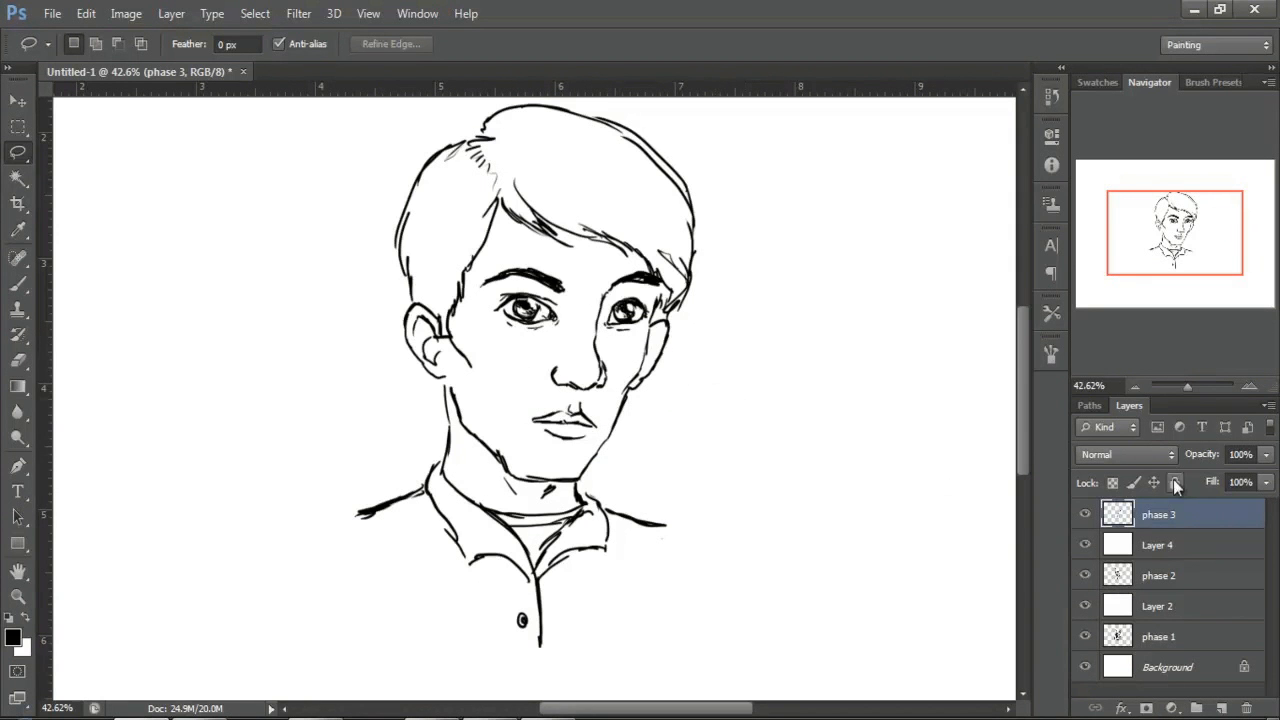
# Step: Add a new layer above phase 3, fill it with white, lower its opacity to 77% and draw a trial jaw stroke
pyautogui.click(1223, 707)
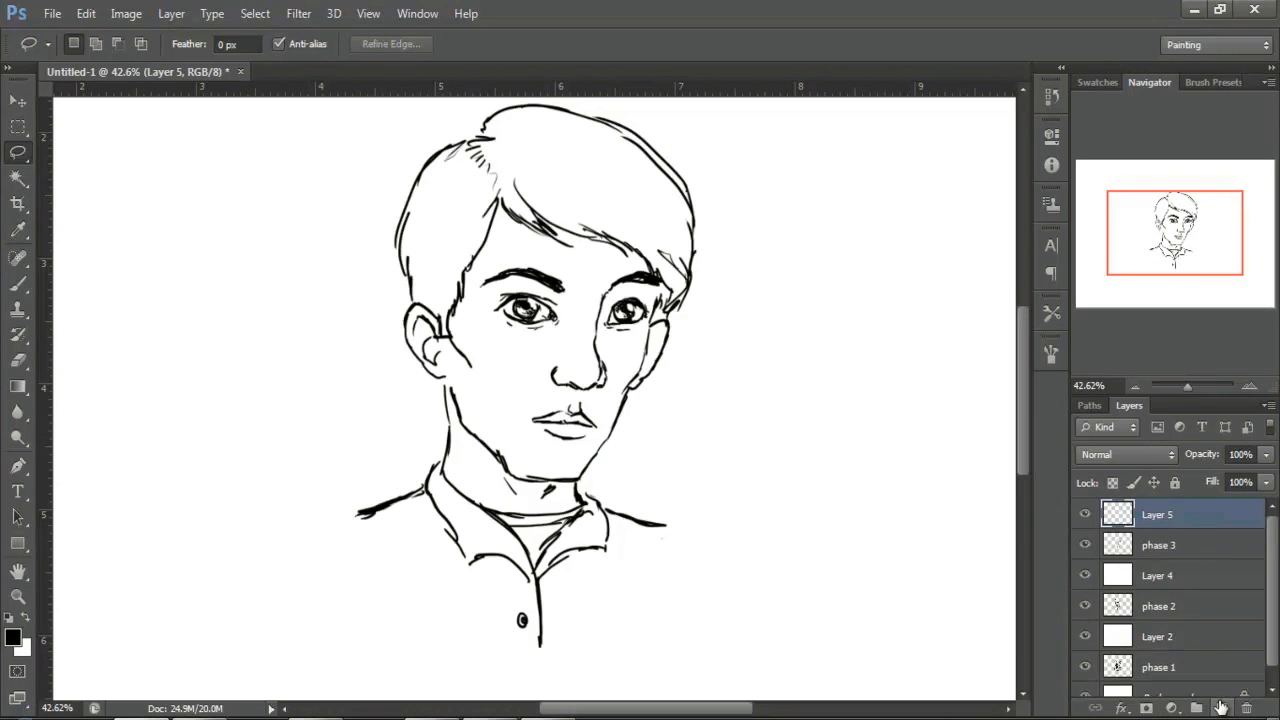
pyautogui.hotkey('ctrl', 'BackSpace')
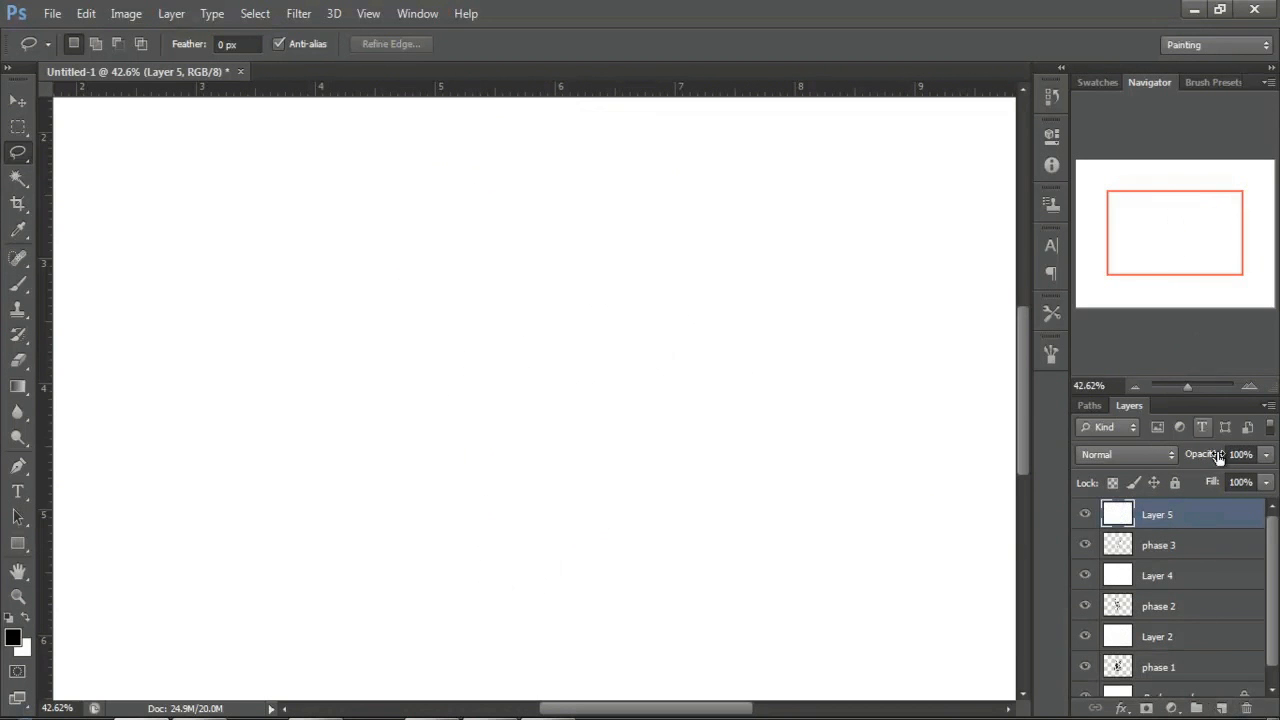
pyautogui.moveTo(1210, 458); pyautogui.dragTo(1184, 470)
pyautogui.press('b')
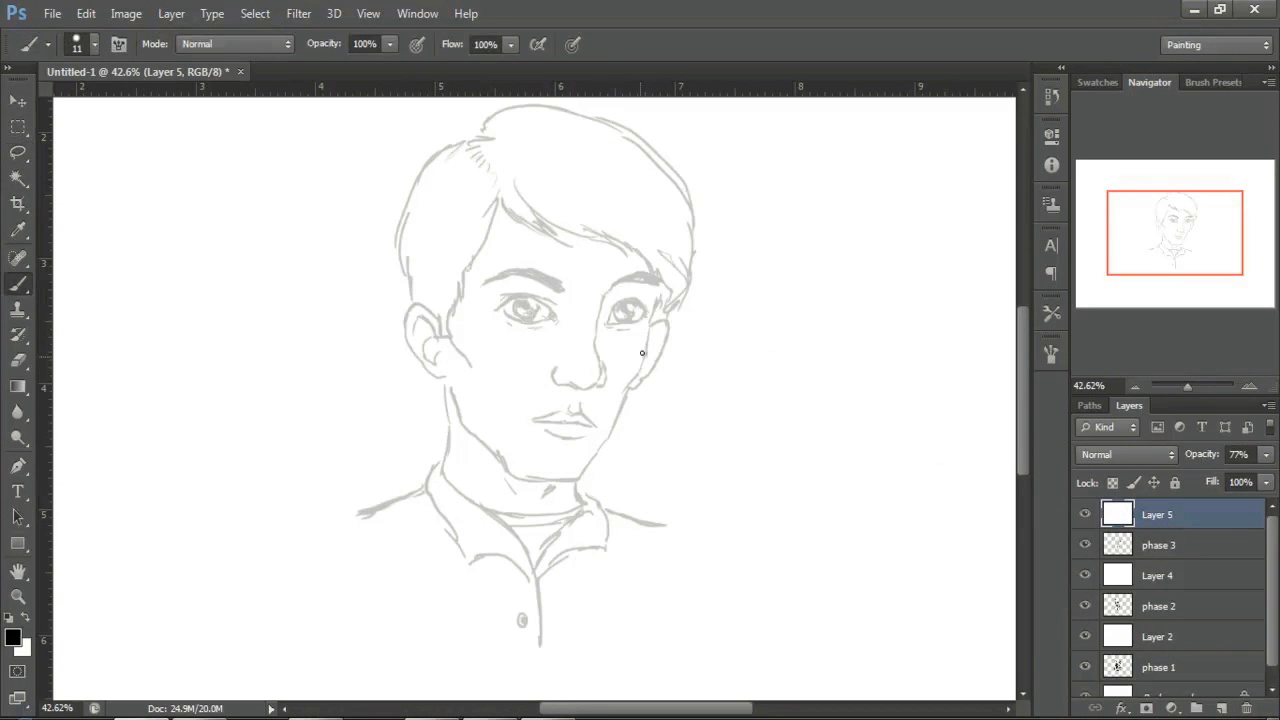
pyautogui.moveTo(567, 478)
pyautogui.mouseDown()
pyautogui.moveTo(598, 463)
pyautogui.moveTo(622, 434)
pyautogui.mouseUp()
# Step: Cut the entire contents of Layer 5 and try to free-transform that layer
pyautogui.press('e')
pyautogui.hotkey('ctrl', 'a')
pyautogui.hotkey('ctrl', 'x')
pyautogui.hotkey('ctrl', 't')
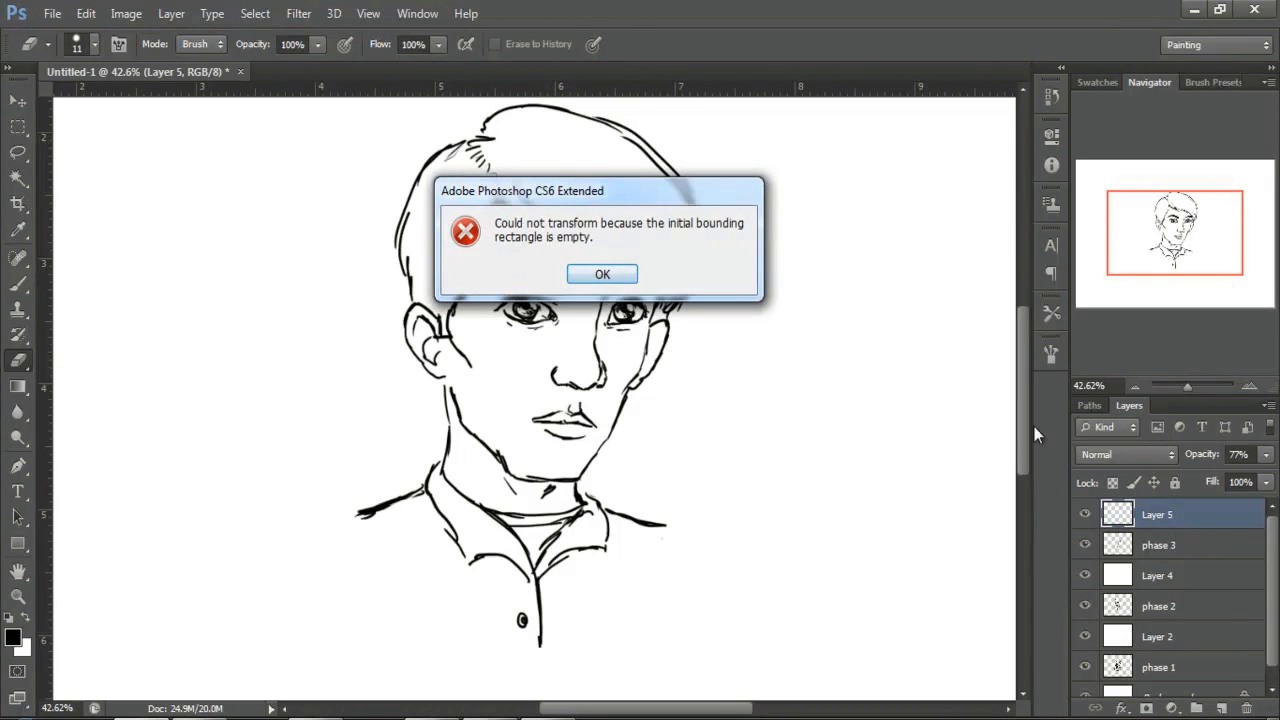
pyautogui.click(604, 276)
# Step: Distort the phase 3 sketch to about 104% width and 93% height with about 10° horizontal skew, shifting the head left, and apply it
pyautogui.click(1160, 545)
pyautogui.hotkey('ctrl', 't')
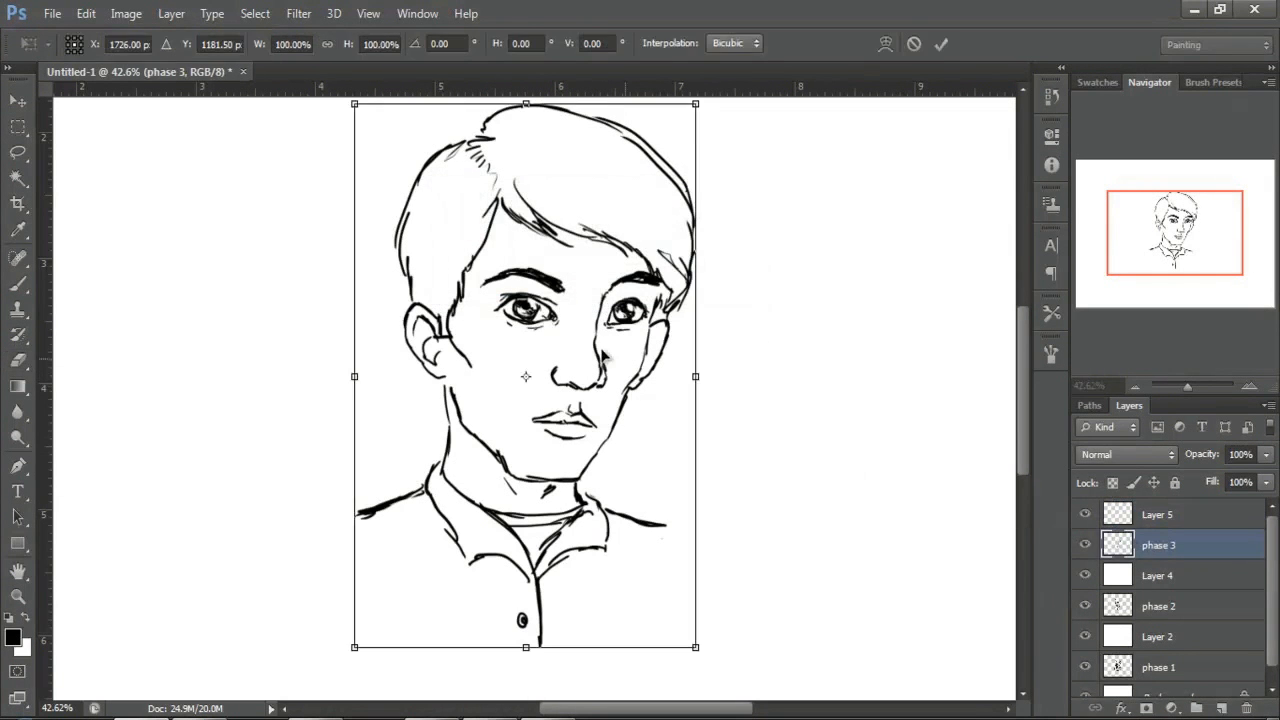
pyautogui.rightClick(612, 297)
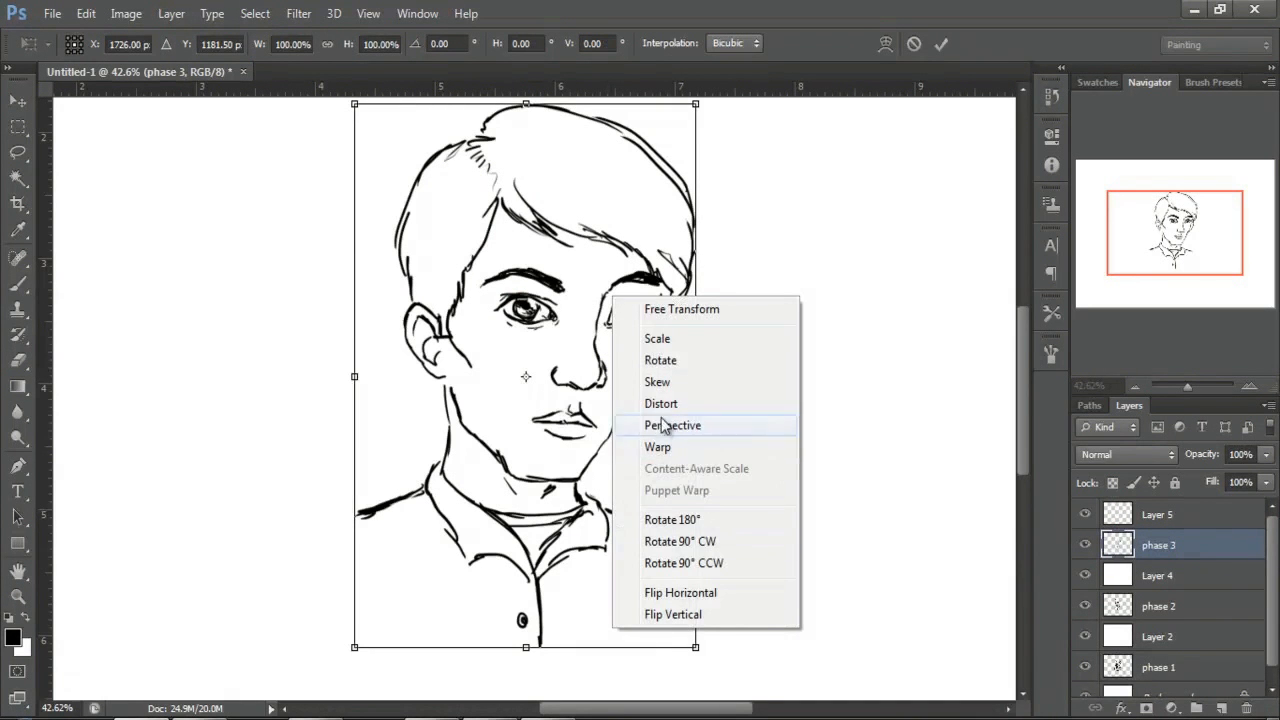
pyautogui.click(660, 403)
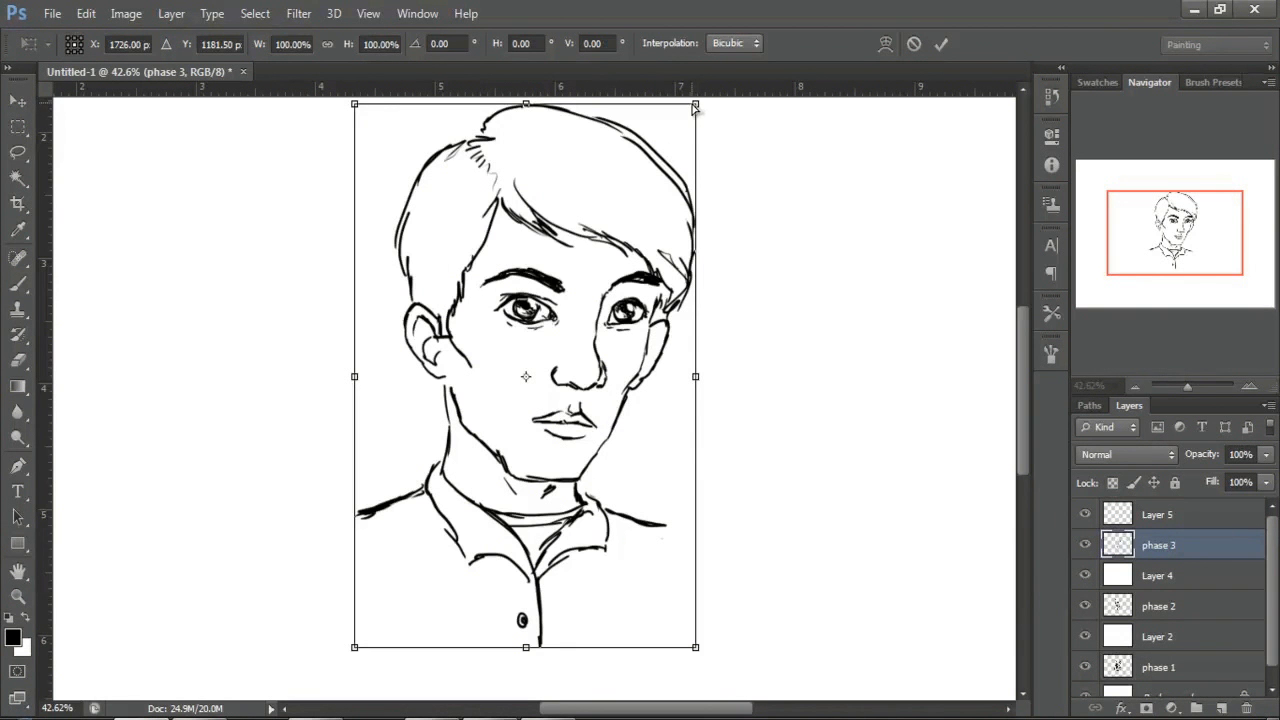
pyautogui.moveTo(697, 107); pyautogui.dragTo(658, 135)
pyautogui.moveTo(356, 108); pyautogui.dragTo(317, 149)
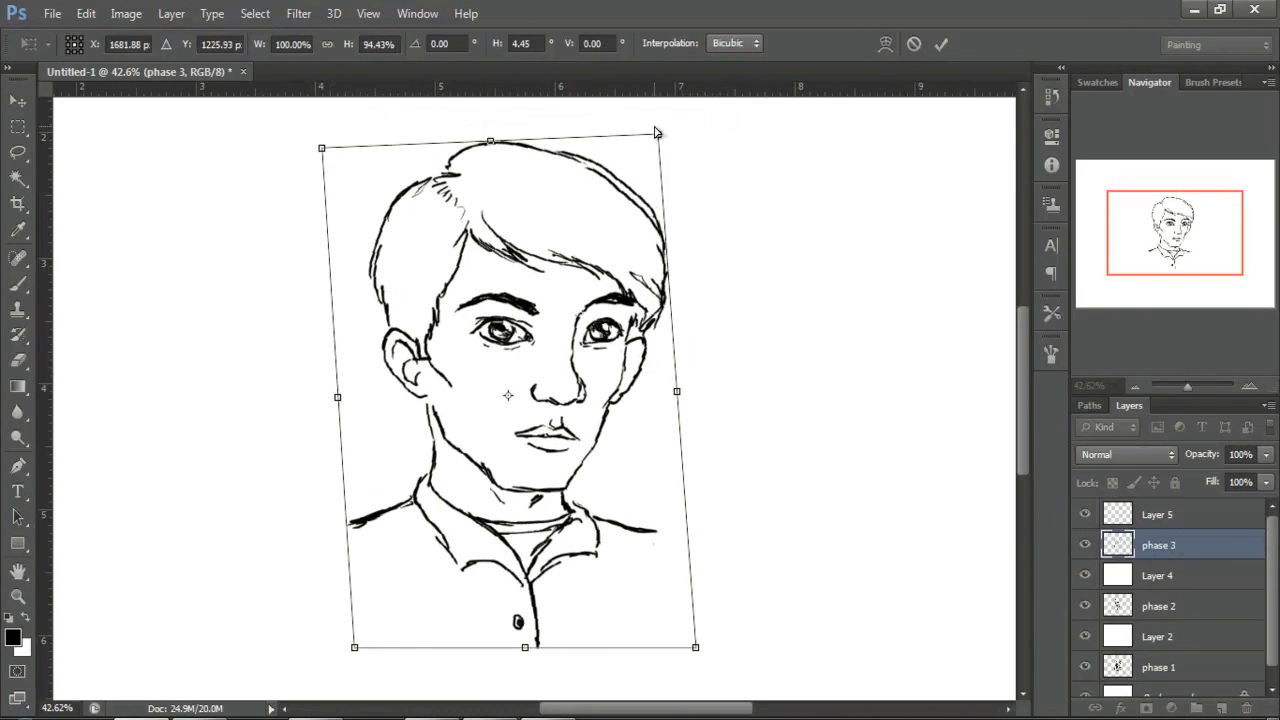
pyautogui.moveTo(643, 134); pyautogui.dragTo(597, 137)
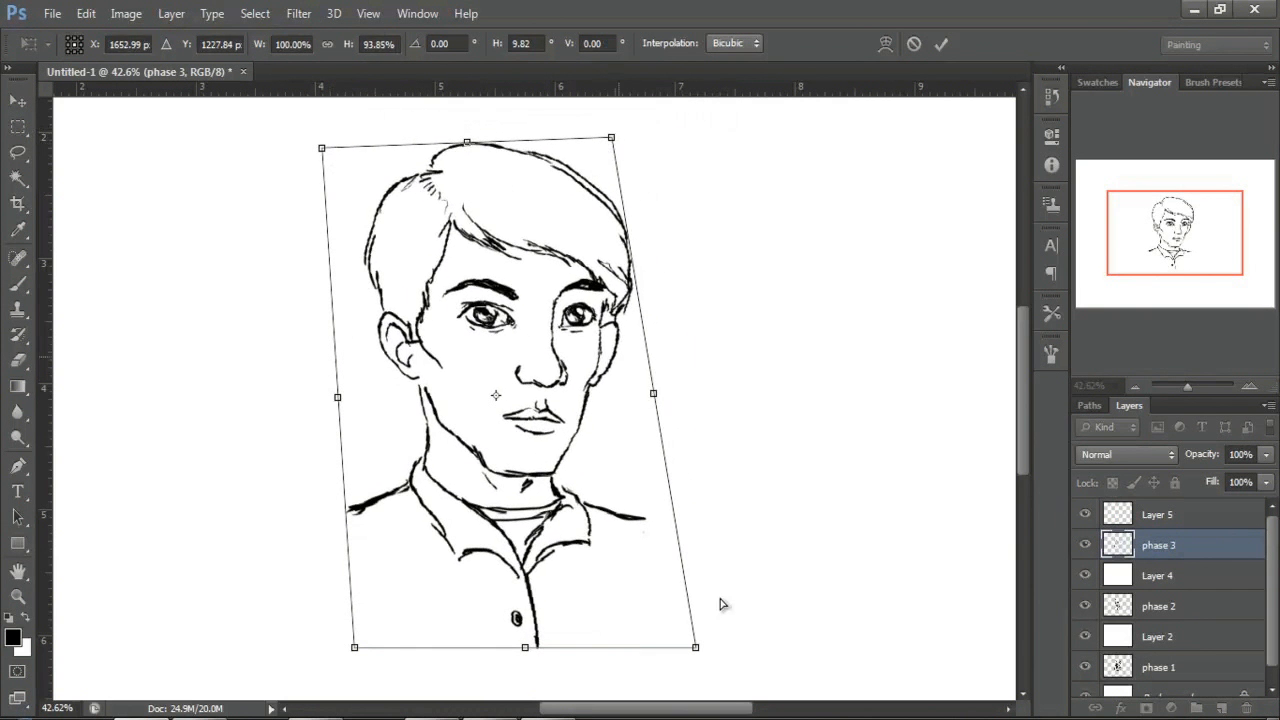
pyautogui.moveTo(712, 646); pyautogui.dragTo(743, 636)
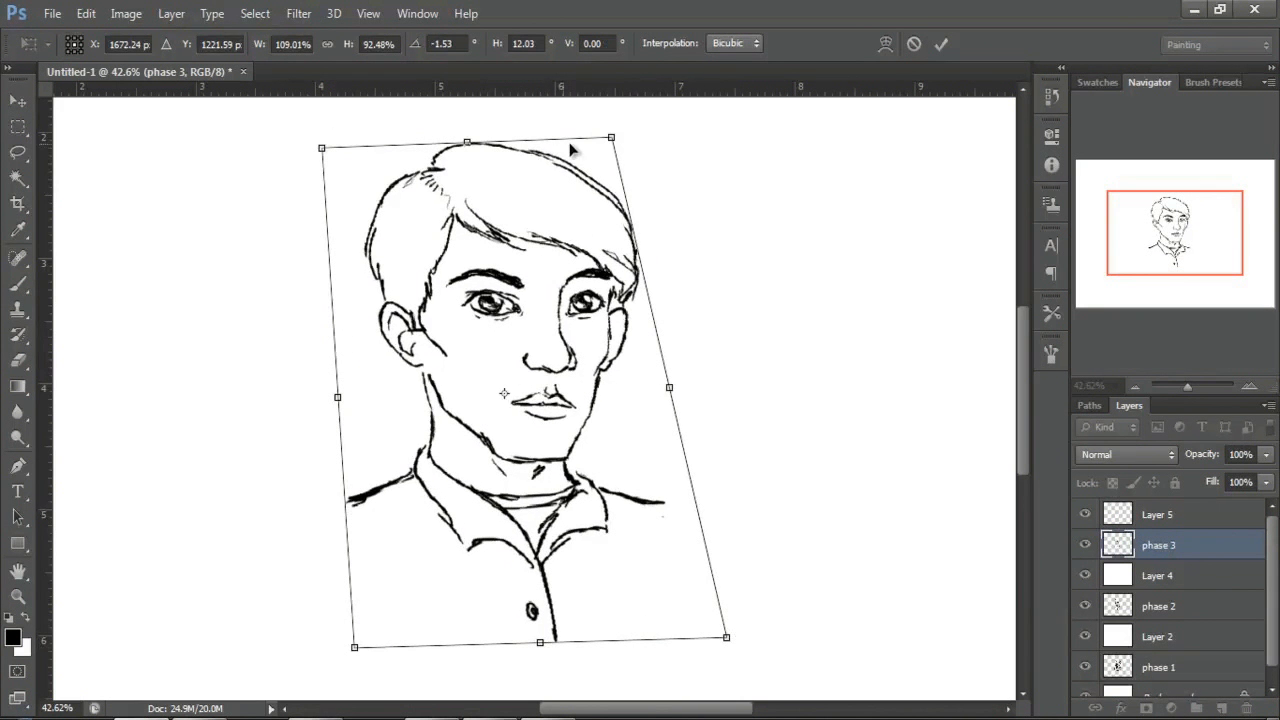
pyautogui.moveTo(611, 140); pyautogui.dragTo(639, 133)
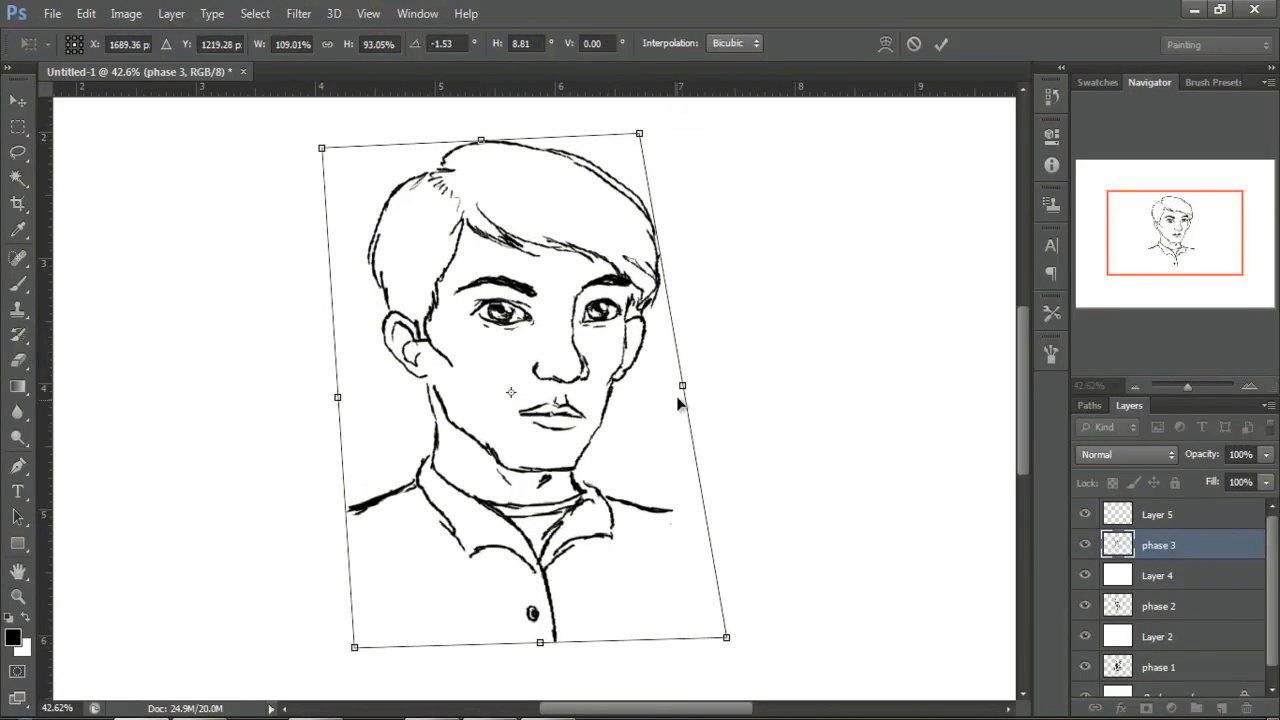
pyautogui.moveTo(683, 394); pyautogui.dragTo(660, 420)
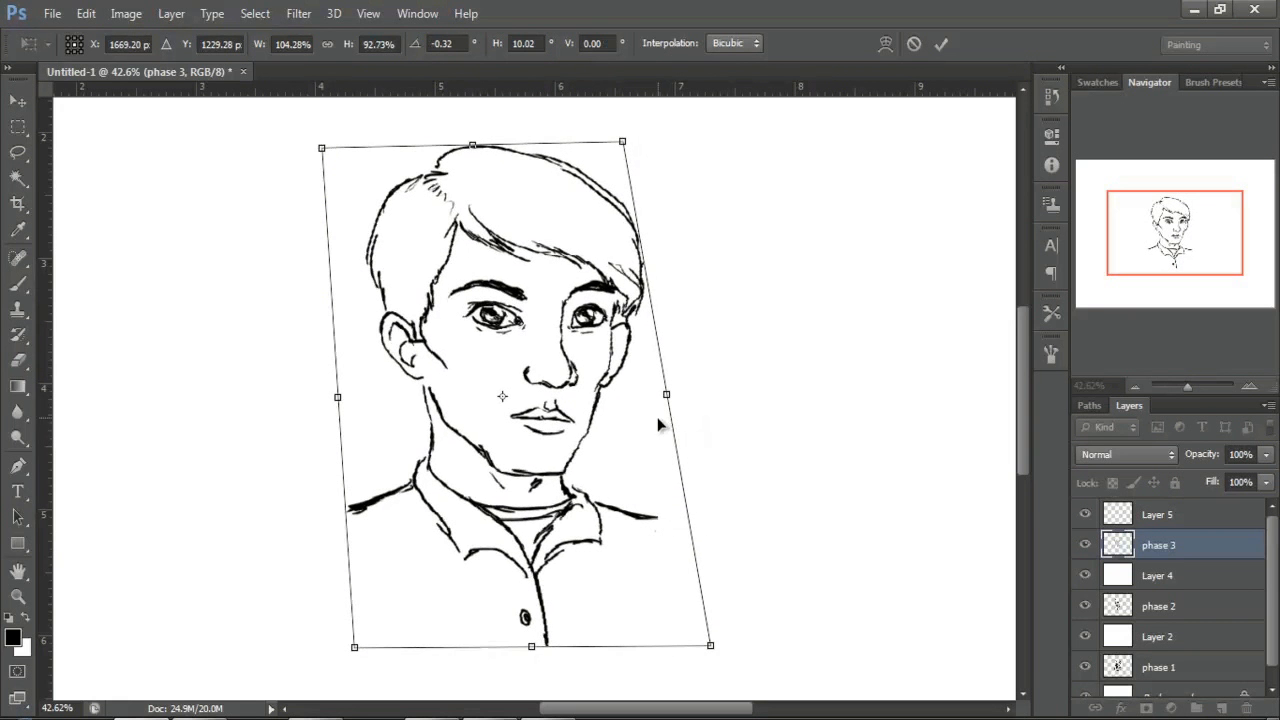
pyautogui.press('Return')
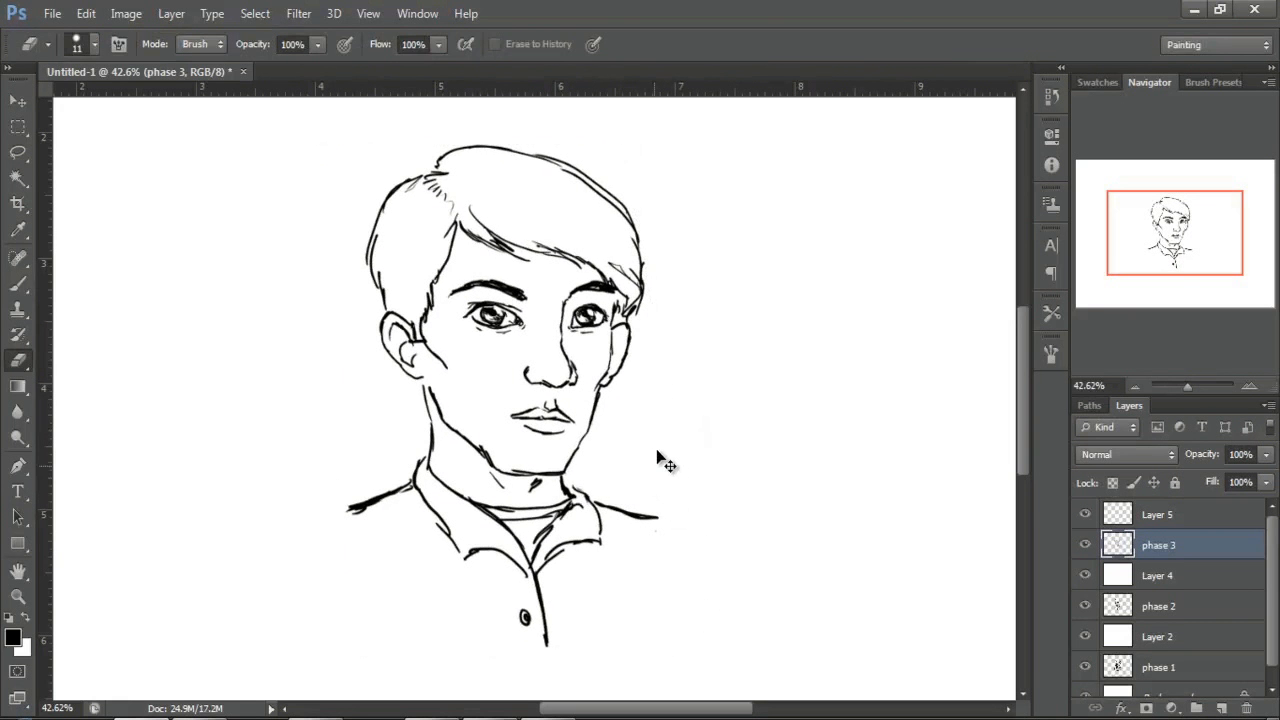
# Step: Toggle the last distortion of the phase 3 sketch off and on to compare the two versions
pyautogui.hotkey('ctrl', 'z')
pyautogui.hotkey('ctrl', 'z')
pyautogui.hotkey('ctrl', 'z')
pyautogui.hotkey('ctrl', 'z')
pyautogui.hotkey('ctrl', 'z')
# Step: Fill Layer 5 with white to fade the phase 3 sketch, and add a new layer above it for brush work
pyautogui.click(1150, 520)
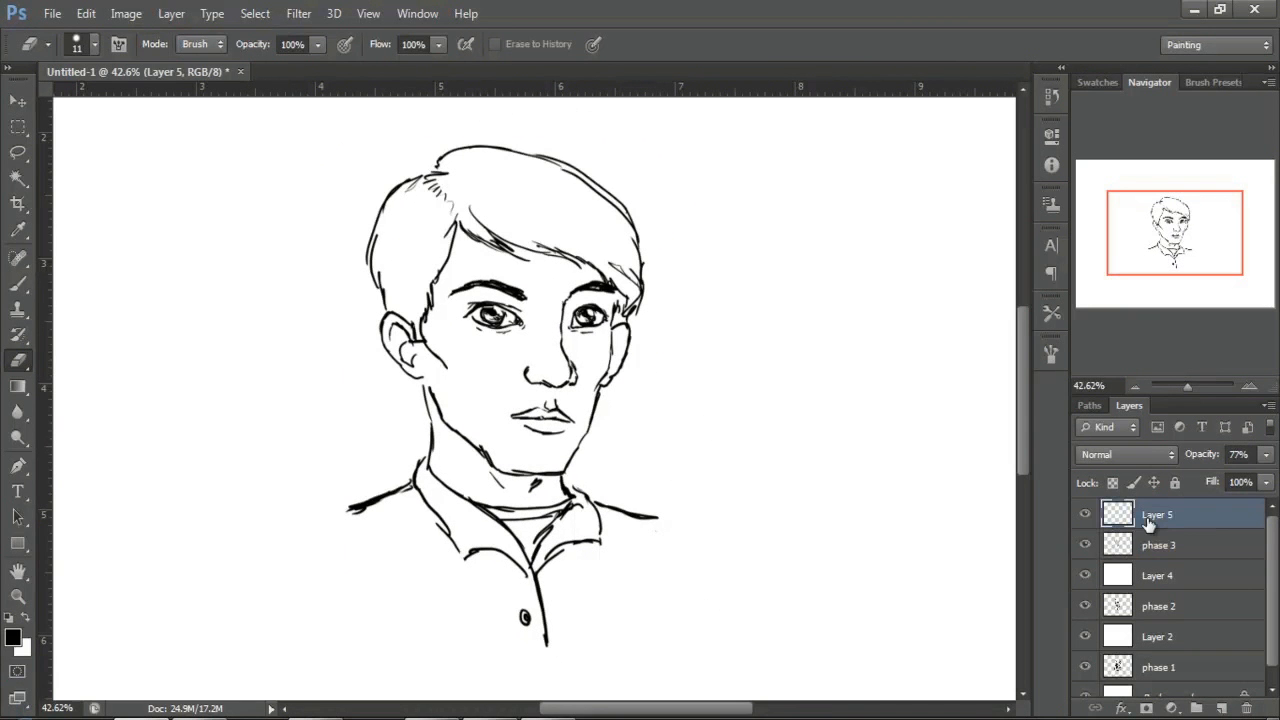
pyautogui.hotkey('ctrl', 'BackSpace')
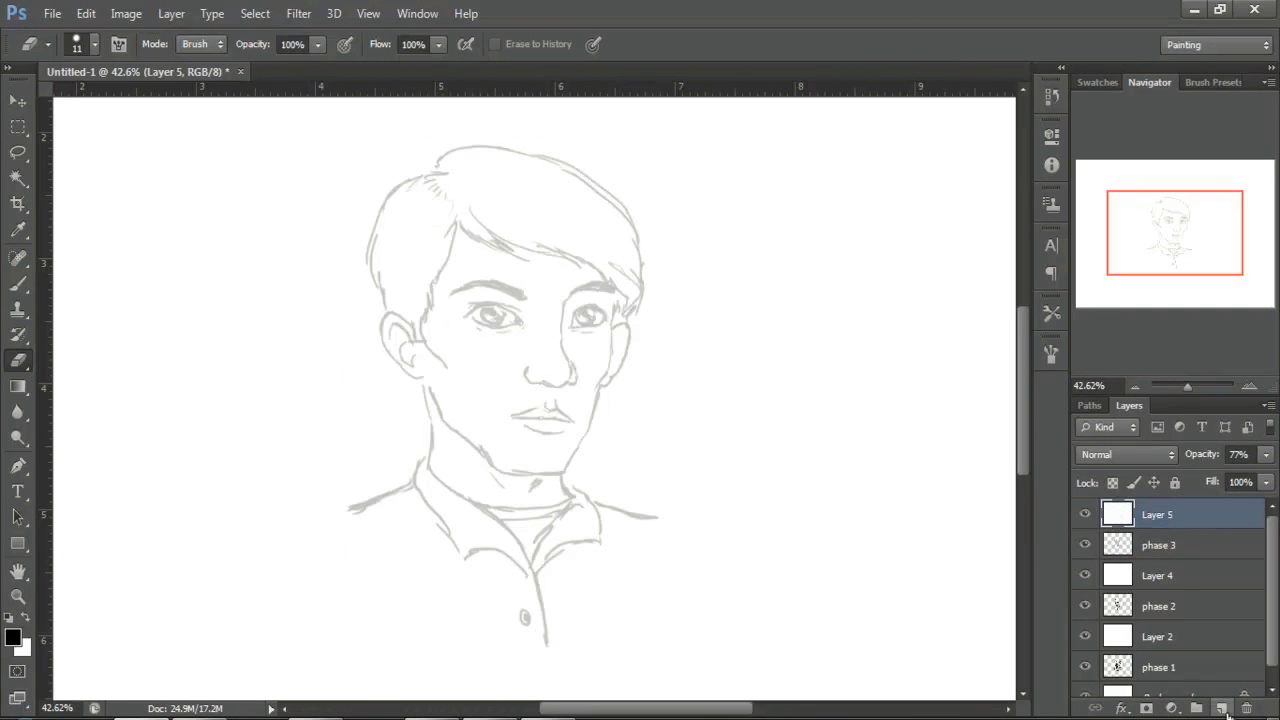
pyautogui.click(1220, 709)
pyautogui.press('b')
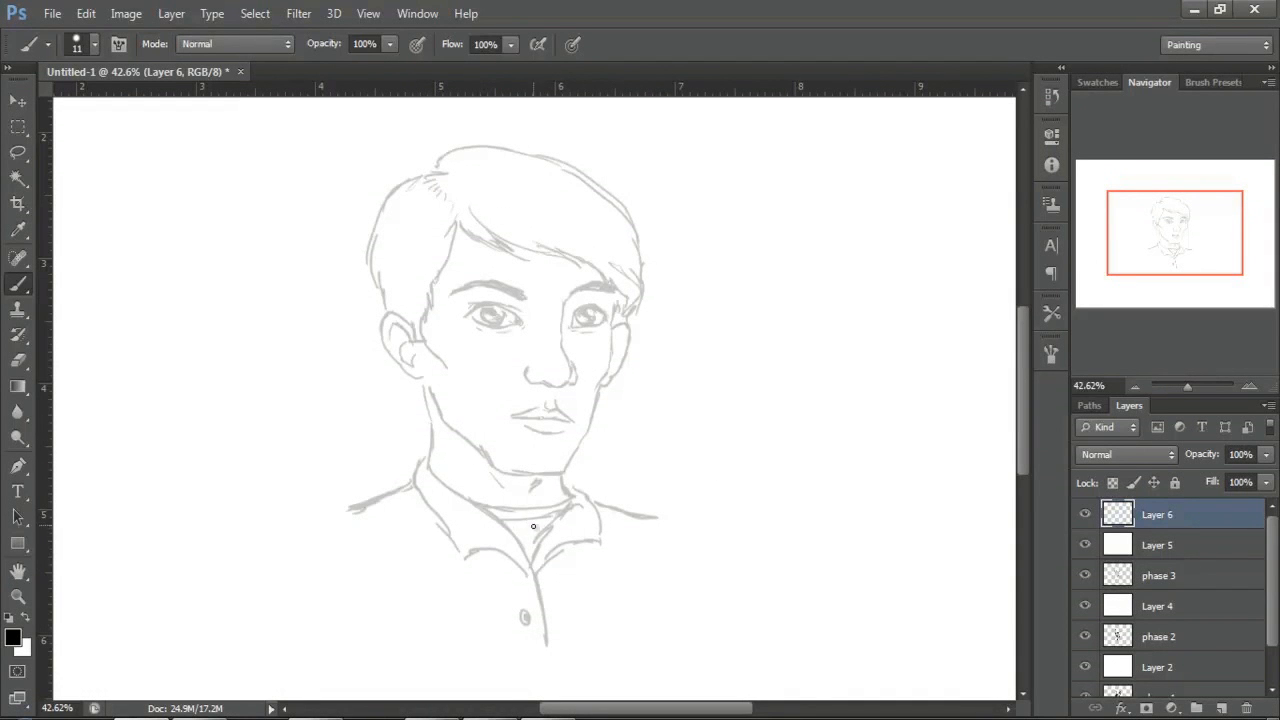
# Step: Ink the nose bridge and both eyes over the faded sketch on Layer 6, erasing stray marks
pyautogui.scroll(5, 545, 379)
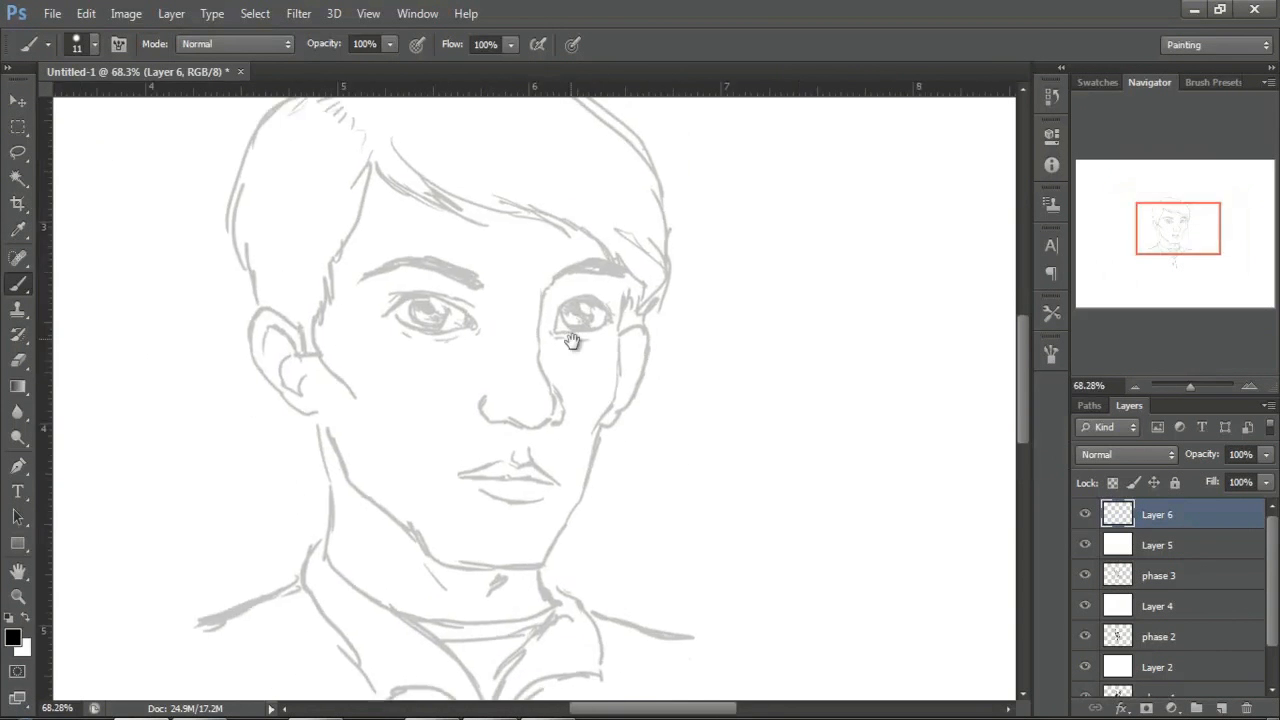
pyautogui.moveTo(523, 492)
pyautogui.mouseDown()
pyautogui.moveTo(634, 500)
pyautogui.moveTo(618, 326)
pyautogui.moveTo(557, 370)
pyautogui.mouseUp()
pyautogui.moveTo(562, 393); pyautogui.dragTo(566, 436)
pyautogui.moveTo(345, 312)
pyautogui.mouseDown()
pyautogui.moveTo(545, 296)
pyautogui.moveTo(466, 285)
pyautogui.mouseUp()
pyautogui.moveTo(620, 324)
pyautogui.mouseDown()
pyautogui.moveTo(722, 302)
pyautogui.moveTo(736, 330)
pyautogui.moveTo(725, 290)
pyautogui.mouseUp()
pyautogui.press('e')
pyautogui.press('b')
pyautogui.press('e')
pyautogui.press('b')
# Step: Ink the base of the nose, the groove beneath it and the lips on Layer 6
pyautogui.moveTo(567, 489)
pyautogui.mouseDown()
pyautogui.moveTo(611, 497)
pyautogui.moveTo(645, 470)
pyautogui.mouseUp()
pyautogui.moveTo(480, 585); pyautogui.dragTo(650, 592)
pyautogui.moveTo(510, 566); pyautogui.dragTo(628, 572)
pyautogui.moveTo(600, 552); pyautogui.dragTo(596, 520)
pyautogui.moveTo(600, 613)
pyautogui.mouseDown()
pyautogui.moveTo(535, 616)
pyautogui.moveTo(618, 624)
pyautogui.mouseUp()
pyautogui.moveTo(614, 644)
pyautogui.mouseDown()
pyautogui.moveTo(620, 578)
pyautogui.moveTo(598, 519)
pyautogui.mouseUp()
# Step: Draw the jaw and cheek contours down to the chin, erasing the parts that need correcting
pyautogui.moveTo(702, 380)
pyautogui.mouseDown()
pyautogui.moveTo(617, 595)
pyautogui.moveTo(438, 579)
pyautogui.mouseUp()
pyautogui.moveTo(276, 380); pyautogui.dragTo(401, 555)
pyautogui.press('e')
pyautogui.moveTo(346, 516)
pyautogui.mouseDown()
pyautogui.moveTo(476, 597)
pyautogui.moveTo(615, 605)
pyautogui.mouseUp()
pyautogui.moveTo(690, 370); pyautogui.dragTo(650, 535)
# Step: Ink the outlines and inner folds of both ears following the faded sketch
pyautogui.press('b')
pyautogui.moveTo(727, 240); pyautogui.dragTo(690, 378)
pyautogui.moveTo(258, 215); pyautogui.dragTo(318, 345)
pyautogui.moveTo(244, 238)
pyautogui.mouseDown()
pyautogui.moveTo(185, 210)
pyautogui.moveTo(270, 378)
pyautogui.mouseUp()
pyautogui.moveTo(258, 312); pyautogui.dragTo(240, 345)
pyautogui.moveTo(205, 240); pyautogui.dragTo(222, 328)
pyautogui.moveTo(232, 248); pyautogui.dragTo(248, 292)
pyautogui.moveTo(742, 238); pyautogui.dragTo(700, 405)
pyautogui.moveTo(735, 265)
pyautogui.mouseDown()
pyautogui.moveTo(745, 290)
pyautogui.moveTo(703, 443)
pyautogui.mouseUp()
# Step: Draw thick, dark eyebrows above both eyes and clean up their edges
pyautogui.moveTo(356, 256)
pyautogui.mouseDown()
pyautogui.moveTo(445, 232)
pyautogui.moveTo(472, 276)
pyautogui.mouseUp()
pyautogui.moveTo(445, 232)
pyautogui.mouseDown()
pyautogui.moveTo(476, 262)
pyautogui.moveTo(396, 270)
pyautogui.moveTo(428, 260)
pyautogui.mouseUp()
pyautogui.moveTo(604, 242); pyautogui.dragTo(676, 262)
pyautogui.moveTo(598, 282); pyautogui.dragTo(668, 272)
pyautogui.moveTo(640, 252)
pyautogui.mouseDown()
pyautogui.moveTo(602, 282)
pyautogui.moveTo(652, 259)
pyautogui.moveTo(653, 270)
pyautogui.moveTo(595, 274)
pyautogui.moveTo(650, 280)
pyautogui.mouseUp()
pyautogui.press('e')
pyautogui.press('b')
pyautogui.moveTo(418, 240); pyautogui.dragTo(446, 277)
pyautogui.moveTo(656, 238); pyautogui.dragTo(700, 248)
# Step: Ink the hairline beside the face and the fringe sweeping across the forehead
pyautogui.moveTo(326, 237); pyautogui.dragTo(340, 244)
pyautogui.moveTo(335, 218); pyautogui.dragTo(309, 331)
pyautogui.moveTo(214, 412); pyautogui.dragTo(311, 155)
pyautogui.moveTo(313, 154)
pyautogui.mouseDown()
pyautogui.moveTo(462, 222)
pyautogui.moveTo(650, 237)
pyautogui.mouseUp()
pyautogui.moveTo(620, 249); pyautogui.dragTo(687, 398)
pyautogui.moveTo(728, 193)
pyautogui.mouseDown()
pyautogui.moveTo(745, 343)
pyautogui.moveTo(706, 395)
pyautogui.mouseUp()
# Step: Draw the outer contour of the hair around the sides and crown of the head
pyautogui.moveTo(90, 140); pyautogui.dragTo(110, 390)
pyautogui.moveTo(400, 300); pyautogui.dragTo(446, 525)
pyautogui.moveTo(130, 360)
pyautogui.mouseDown()
pyautogui.moveTo(290, 185)
pyautogui.moveTo(678, 155)
pyautogui.mouseUp()
pyautogui.moveTo(682, 190); pyautogui.dragTo(735, 240)
pyautogui.moveTo(748, 290); pyautogui.dragTo(786, 420)
pyautogui.press('e')
pyautogui.press('b')
# Step: Ink the neck, the lower jaw line and both halves of the shirt collar with its front opening
pyautogui.scroll(-5, 600, 400)
pyautogui.moveTo(325, 340); pyautogui.dragTo(340, 510)
pyautogui.moveTo(530, 610); pyautogui.dragTo(668, 545)
pyautogui.scroll(-2, 600, 400)
pyautogui.moveTo(478, 445); pyautogui.dragTo(565, 552)
pyautogui.moveTo(420, 418); pyautogui.dragTo(565, 550)
pyautogui.moveTo(682, 405); pyautogui.dragTo(575, 555)
pyautogui.moveTo(305, 322)
pyautogui.mouseDown()
pyautogui.moveTo(415, 578)
pyautogui.moveTo(600, 690)
pyautogui.mouseUp()
pyautogui.moveTo(570, 560); pyautogui.dragTo(735, 551)
pyautogui.moveTo(660, 368); pyautogui.dragTo(750, 568)
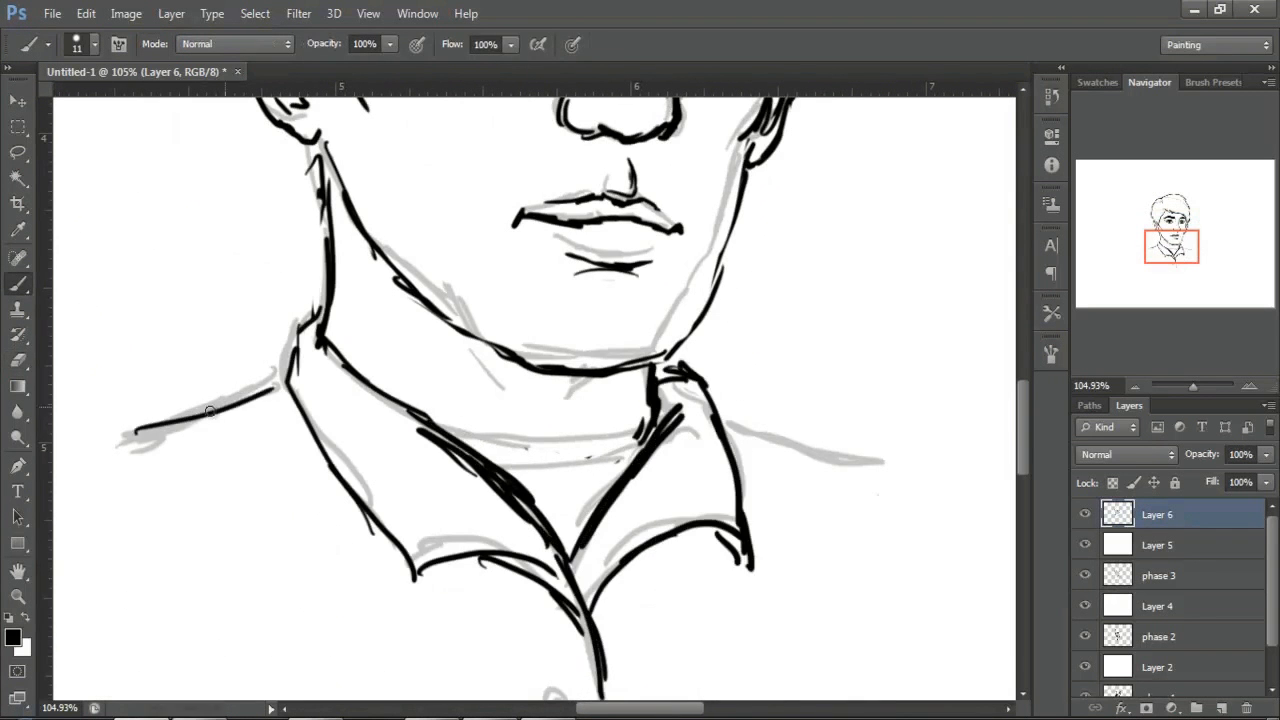
# Step: Draw both shoulder lines, the shirt button and the neck muscle lines below the chin
pyautogui.moveTo(136, 434); pyautogui.dragTo(283, 388)
pyautogui.moveTo(722, 420); pyautogui.dragTo(857, 480)
pyautogui.moveTo(546, 634); pyautogui.dragTo(558, 650)
pyautogui.moveTo(655, 670); pyautogui.dragTo(625, 665)
pyautogui.moveTo(618, 436); pyautogui.dragTo(598, 479)
pyautogui.moveTo(527, 426)
pyautogui.mouseDown()
pyautogui.moveTo(554, 480)
pyautogui.moveTo(551, 465)
pyautogui.mouseUp()
pyautogui.press('e')
pyautogui.hotkey('ctrl', 't')
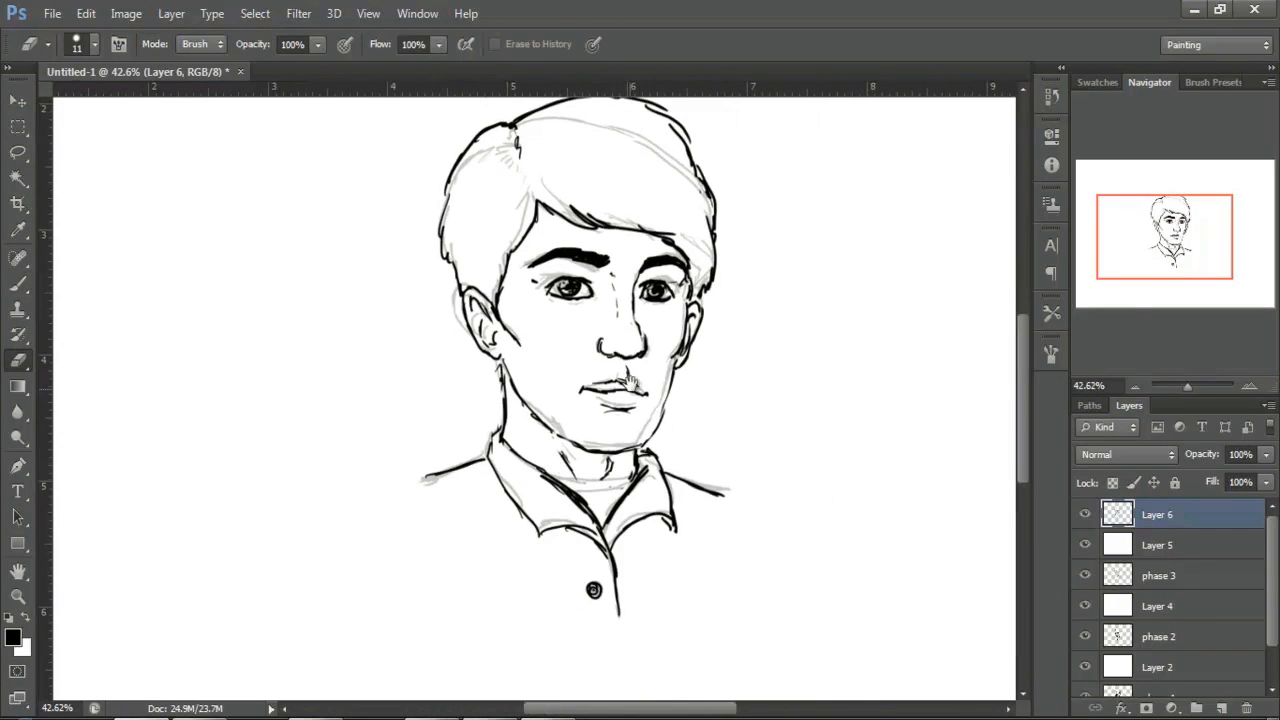
pyautogui.click(18, 153)
pyautogui.moveTo(777, 438)
pyautogui.mouseDown()
pyautogui.moveTo(694, 457)
pyautogui.moveTo(700, 470)
pyautogui.mouseUp()
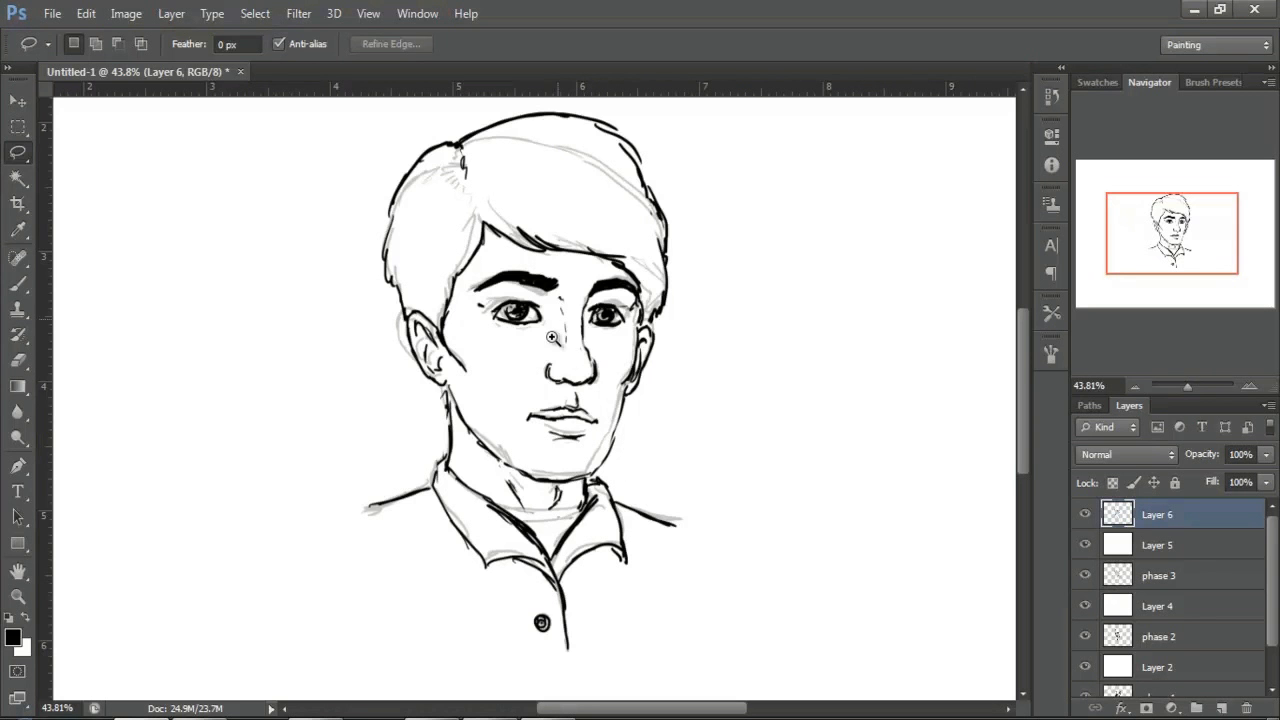
pyautogui.keyDown('ctrl'); pyautogui.moveTo(574, 362); pyautogui.dragTo(592, 384); pyautogui.keyUp('ctrl')
pyautogui.press('b')
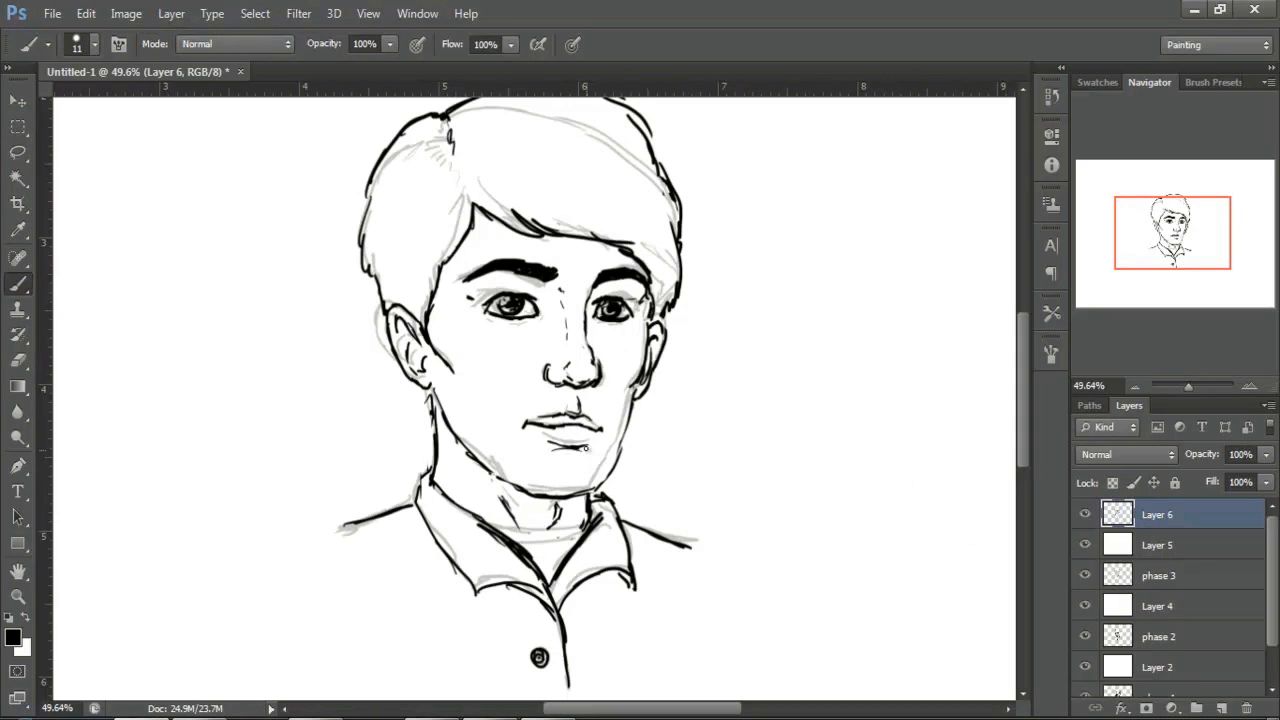
# Step: Raise Layer 5's opacity to 100% so it fully hides the phase 3 sketch
pyautogui.click(1142, 543)
pyautogui.moveTo(1206, 457); pyautogui.dragTo(1264, 452)
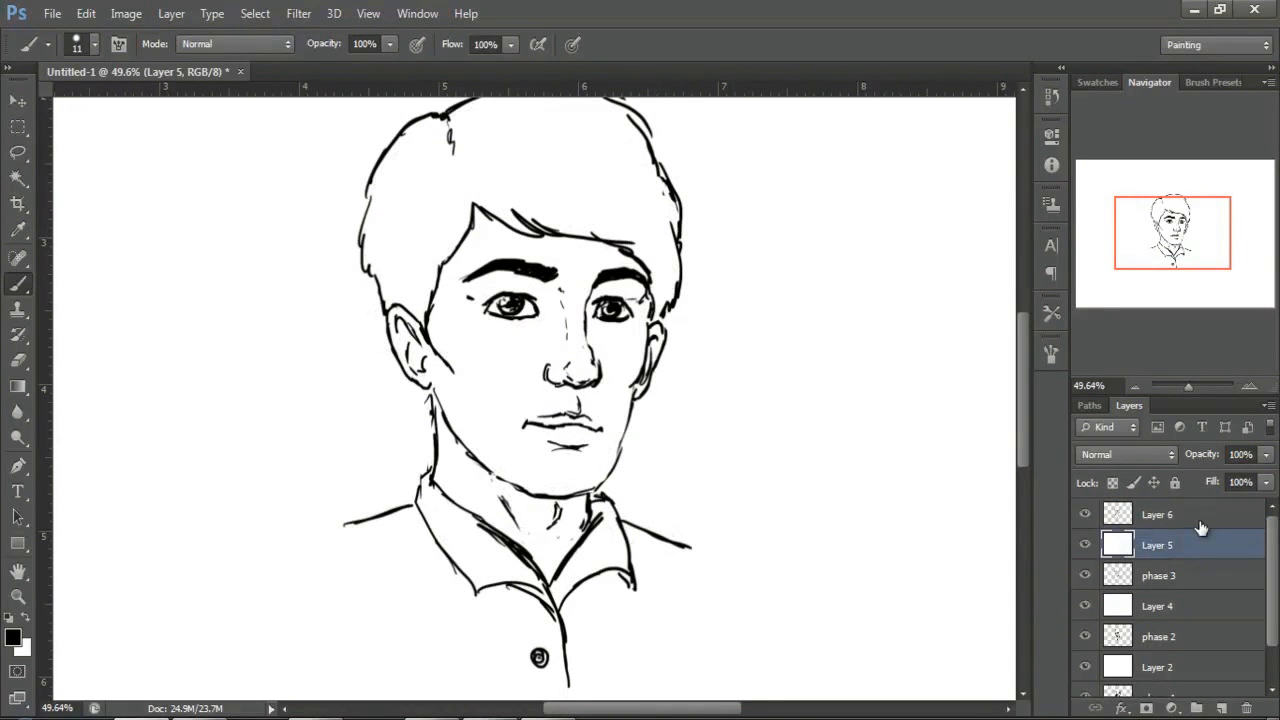
pyautogui.hotkey('ctrl', 't')
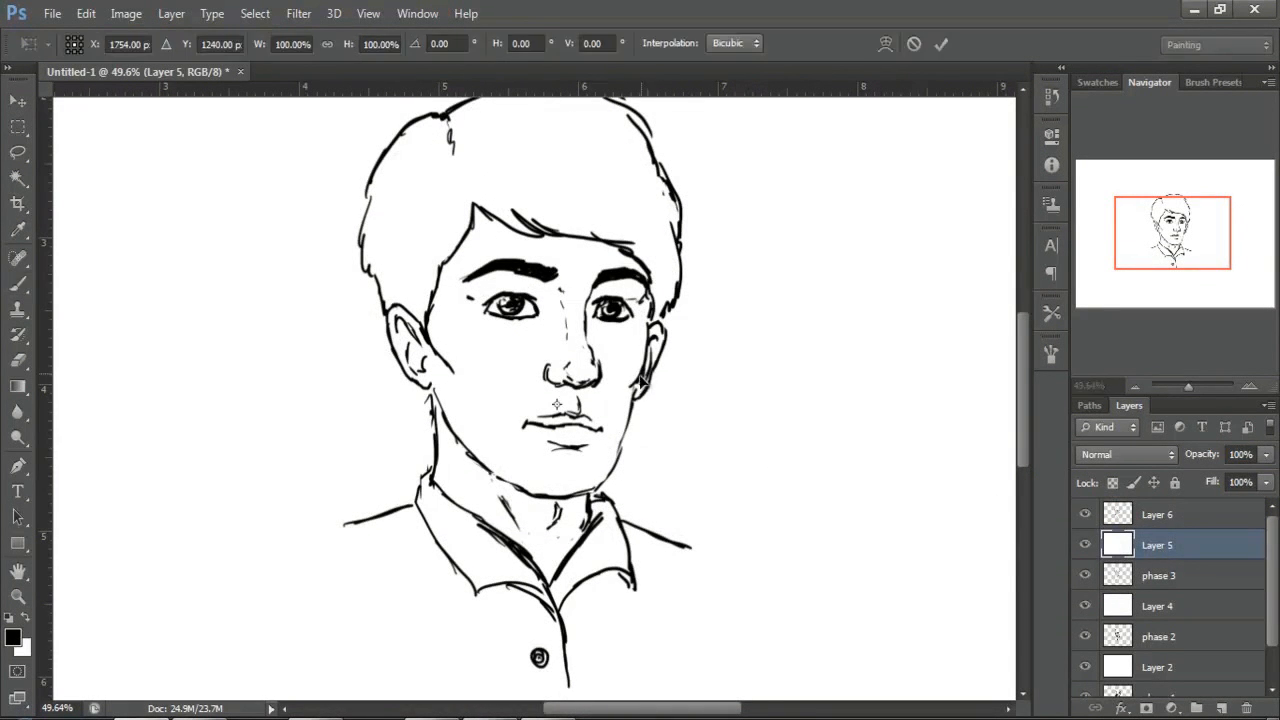
pyautogui.click(18, 152)
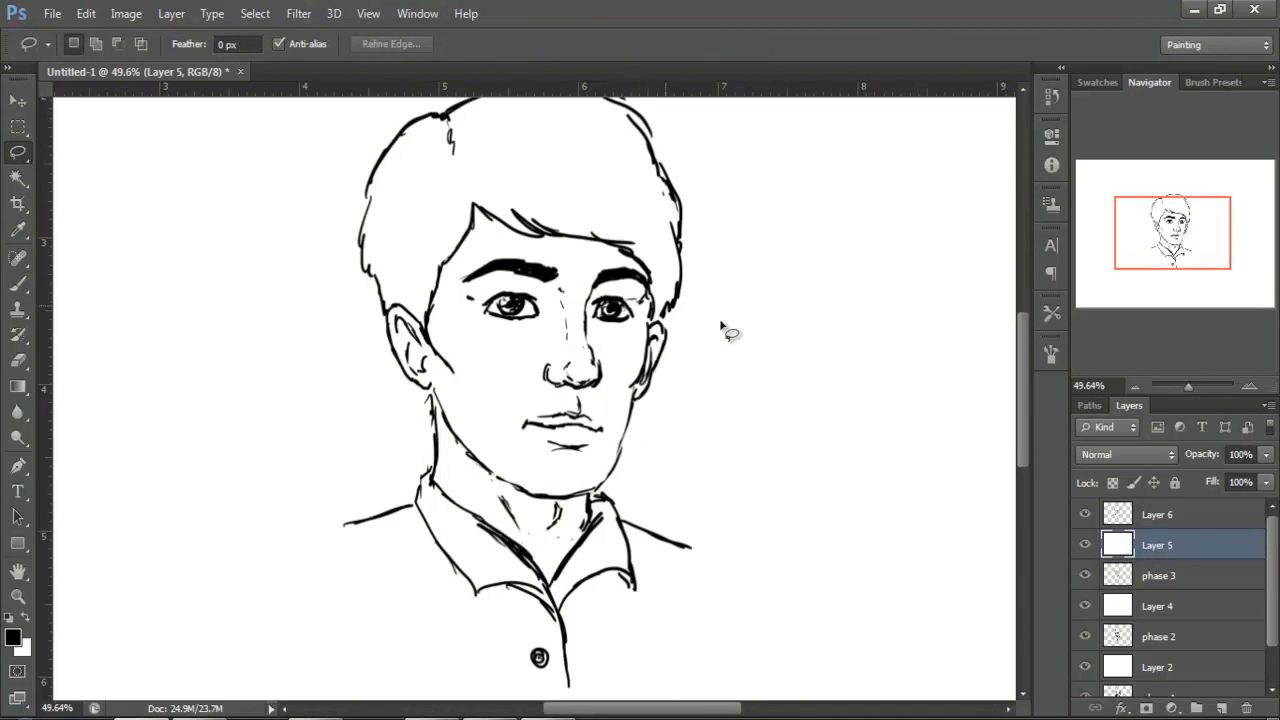
# Step: Flip the line art on Layer 6 horizontally and apply the transformation
pyautogui.click(1158, 514)
pyautogui.hotkey('ctrl', 't')
pyautogui.rightClick(598, 324)
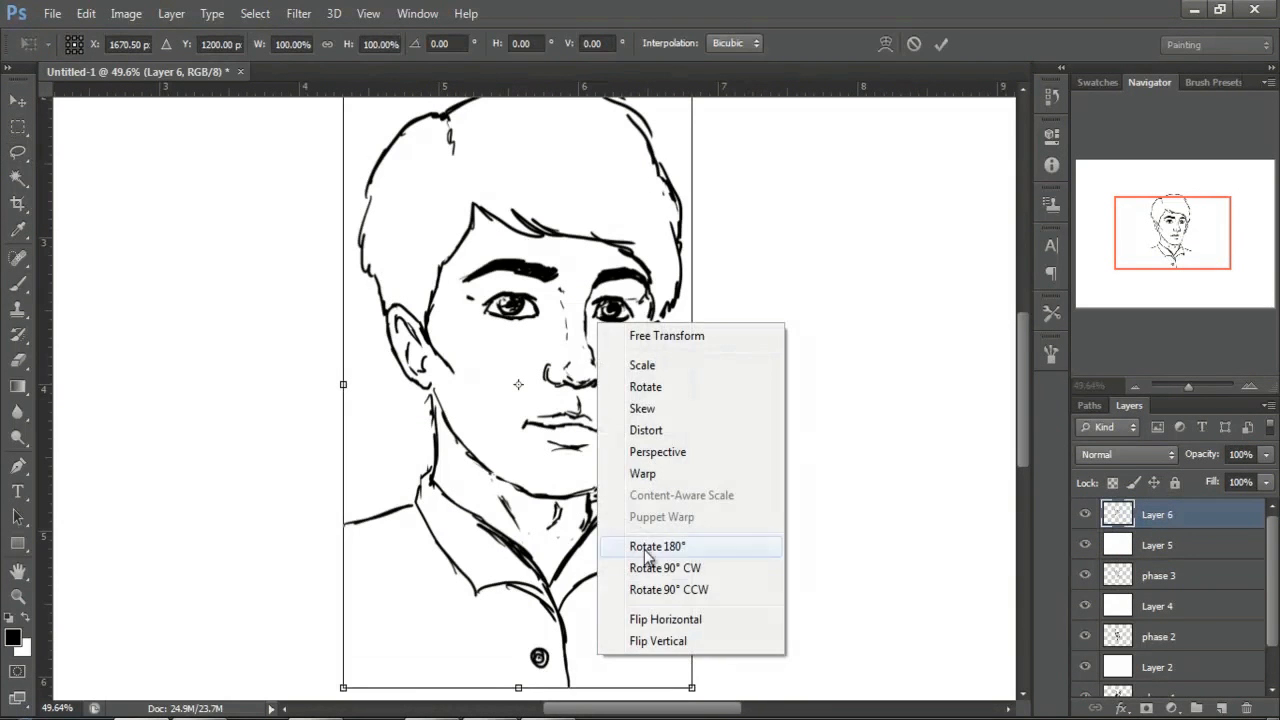
pyautogui.click(688, 622)
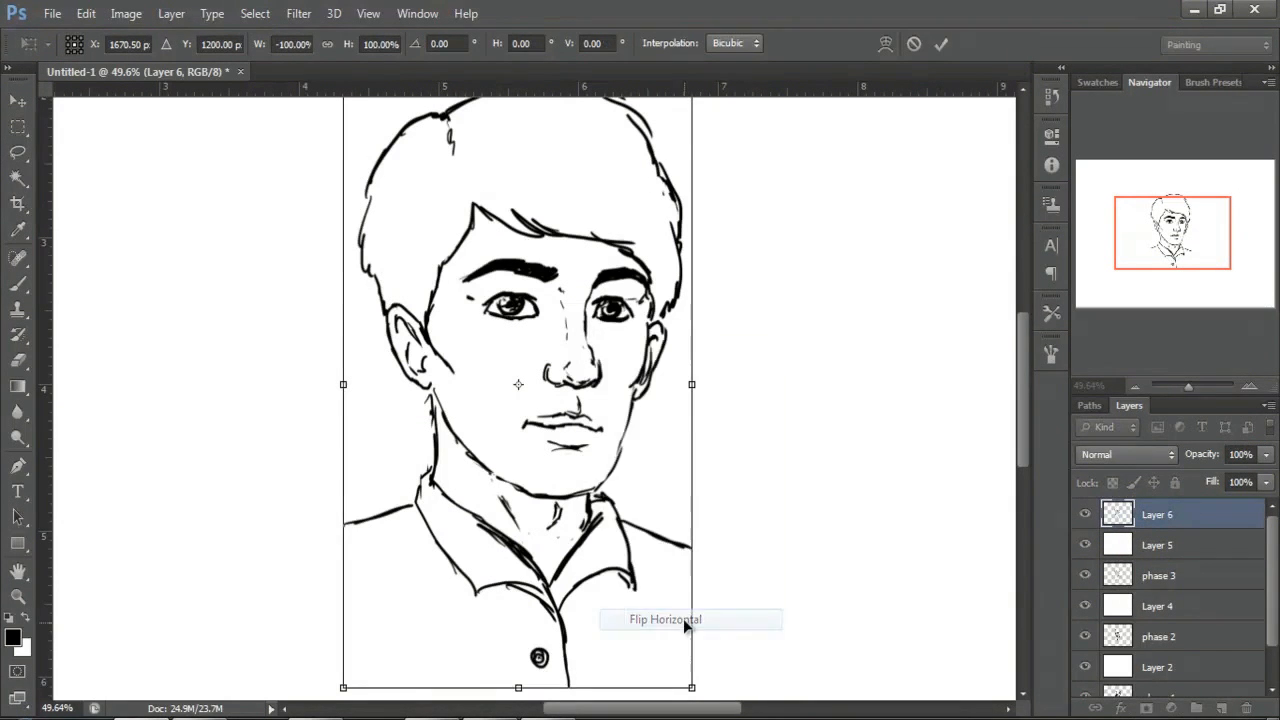
pyautogui.click(18, 152)
pyautogui.click(547, 275)
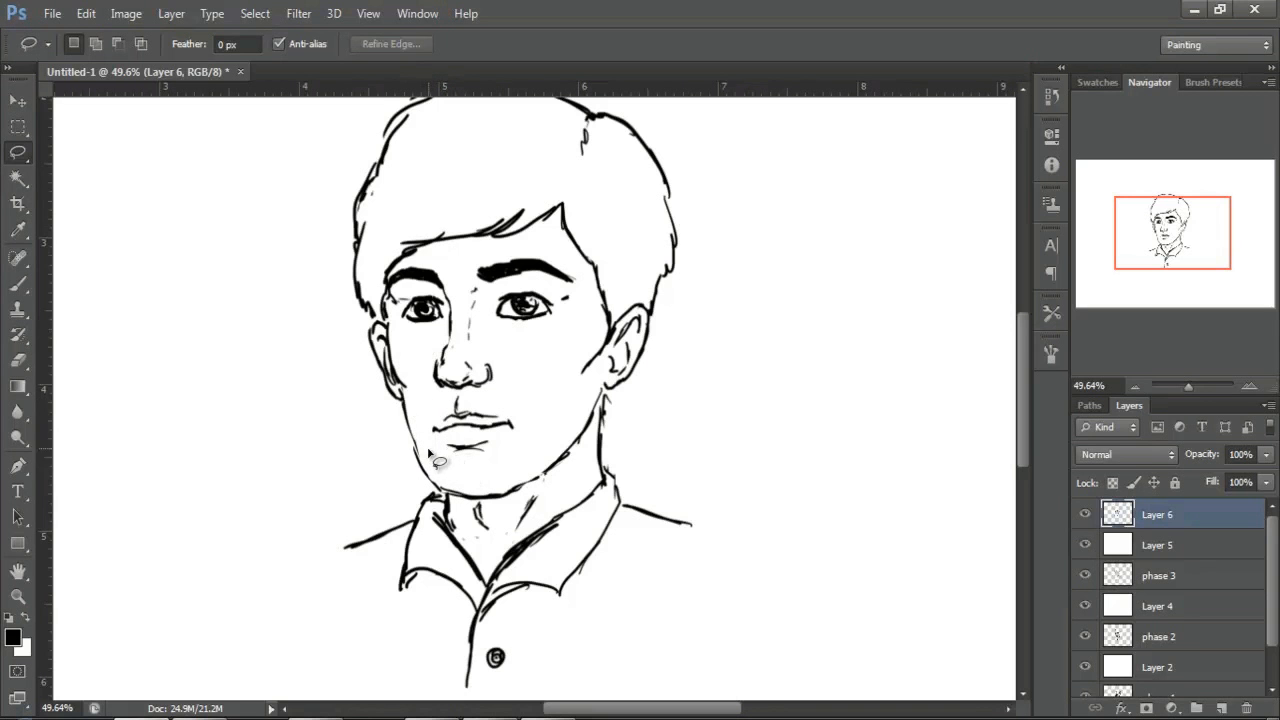
# Step: Touch up the far jaw line of the mirrored face, and rotate the selected mouth clockwise by about 5°
pyautogui.press('e')
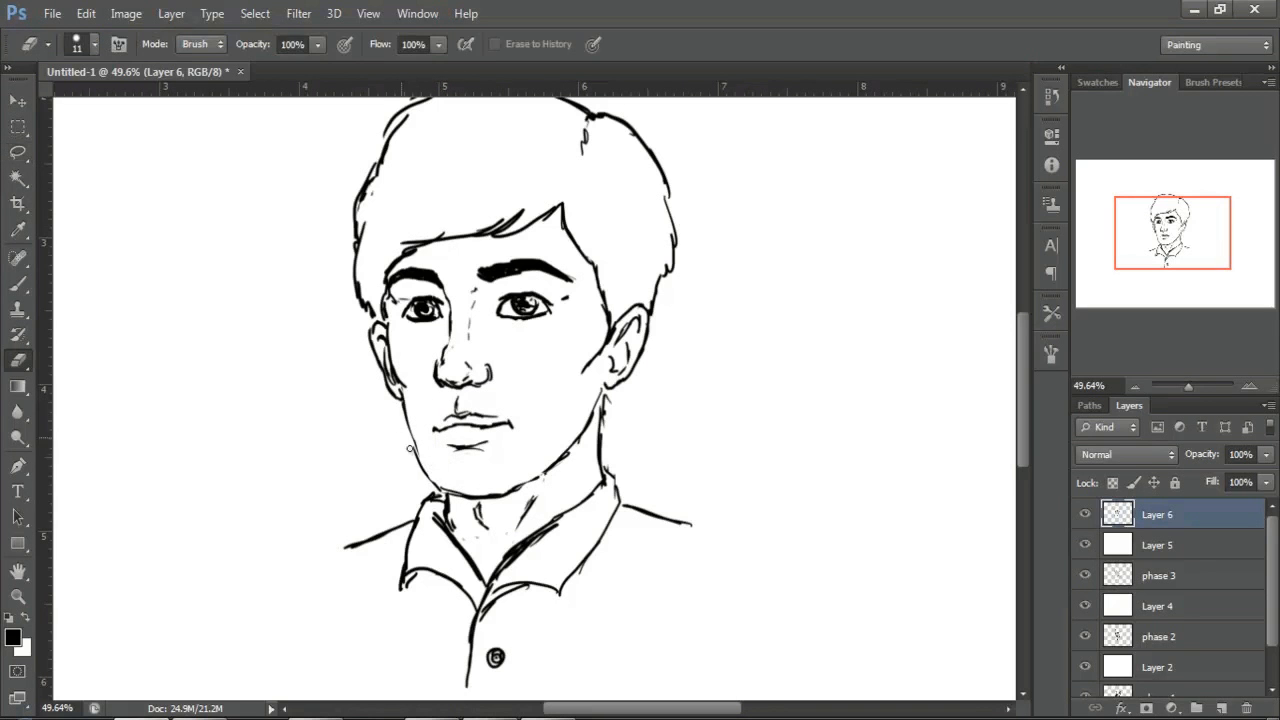
pyautogui.press('b')
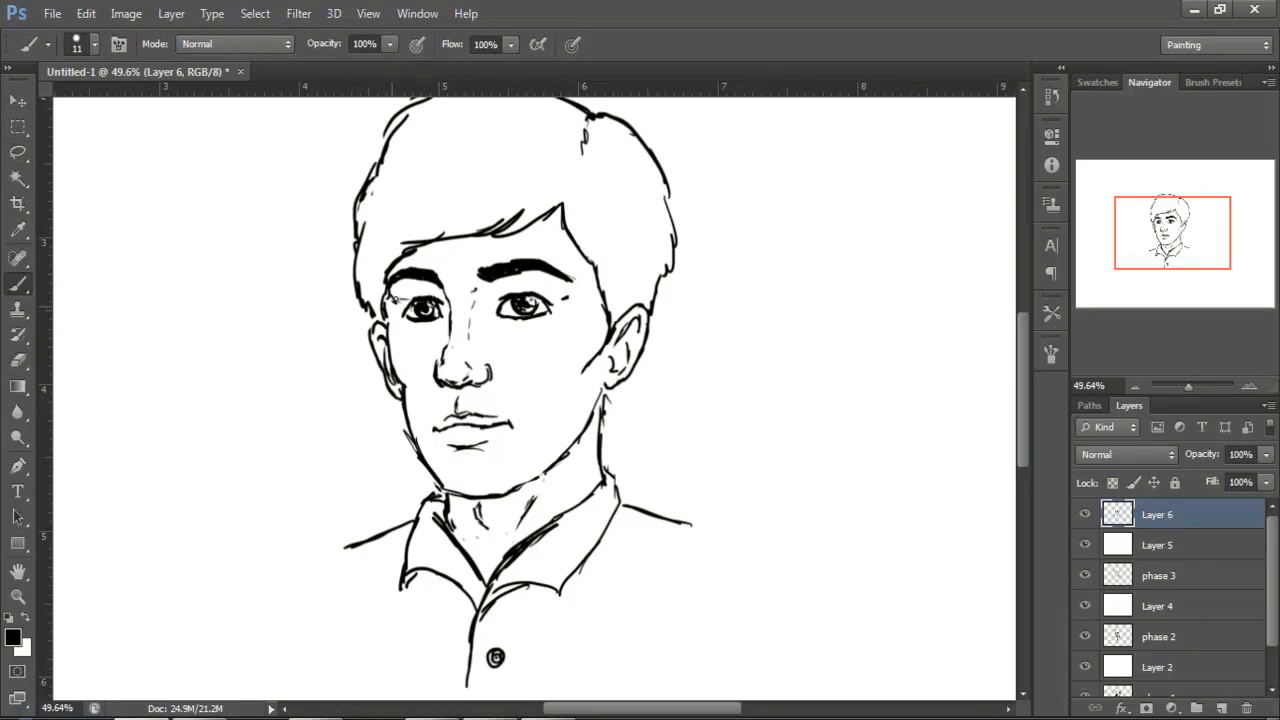
pyautogui.click(17, 152)
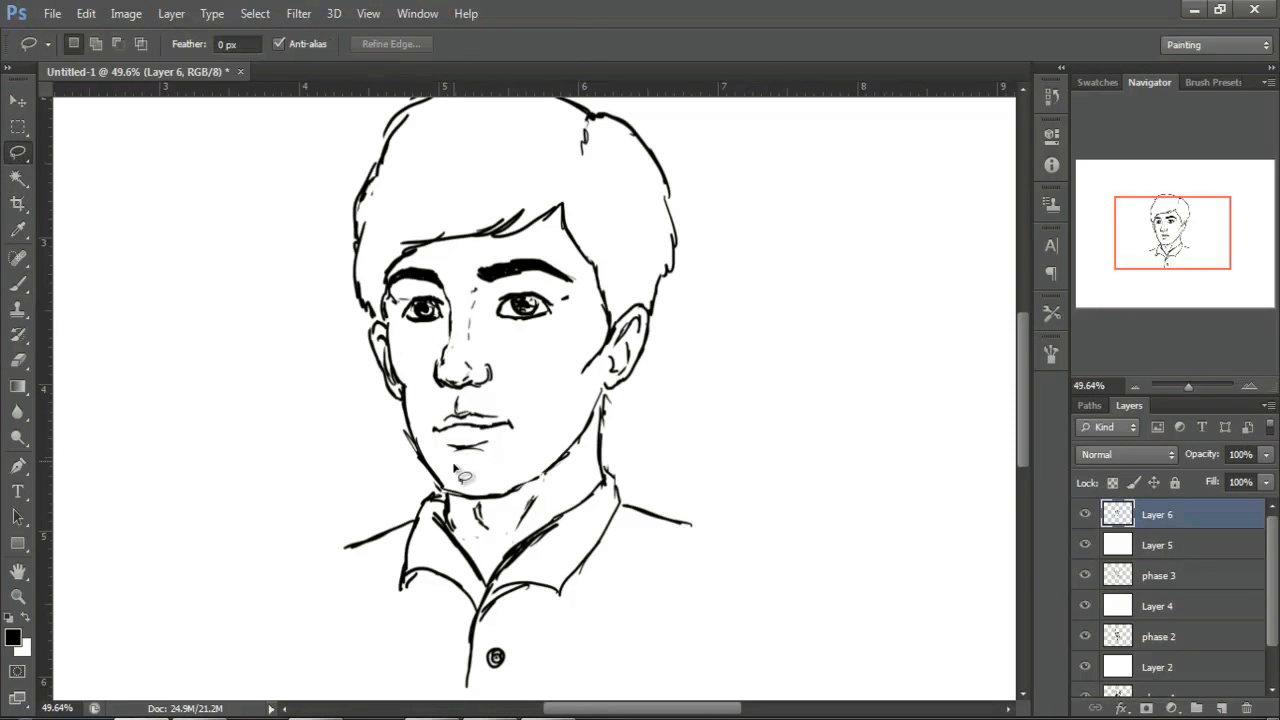
pyautogui.moveTo(432, 416)
pyautogui.mouseDown()
pyautogui.moveTo(462, 400)
pyautogui.moveTo(535, 418)
pyautogui.moveTo(474, 476)
pyautogui.moveTo(497, 457)
pyautogui.mouseUp()
pyautogui.hotkey('ctrl', 't')
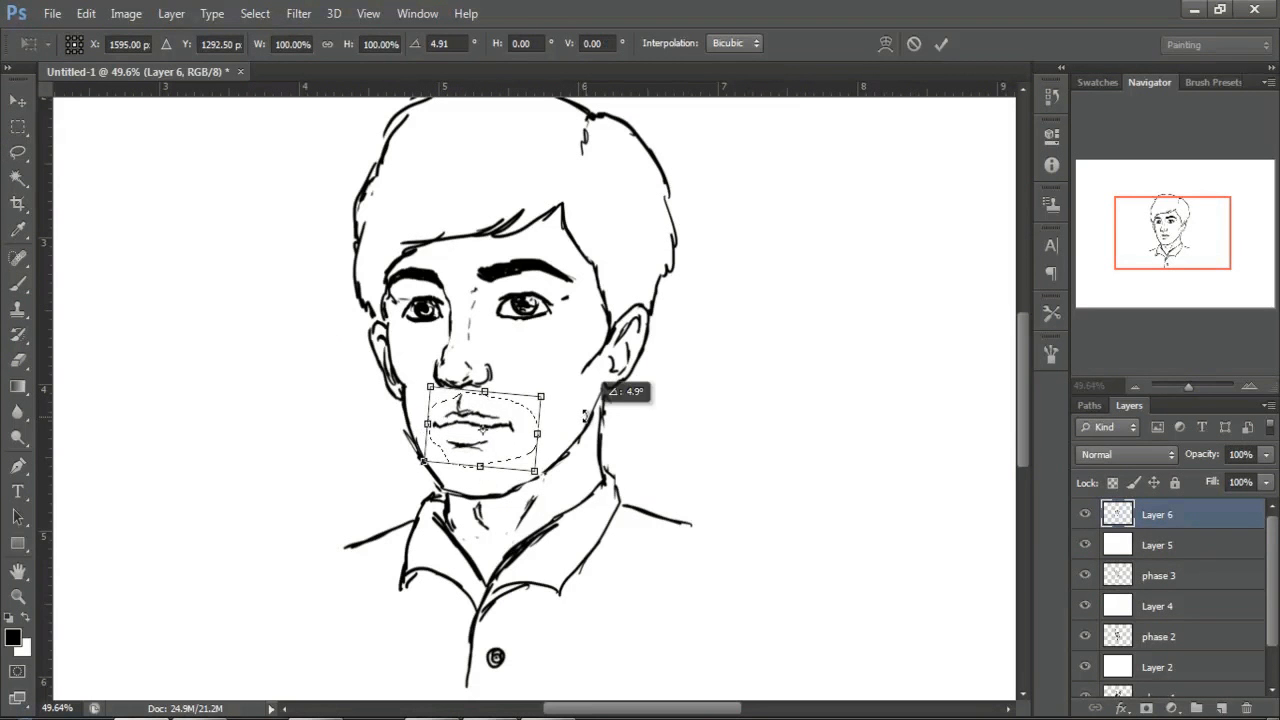
pyautogui.press('Return')
pyautogui.hotkey('ctrl', 'd')
# Step: Select the eye area and the nose in turn, and nudge each slightly to correct the facial alignment
pyautogui.moveTo(494, 340)
pyautogui.mouseDown()
pyautogui.moveTo(470, 310)
pyautogui.moveTo(440, 350)
pyautogui.moveTo(497, 345)
pyautogui.moveTo(475, 287)
pyautogui.moveTo(602, 295)
pyautogui.moveTo(556, 357)
pyautogui.moveTo(534, 322)
pyautogui.mouseUp()
pyautogui.moveTo(432, 350)
pyautogui.mouseDown()
pyautogui.moveTo(400, 304)
pyautogui.moveTo(445, 292)
pyautogui.moveTo(462, 335)
pyautogui.moveTo(432, 348)
pyautogui.mouseUp()
pyautogui.moveTo(423, 318)
pyautogui.mouseDown()
pyautogui.moveTo(439, 318)
pyautogui.moveTo(428, 318)
pyautogui.mouseUp()
pyautogui.hotkey('ctrl', 'd')
pyautogui.moveTo(570, 401); pyautogui.dragTo(540, 393)
pyautogui.moveTo(435, 360)
pyautogui.mouseDown()
pyautogui.moveTo(411, 291)
pyautogui.moveTo(438, 273)
pyautogui.moveTo(544, 266)
pyautogui.moveTo(578, 293)
pyautogui.moveTo(565, 390)
pyautogui.moveTo(536, 451)
pyautogui.moveTo(500, 468)
pyautogui.moveTo(430, 415)
pyautogui.mouseUp()
pyautogui.moveTo(492, 376); pyautogui.dragTo(495, 380)
pyautogui.hotkey('ctrl', 'd')
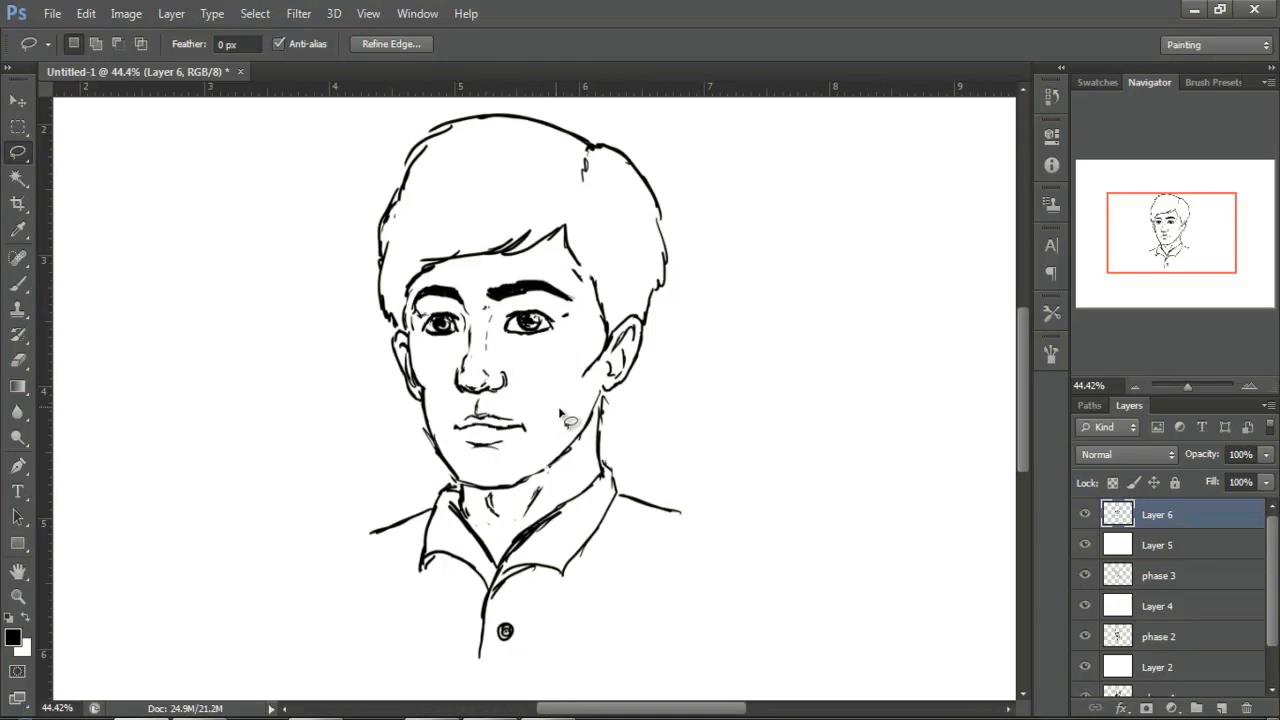
# Step: Draw a sideburn in front of the near ear and erase the unwanted line beside it
pyautogui.press('b')
pyautogui.moveTo(597, 313); pyautogui.dragTo(592, 366)
pyautogui.press('e')
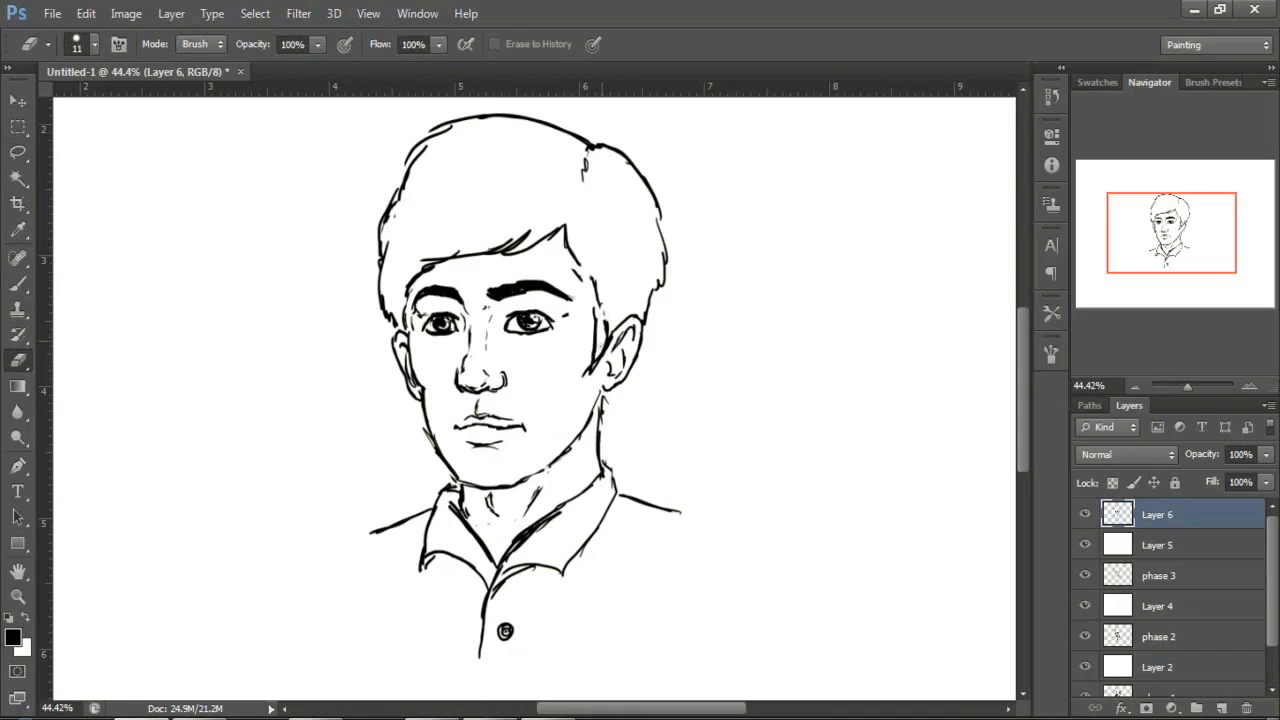
pyautogui.keyDown('alt'); pyautogui.rightClick(573, 234); pyautogui.keyUp('alt')
pyautogui.press('b')
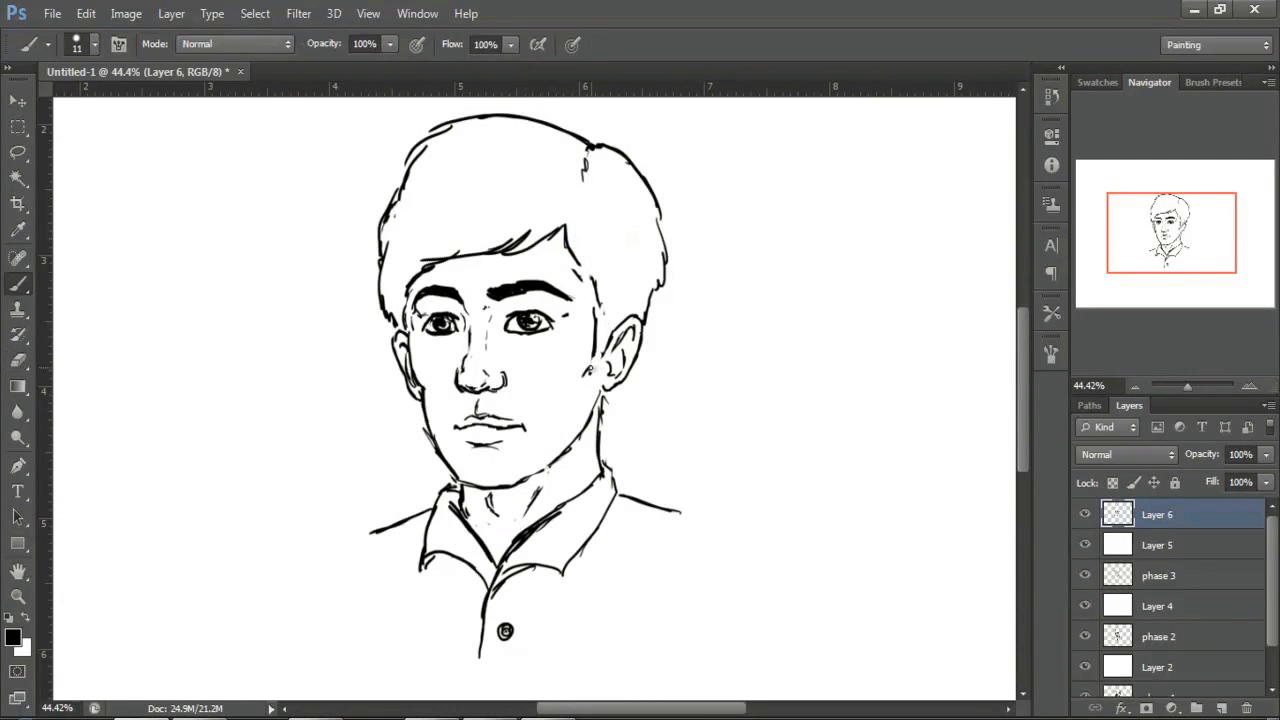
# Step: Draw hair tips falling over the top of the near ear, erasing the ear lines they cover
pyautogui.moveTo(591, 302)
pyautogui.mouseDown()
pyautogui.moveTo(600, 342)
pyautogui.moveTo(626, 332)
pyautogui.mouseUp()
pyautogui.press('e')
pyautogui.click(628, 331)
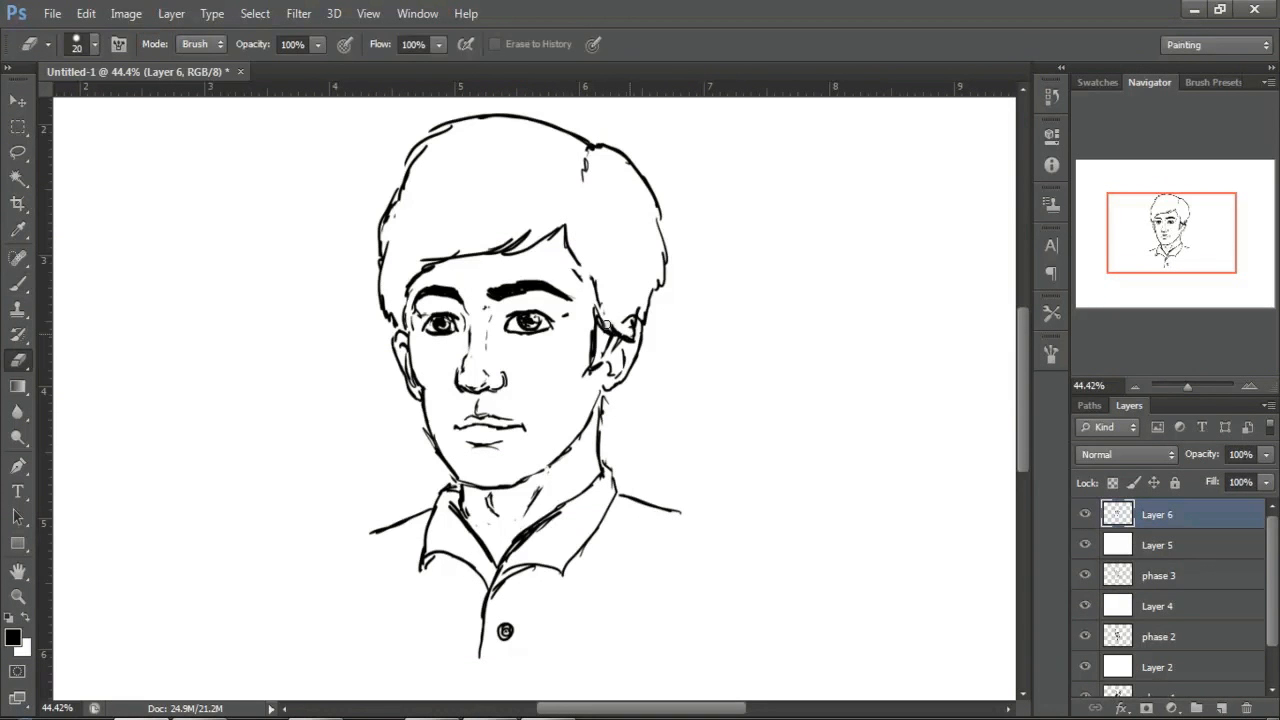
pyautogui.press('b')
pyautogui.moveTo(570, 290)
pyautogui.mouseDown()
pyautogui.moveTo(603, 325)
pyautogui.moveTo(652, 325)
pyautogui.moveTo(648, 345)
pyautogui.mouseUp()
pyautogui.moveTo(658, 302)
pyautogui.mouseDown()
pyautogui.moveTo(636, 366)
pyautogui.moveTo(652, 298)
pyautogui.moveTo(648, 316)
pyautogui.mouseUp()
# Step: Add dark hair strokes behind the near earlobe and clean up stray marks around the far eye
pyautogui.press('e')
pyautogui.press('b')
pyautogui.moveTo(610, 392); pyautogui.dragTo(601, 426)
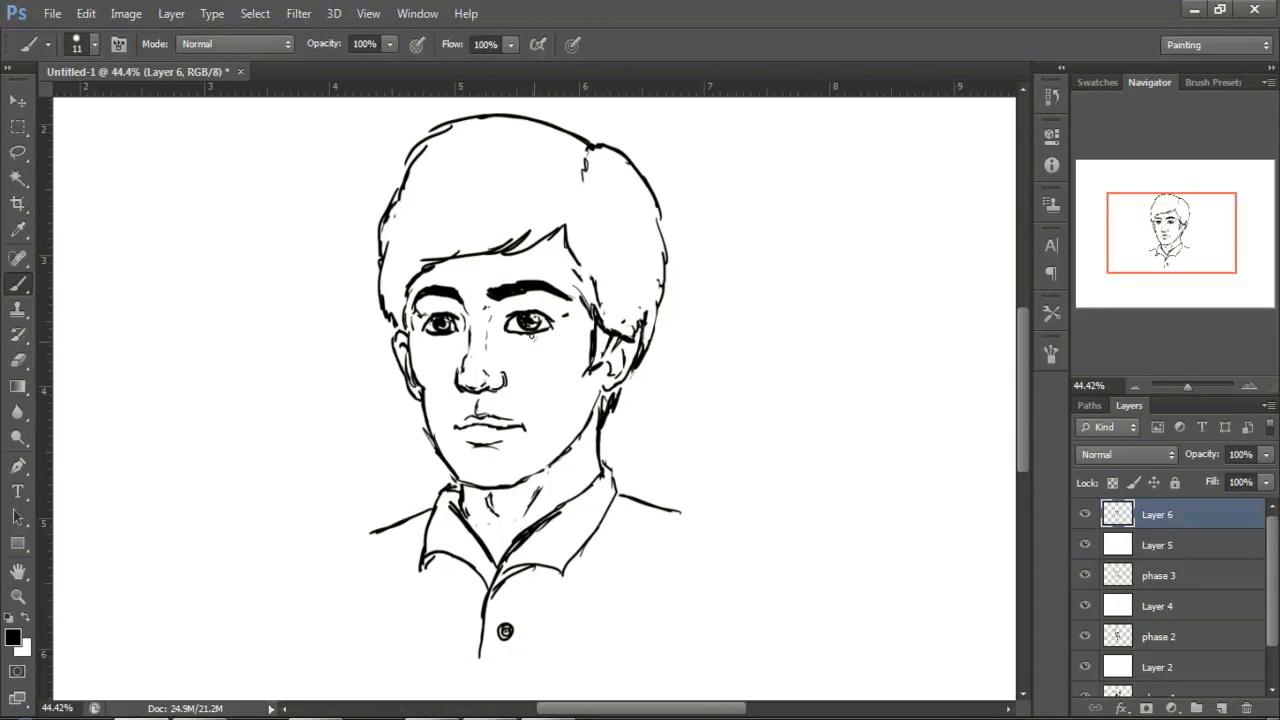
pyautogui.press('e')
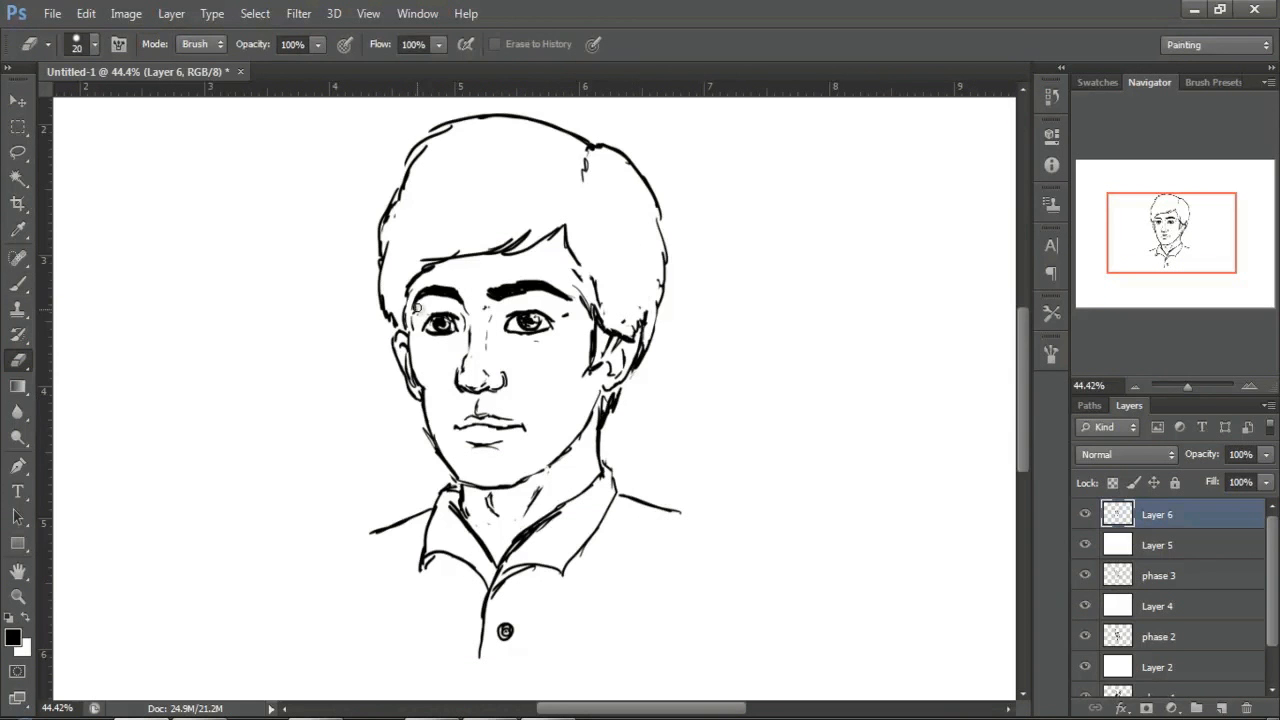
pyautogui.press('b')
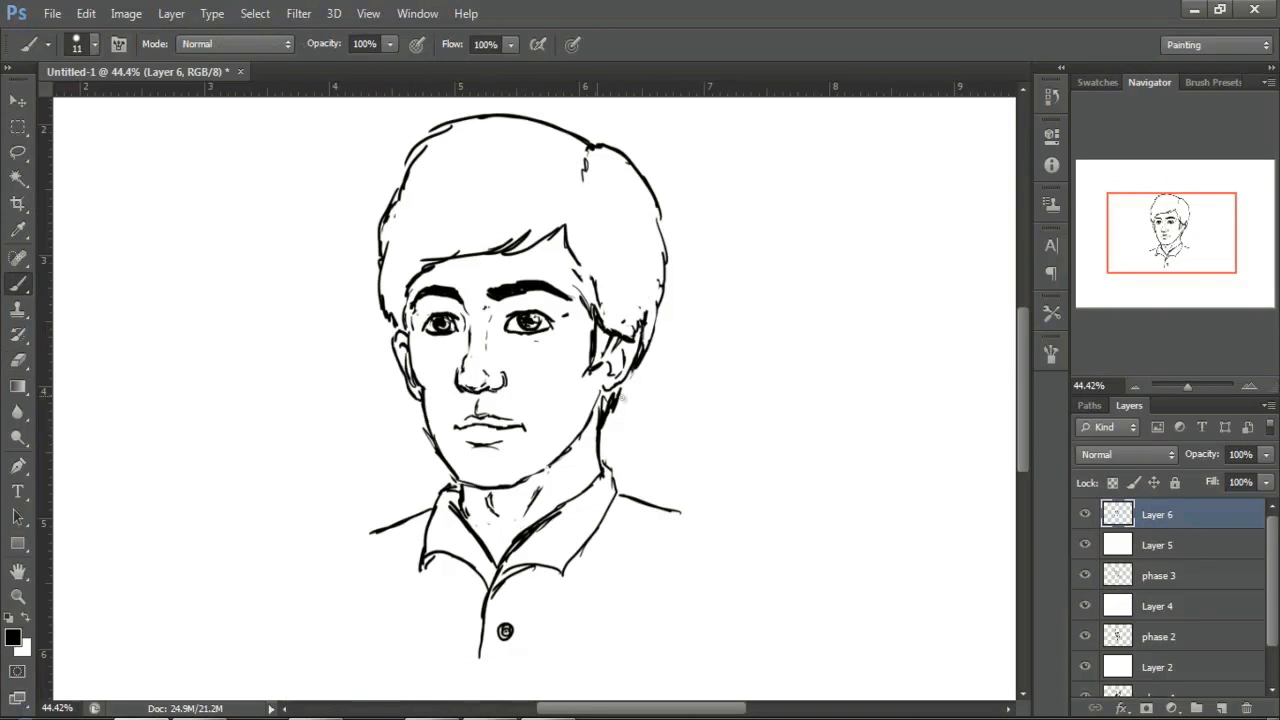
# Step: Rename Layer 6 as "phase 4"
pyautogui.doubleClick(1156, 515)
pyautogui.write('phase 4')
pyautogui.press('Return')
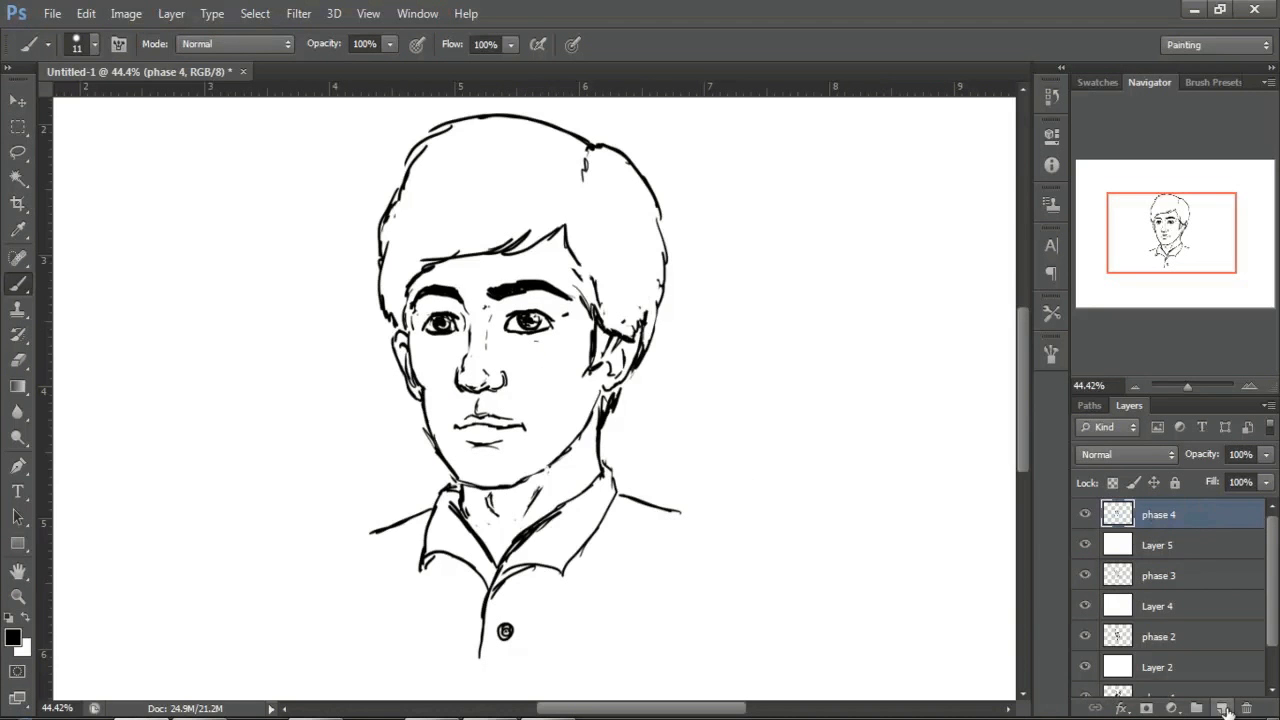
# Step: Add a white-filled layer above phase 4, lower its opacity to about 81%, and add another empty layer on top
pyautogui.click(1221, 708)
pyautogui.hotkey('ctrl', 'BackSpace')
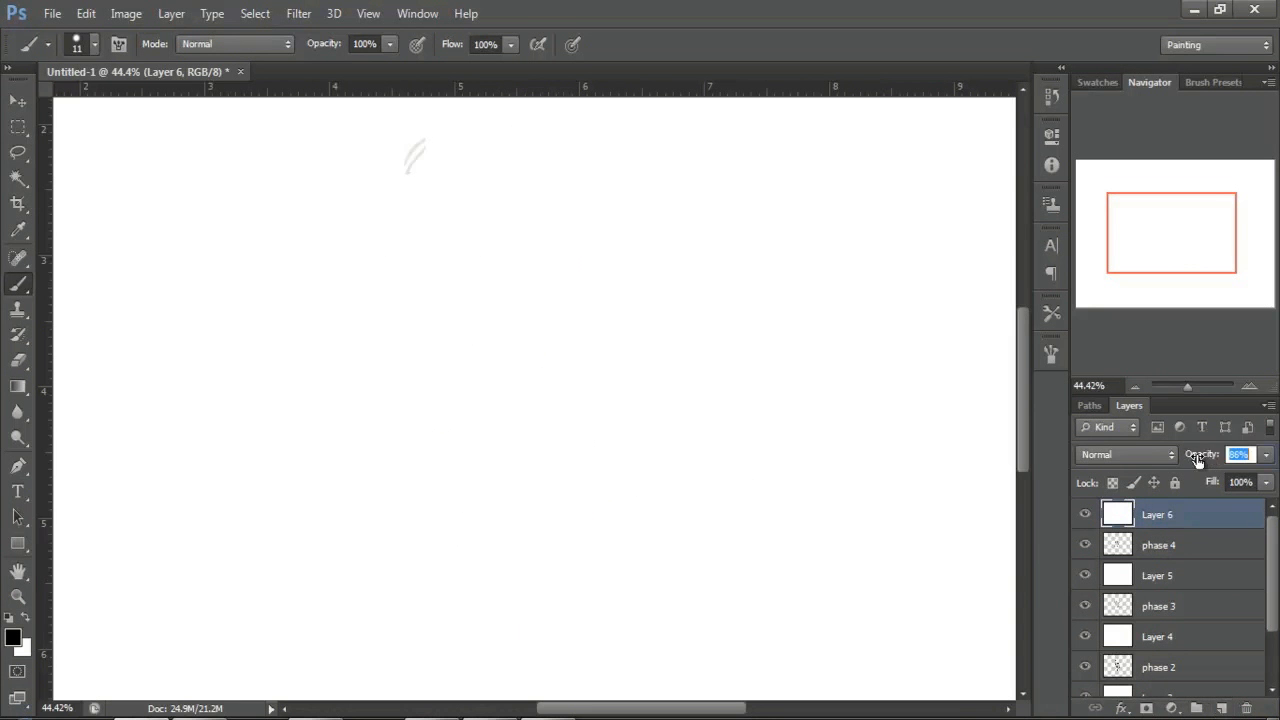
pyautogui.moveTo(1199, 459); pyautogui.dragTo(1192, 454)
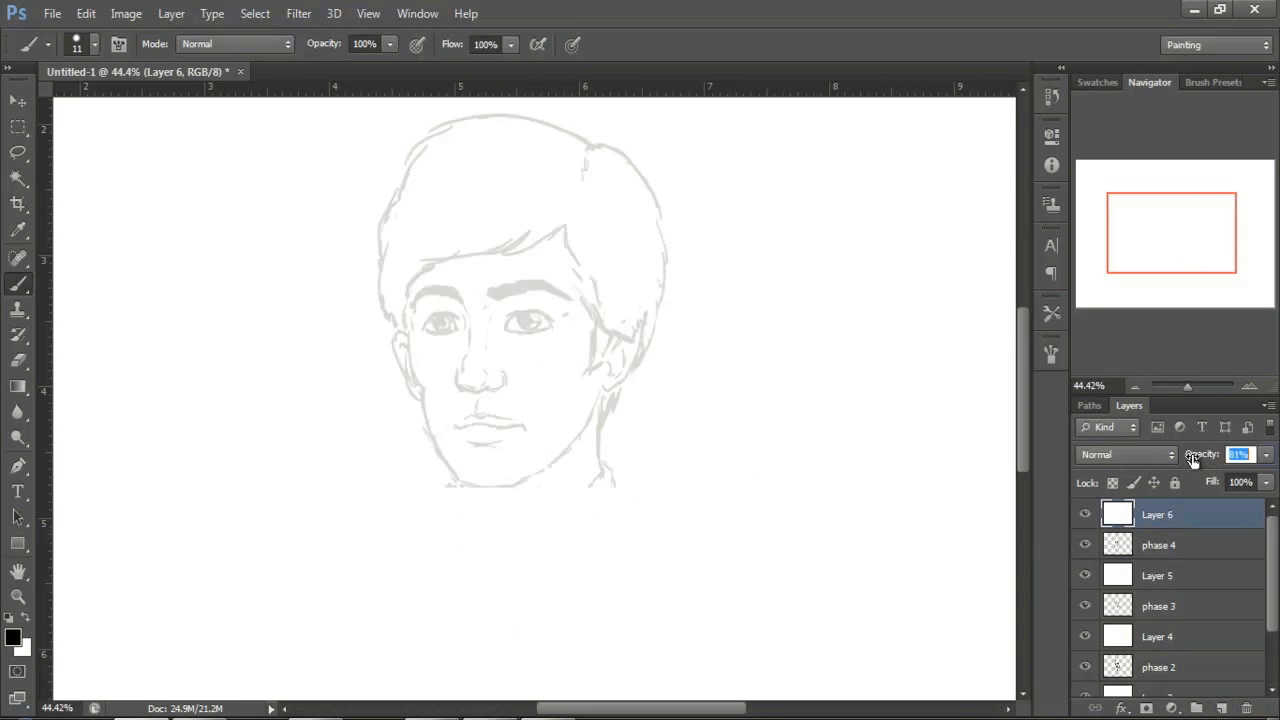
pyautogui.click(1221, 708)
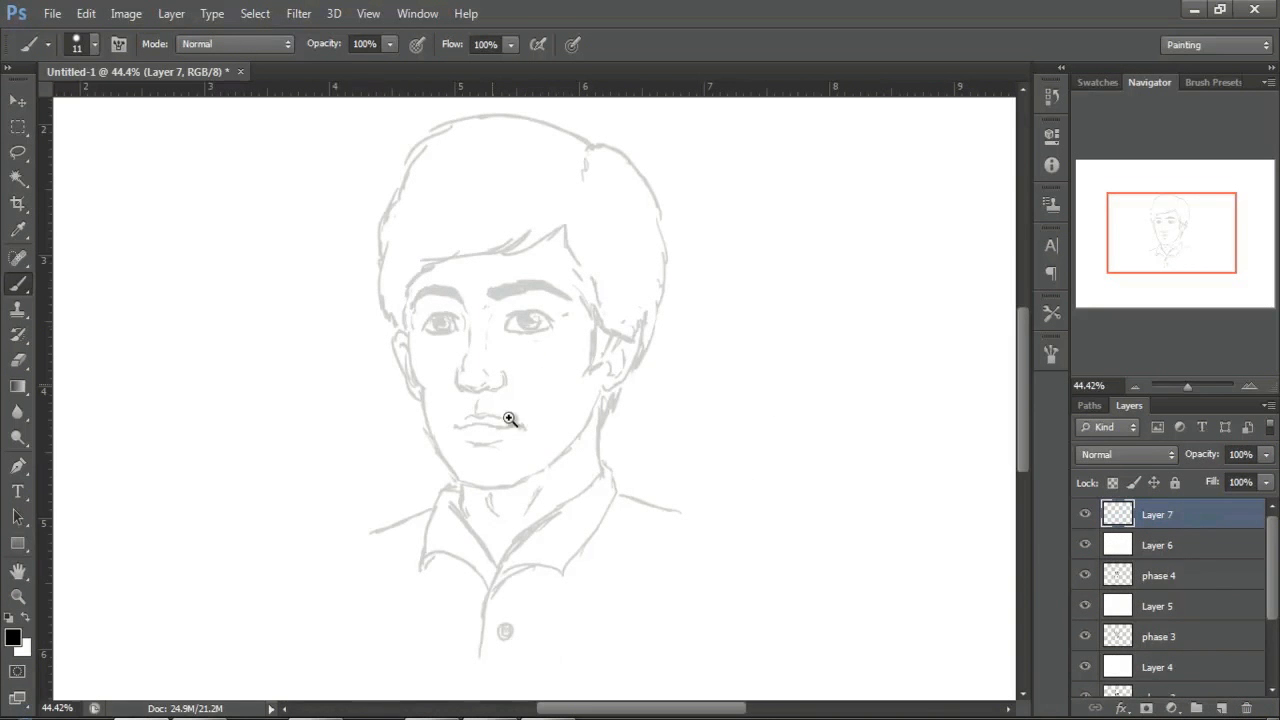
# Step: Reduce the brush size to 7 px and ink the far eye's lids and iris over the faded sketch
pyautogui.moveTo(472, 319); pyautogui.dragTo(640, 337)
pyautogui.moveTo(240, 360); pyautogui.dragTo(457, 327)
pyautogui.press('[')
pyautogui.moveTo(308, 355)
pyautogui.mouseDown()
pyautogui.moveTo(411, 250)
pyautogui.moveTo(588, 280)
pyautogui.mouseUp()
pyautogui.moveTo(365, 285)
pyautogui.mouseDown()
pyautogui.moveTo(585, 285)
pyautogui.moveTo(588, 375)
pyautogui.mouseUp()
pyautogui.moveTo(332, 370); pyautogui.dragTo(585, 378)
pyautogui.moveTo(490, 285); pyautogui.dragTo(480, 282)
pyautogui.moveTo(430, 312); pyautogui.dragTo(484, 328)
pyautogui.moveTo(533, 421); pyautogui.dragTo(463, 448)
pyautogui.moveTo(480, 300); pyautogui.dragTo(486, 420)
# Step: Draw the far eyebrow as a thick, dark arch tapering toward the temple
pyautogui.moveTo(236, 288)
pyautogui.mouseDown()
pyautogui.moveTo(290, 214)
pyautogui.moveTo(380, 158)
pyautogui.mouseUp()
pyautogui.moveTo(285, 232); pyautogui.dragTo(474, 186)
pyautogui.moveTo(626, 266); pyautogui.dragTo(505, 161)
pyautogui.moveTo(590, 232)
pyautogui.mouseDown()
pyautogui.moveTo(470, 168)
pyautogui.moveTo(300, 214)
pyautogui.mouseUp()
pyautogui.moveTo(488, 160); pyautogui.dragTo(236, 278)
pyautogui.moveTo(624, 270); pyautogui.dragTo(380, 195)
pyautogui.moveTo(748, 328); pyautogui.dragTo(580, 300)
pyautogui.moveTo(552, 244); pyautogui.dragTo(560, 282)
pyautogui.moveTo(450, 316)
pyautogui.mouseDown()
pyautogui.moveTo(418, 356)
pyautogui.moveTo(470, 362)
pyautogui.mouseUp()
# Step: Draw the nose bridge, the rounded tip, the nostrils and the nose wings
pyautogui.moveTo(370, 380); pyautogui.dragTo(430, 372)
pyautogui.moveTo(380, 330)
pyautogui.mouseDown()
pyautogui.moveTo(356, 345)
pyautogui.moveTo(388, 328)
pyautogui.mouseUp()
pyautogui.moveTo(576, 356); pyautogui.dragTo(578, 468)
pyautogui.moveTo(647, 392); pyautogui.dragTo(645, 435)
pyautogui.moveTo(545, 548); pyautogui.dragTo(550, 625)
pyautogui.moveTo(540, 642)
pyautogui.mouseDown()
pyautogui.moveTo(615, 655)
pyautogui.moveTo(630, 600)
pyautogui.mouseUp()
pyautogui.moveTo(650, 580); pyautogui.dragTo(698, 595)
pyautogui.moveTo(745, 540); pyautogui.dragTo(720, 608)
pyautogui.moveTo(660, 578); pyautogui.dragTo(686, 570)
pyautogui.moveTo(548, 590); pyautogui.dragTo(641, 597)
pyautogui.moveTo(545, 598); pyautogui.dragTo(587, 410)
pyautogui.moveTo(668, 502); pyautogui.dragTo(664, 566)
pyautogui.moveTo(720, 510); pyautogui.dragTo(742, 544)
# Step: Ink the near eye with its upper and lower lids, lashes, iris and pupil
pyautogui.scroll(1, 742, 544)
pyautogui.moveTo(700, 298)
pyautogui.mouseDown()
pyautogui.moveTo(688, 340)
pyautogui.moveTo(860, 265)
pyautogui.mouseUp()
pyautogui.moveTo(690, 338)
pyautogui.mouseDown()
pyautogui.moveTo(744, 261)
pyautogui.moveTo(860, 330)
pyautogui.mouseUp()
pyautogui.moveTo(680, 270)
pyautogui.mouseDown()
pyautogui.moveTo(760, 240)
pyautogui.moveTo(830, 300)
pyautogui.mouseUp()
pyautogui.moveTo(860, 280); pyautogui.dragTo(895, 320)
pyautogui.moveTo(735, 280); pyautogui.dragTo(820, 320)
pyautogui.moveTo(790, 275)
pyautogui.mouseDown()
pyautogui.moveTo(767, 300)
pyautogui.moveTo(790, 280)
pyautogui.moveTo(800, 330)
pyautogui.mouseUp()
pyautogui.moveTo(700, 310); pyautogui.dragTo(690, 335)
pyautogui.moveTo(669, 242); pyautogui.dragTo(617, 266)
# Step: Fill in the near eyebrow with thick, dark strokes along its arch
pyautogui.moveTo(545, 200); pyautogui.dragTo(880, 190)
pyautogui.moveTo(800, 165); pyautogui.dragTo(915, 195)
pyautogui.moveTo(640, 185); pyautogui.dragTo(880, 160)
pyautogui.moveTo(590, 200); pyautogui.dragTo(750, 150)
pyautogui.moveTo(545, 190); pyautogui.dragTo(610, 220)
# Step: Trace the far contour of the face from the temple down along the cheek
pyautogui.moveTo(175, 270); pyautogui.dragTo(150, 340)
pyautogui.moveTo(163, 400); pyautogui.dragTo(151, 205)
pyautogui.moveTo(160, 376); pyautogui.dragTo(222, 456)
pyautogui.moveTo(380, 383); pyautogui.dragTo(342, 462)
# Step: Draw the upper lip edge, the line between the lips, the lower lip edge and the small centre crease
pyautogui.moveTo(431, 585)
pyautogui.mouseDown()
pyautogui.moveTo(446, 480)
pyautogui.moveTo(607, 492)
pyautogui.mouseUp()
pyautogui.moveTo(378, 540)
pyautogui.mouseDown()
pyautogui.moveTo(570, 528)
pyautogui.moveTo(710, 545)
pyautogui.mouseUp()
pyautogui.moveTo(450, 612)
pyautogui.mouseDown()
pyautogui.moveTo(484, 621)
pyautogui.moveTo(620, 602)
pyautogui.mouseUp()
pyautogui.moveTo(500, 548); pyautogui.dragTo(502, 592)
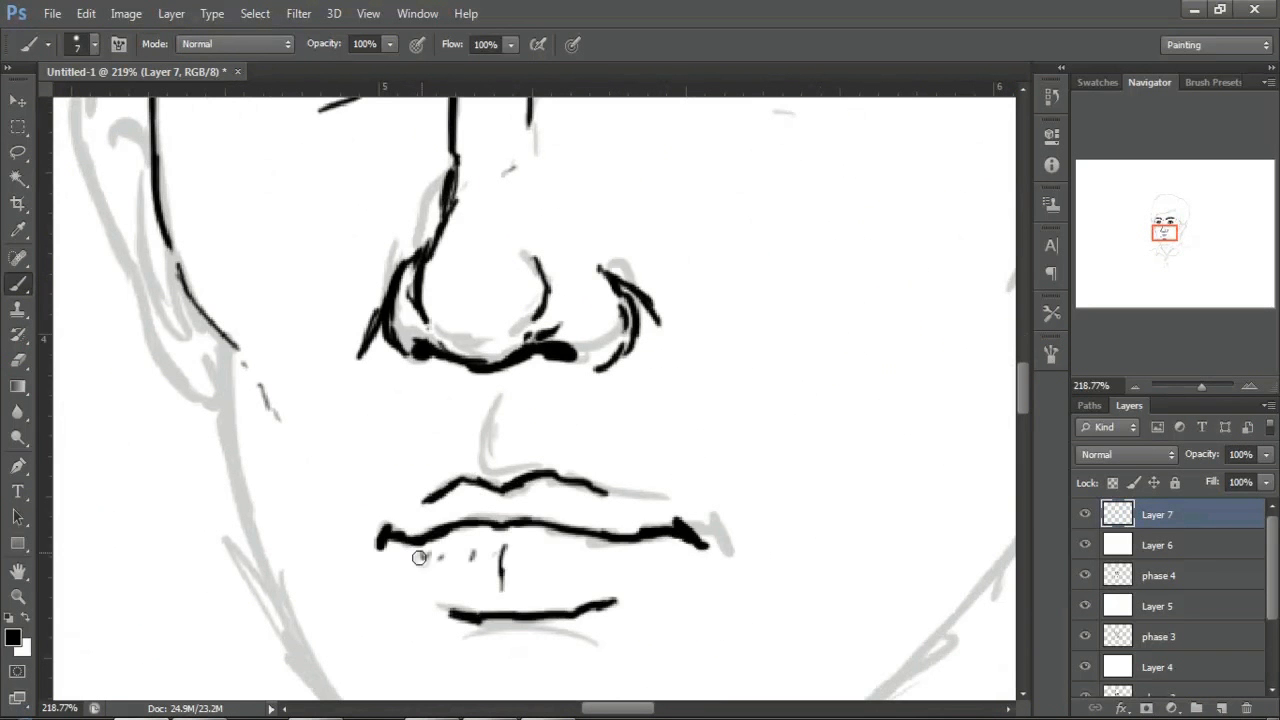
# Step: Trace the jawline from the far cheek around the chin and up to the near ear
pyautogui.moveTo(440, 460); pyautogui.dragTo(420, 365)
pyautogui.moveTo(236, 240); pyautogui.dragTo(300, 480)
pyautogui.moveTo(394, 583); pyautogui.dragTo(394, 440)
pyautogui.moveTo(314, 430)
pyautogui.mouseDown()
pyautogui.moveTo(785, 490)
pyautogui.moveTo(610, 638)
pyautogui.mouseUp()
pyautogui.moveTo(645, 605); pyautogui.dragTo(855, 406)
pyautogui.moveTo(823, 460)
pyautogui.mouseDown()
pyautogui.moveTo(906, 220)
pyautogui.moveTo(680, 511)
pyautogui.mouseUp()
# Step: Draw the near sideburn and the near ear's outer rim and inner folds
pyautogui.moveTo(652, 216); pyautogui.dragTo(632, 372)
pyautogui.moveTo(762, 238); pyautogui.dragTo(704, 370)
pyautogui.moveTo(736, 376); pyautogui.dragTo(736, 431)
pyautogui.moveTo(680, 546)
pyautogui.mouseDown()
pyautogui.moveTo(731, 529)
pyautogui.moveTo(880, 285)
pyautogui.mouseUp()
pyautogui.moveTo(808, 280); pyautogui.dragTo(738, 455)
pyautogui.moveTo(740, 318); pyautogui.dragTo(812, 250)
pyautogui.moveTo(850, 262); pyautogui.dragTo(835, 340)
# Step: Add a short crease under the near eye and outline the far ear
pyautogui.scroll(-2, 551, 354)
pyautogui.moveTo(557, 350); pyautogui.dragTo(620, 362)
pyautogui.moveTo(148, 345); pyautogui.dragTo(190, 345)
pyautogui.moveTo(147, 355); pyautogui.dragTo(240, 575)
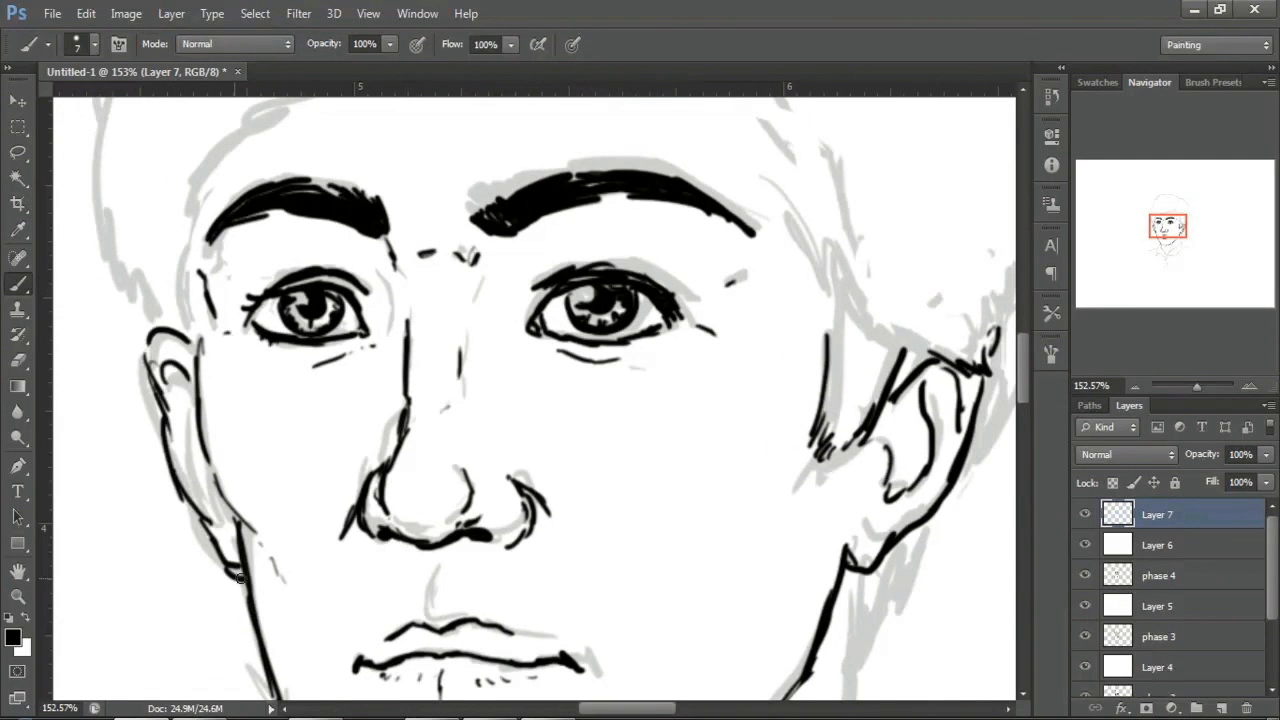
pyautogui.moveTo(185, 470); pyautogui.dragTo(232, 520)
# Step: Trace the hair outline along the far side and over the crown toward the parting
pyautogui.moveTo(500, 300); pyautogui.dragTo(560, 435)
pyautogui.moveTo(225, 480)
pyautogui.mouseDown()
pyautogui.moveTo(267, 217)
pyautogui.moveTo(436, 184)
pyautogui.mouseUp()
pyautogui.moveTo(362, 232); pyautogui.dragTo(554, 192)
pyautogui.moveTo(500, 226); pyautogui.dragTo(694, 171)
pyautogui.moveTo(608, 216); pyautogui.dragTo(790, 114)
pyautogui.moveTo(234, 259)
pyautogui.mouseDown()
pyautogui.moveTo(214, 434)
pyautogui.moveTo(129, 639)
pyautogui.mouseUp()
pyautogui.moveTo(160, 370); pyautogui.dragTo(540, 115)
# Step: Trace the hair on the near side from the parting down to the ear, including its inner edge beside the face
pyautogui.moveTo(741, 221); pyautogui.dragTo(726, 181)
pyautogui.moveTo(760, 600); pyautogui.dragTo(563, 306)
pyautogui.moveTo(477, 195)
pyautogui.mouseDown()
pyautogui.moveTo(563, 350)
pyautogui.moveTo(634, 540)
pyautogui.mouseUp()
pyautogui.moveTo(762, 478); pyautogui.dragTo(704, 660)
pyautogui.moveTo(790, 330); pyautogui.dragTo(770, 515)
pyautogui.moveTo(790, 370); pyautogui.dragTo(770, 640)
pyautogui.moveTo(697, 150); pyautogui.dragTo(775, 320)
pyautogui.moveTo(702, 134); pyautogui.dragTo(846, 478)
pyautogui.moveTo(758, 276); pyautogui.dragTo(738, 161)
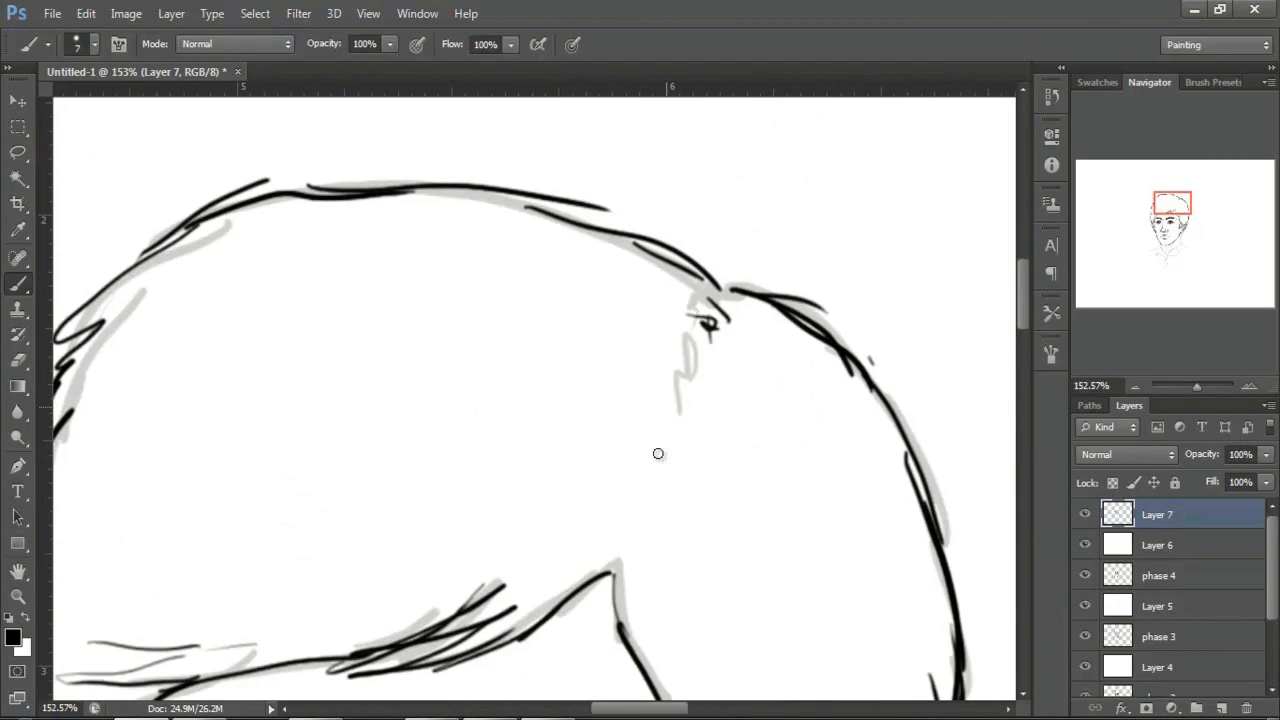
# Step: Add loose hair strands across the fringe and draw the parting line down from the crown
pyautogui.moveTo(590, 520); pyautogui.dragTo(430, 578)
pyautogui.moveTo(250, 632); pyautogui.dragTo(405, 595)
pyautogui.moveTo(248, 562); pyautogui.dragTo(420, 535)
pyautogui.moveTo(355, 490); pyautogui.dragTo(495, 476)
pyautogui.moveTo(645, 330); pyautogui.dragTo(685, 293)
pyautogui.moveTo(623, 560); pyautogui.dragTo(623, 251)
# Step: Draw the near side of the neck, the collar's inner edge and the throat lines
pyautogui.scroll(-2, 715, 535)
pyautogui.moveTo(704, 462); pyautogui.dragTo(712, 630)
pyautogui.moveTo(712, 630); pyautogui.dragTo(752, 244)
pyautogui.moveTo(748, 292); pyautogui.dragTo(440, 600)
pyautogui.moveTo(446, 330); pyautogui.dragTo(458, 388)
pyautogui.moveTo(566, 310); pyautogui.dragTo(518, 420)
pyautogui.moveTo(410, 366); pyautogui.dragTo(430, 422)
# Step: Complete the shirt with the collar points, shoulder lines, front placket and button
pyautogui.moveTo(750, 290)
pyautogui.mouseDown()
pyautogui.moveTo(763, 240)
pyautogui.moveTo(795, 335)
pyautogui.mouseUp()
pyautogui.moveTo(335, 310)
pyautogui.mouseDown()
pyautogui.moveTo(240, 540)
pyautogui.moveTo(415, 590)
pyautogui.moveTo(705, 588)
pyautogui.mouseUp()
pyautogui.moveTo(785, 322); pyautogui.dragTo(702, 562)
pyautogui.moveTo(290, 370); pyautogui.dragTo(96, 440)
pyautogui.scroll(-3, 841, 357)
pyautogui.moveTo(545, 445)
pyautogui.mouseDown()
pyautogui.moveTo(557, 457)
pyautogui.moveTo(536, 467)
pyautogui.mouseUp()
pyautogui.scroll(-3, 536, 467)
pyautogui.scroll(-3, 536, 467)
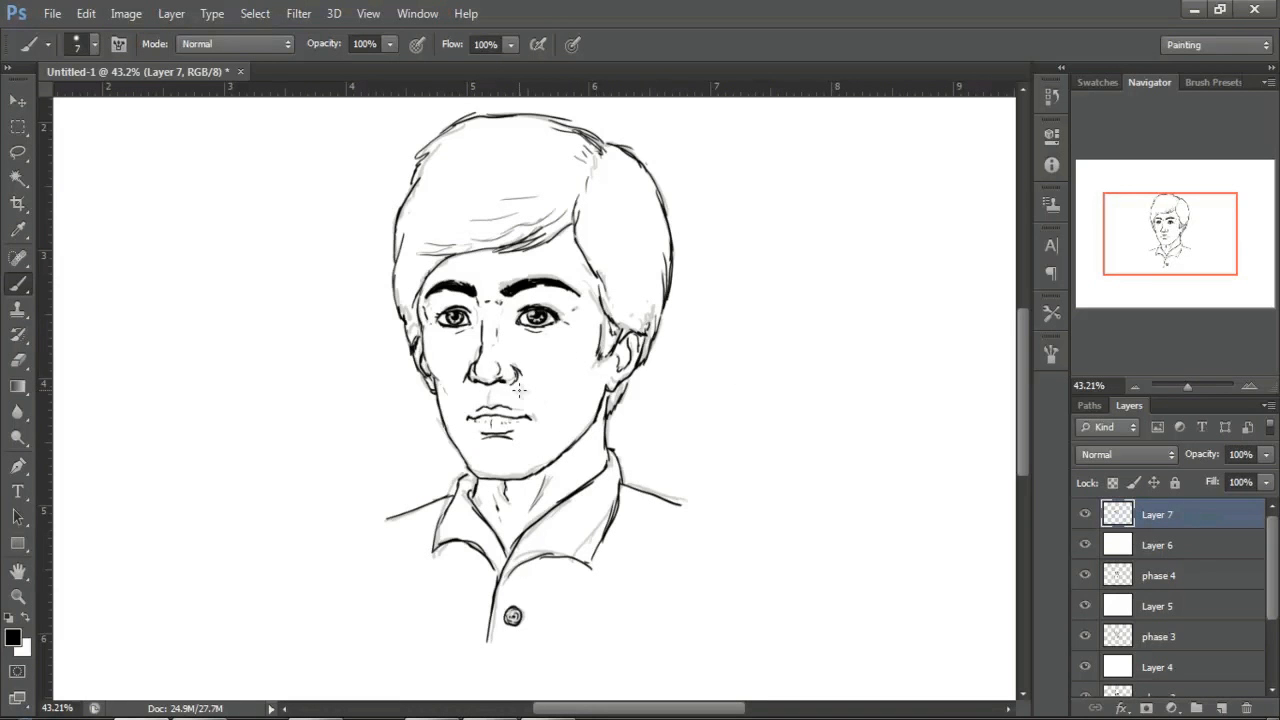
# Step: Rename Layer 7 as "phjase 5"
pyautogui.doubleClick(1156, 514)
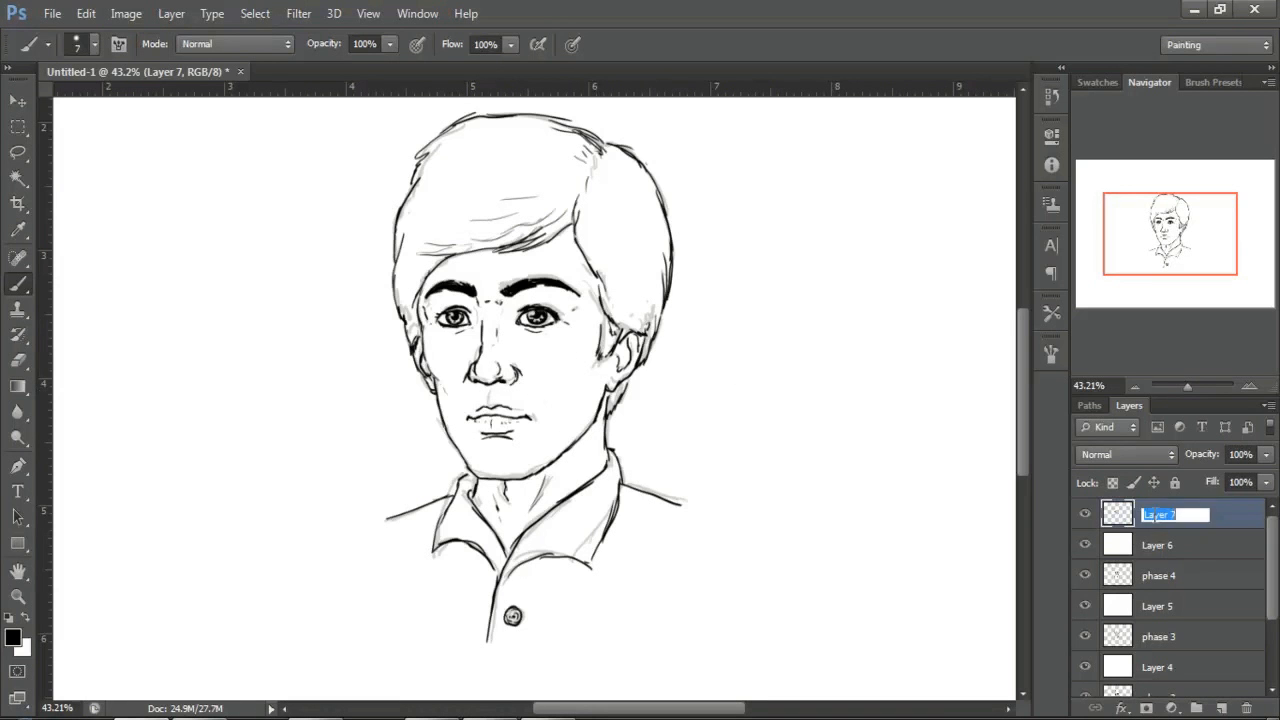
pyautogui.write('phjase 5')
pyautogui.press('Return')
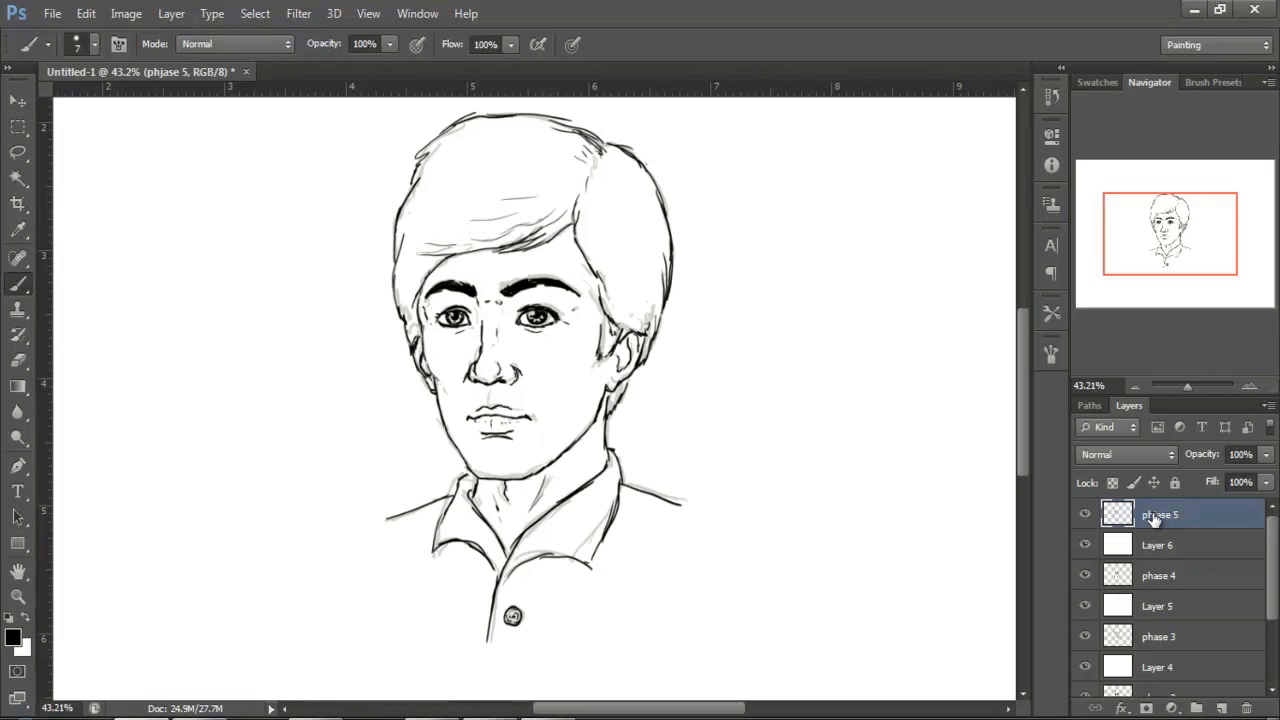
# Step: Hide the four layers above phase 3 to view that sketch, select phase 3, and show the hidden layers again
pyautogui.click(1085, 514)
pyautogui.click(1085, 545)
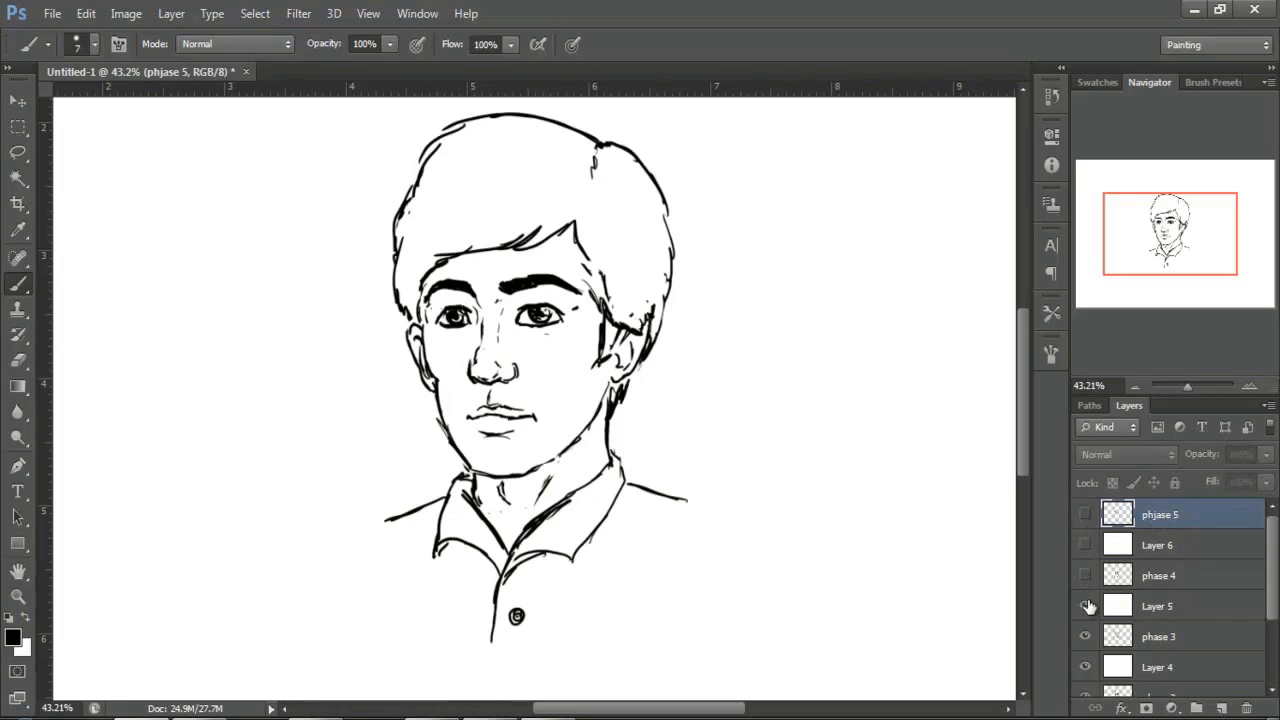
pyautogui.click(1085, 575)
pyautogui.click(1085, 605)
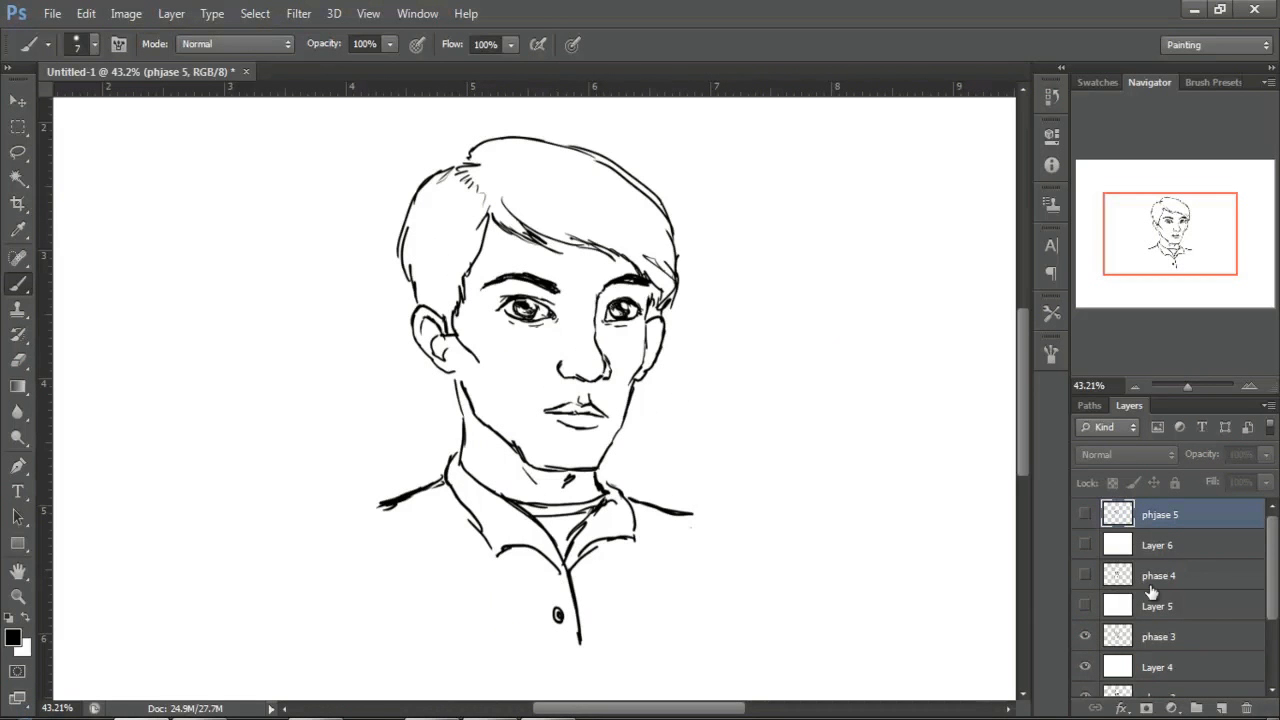
pyautogui.click(1150, 646)
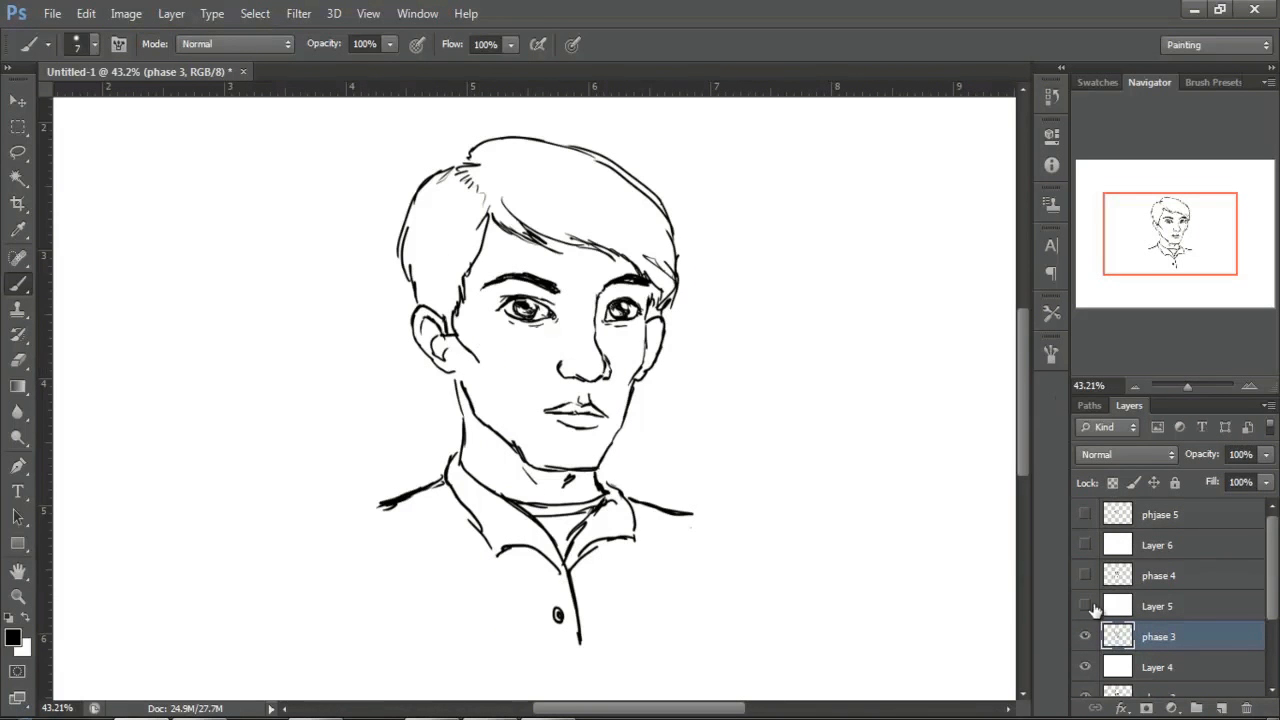
pyautogui.moveTo(1085, 606); pyautogui.dragTo(1082, 515)
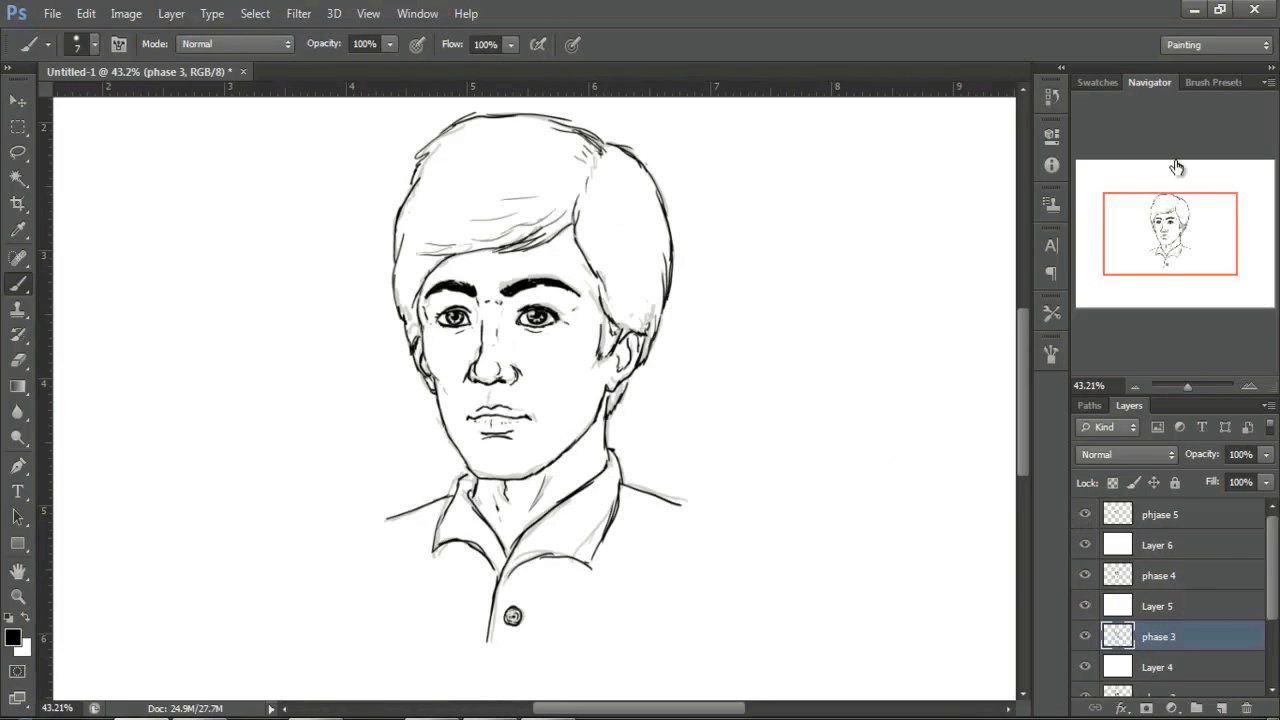
# Step: Turn phjase 5, Layer 6, phase 4 and Layer 5 off and back on to compare phase 3 with the latest line art
pyautogui.moveTo(1085, 514); pyautogui.dragTo(1086, 588)
pyautogui.click(1085, 606)
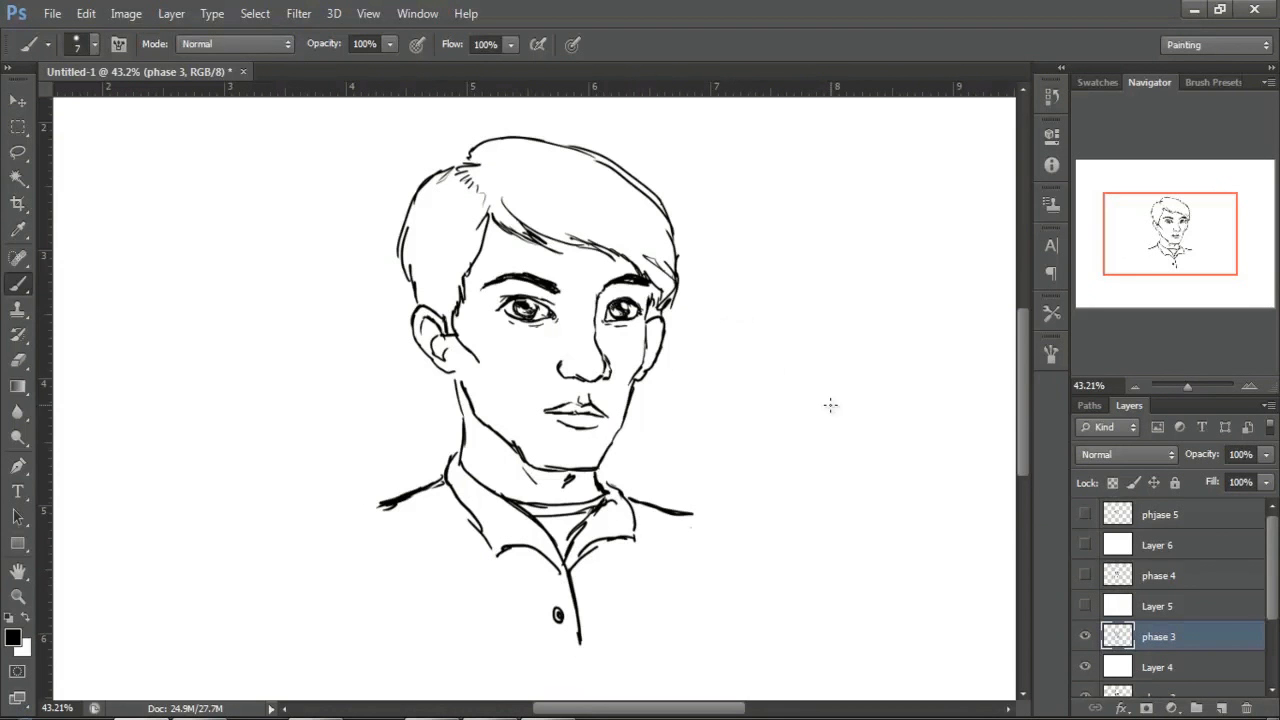
pyautogui.click(1086, 607)
pyautogui.click(1085, 576)
pyautogui.click(1085, 545)
pyautogui.click(1085, 515)
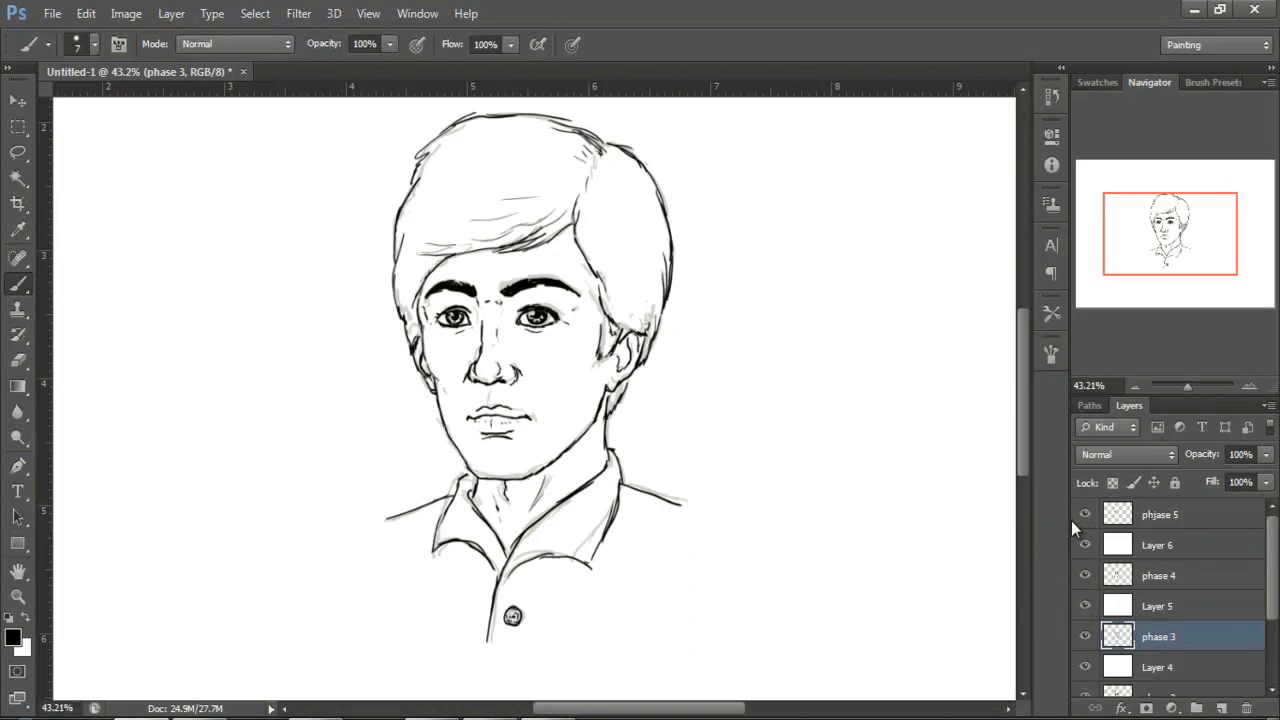